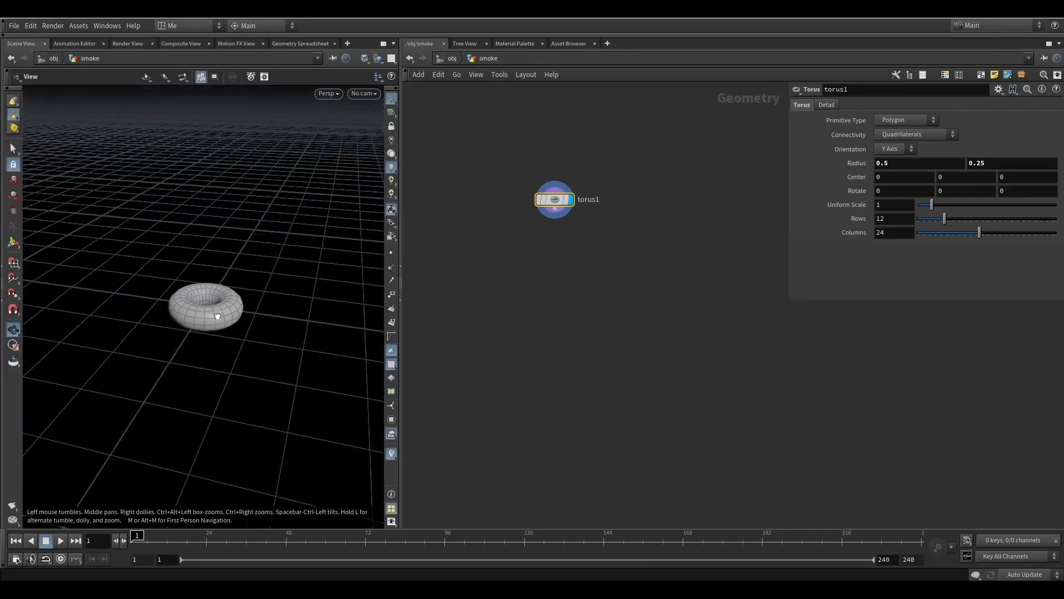
# - Add a Pyro Source node fed by torus1 and place it below the torus node
pyautogui.moveTo(555, 209); pyautogui.dragTo(554, 262)
pyautogui.moveTo(195, 314)
pyautogui.mouseDown()
pyautogui.moveTo(171, 309)
pyautogui.moveTo(190, 302)
pyautogui.mouseUp()
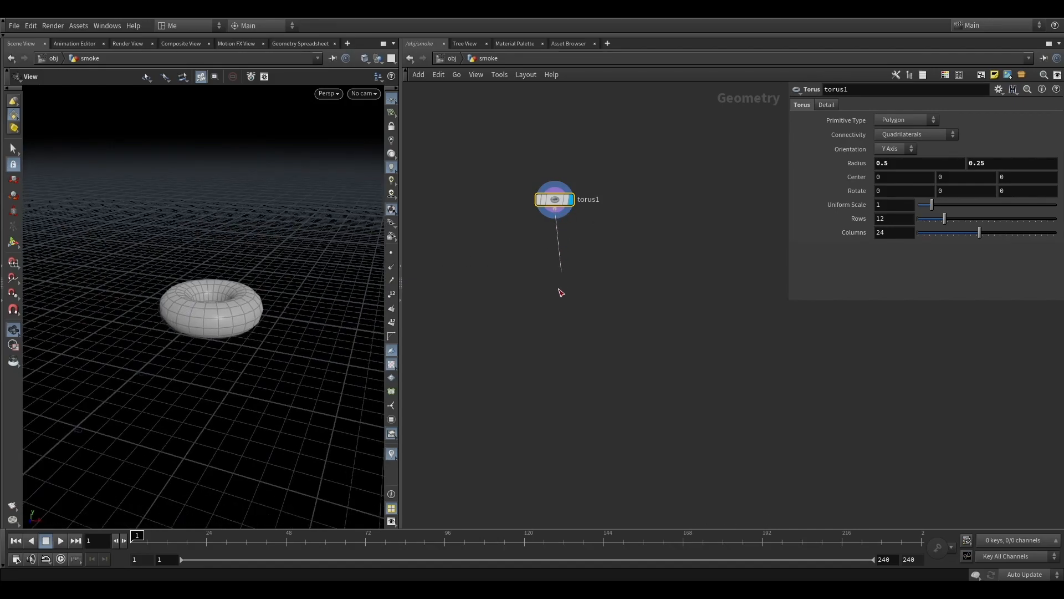
pyautogui.press('Tab')
pyautogui.write('pyro')
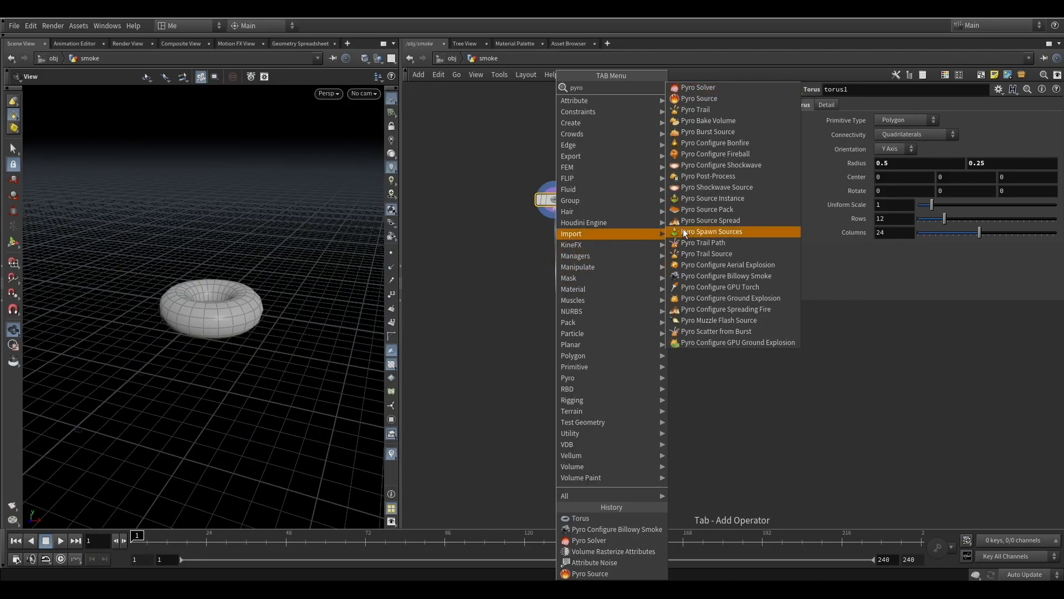
pyautogui.click(735, 100)
pyautogui.moveTo(556, 295); pyautogui.dragTo(555, 261)
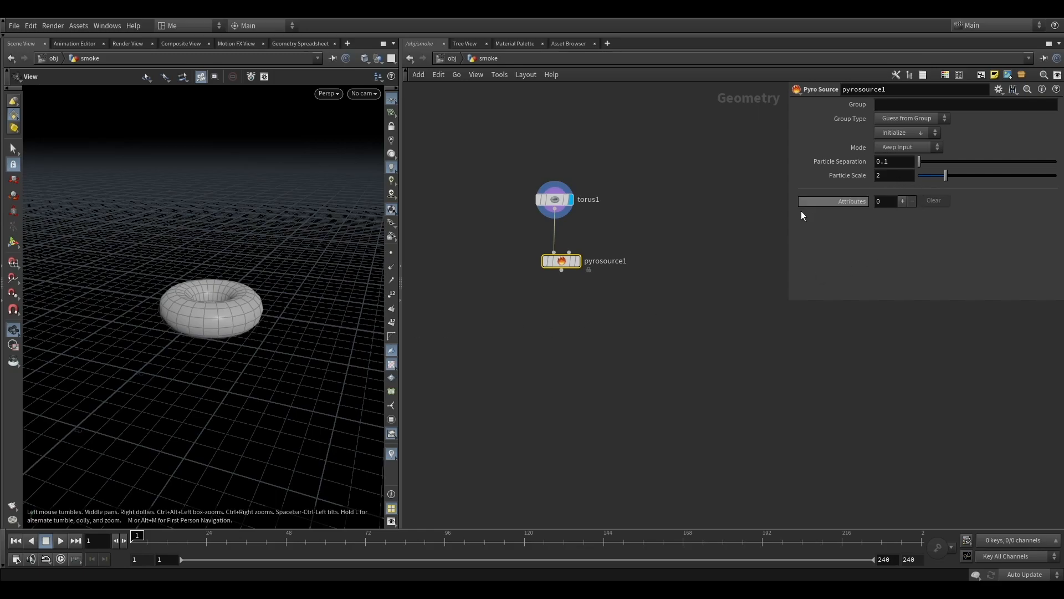
# - Set pyrosource1 to Volume Scatter mode, display it, and set its particle separation to 0.05
pyautogui.click(917, 147)
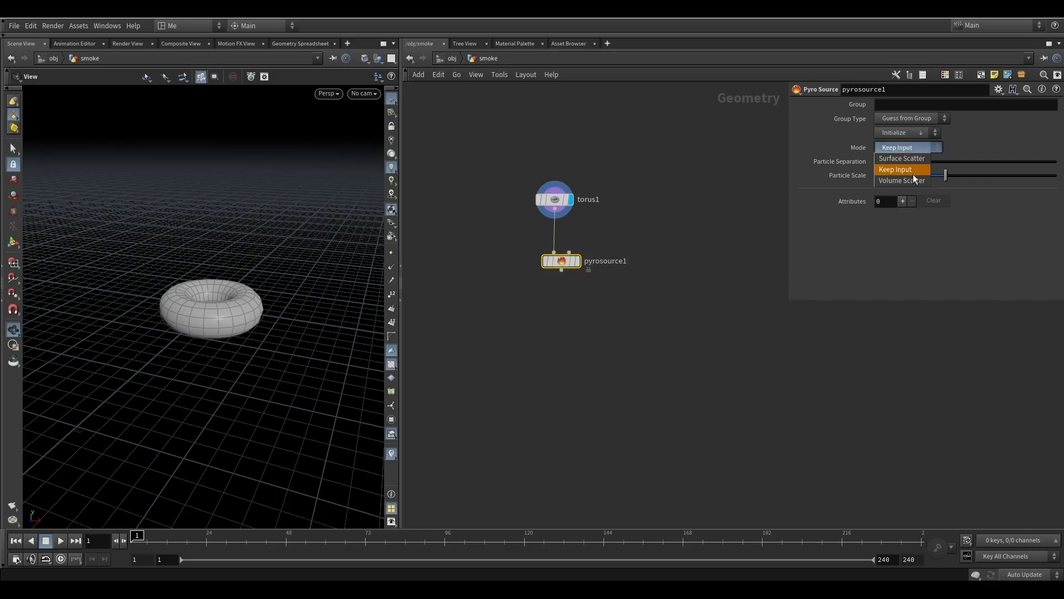
pyautogui.click(578, 260)
pyautogui.moveTo(170, 363); pyautogui.dragTo(192, 344)
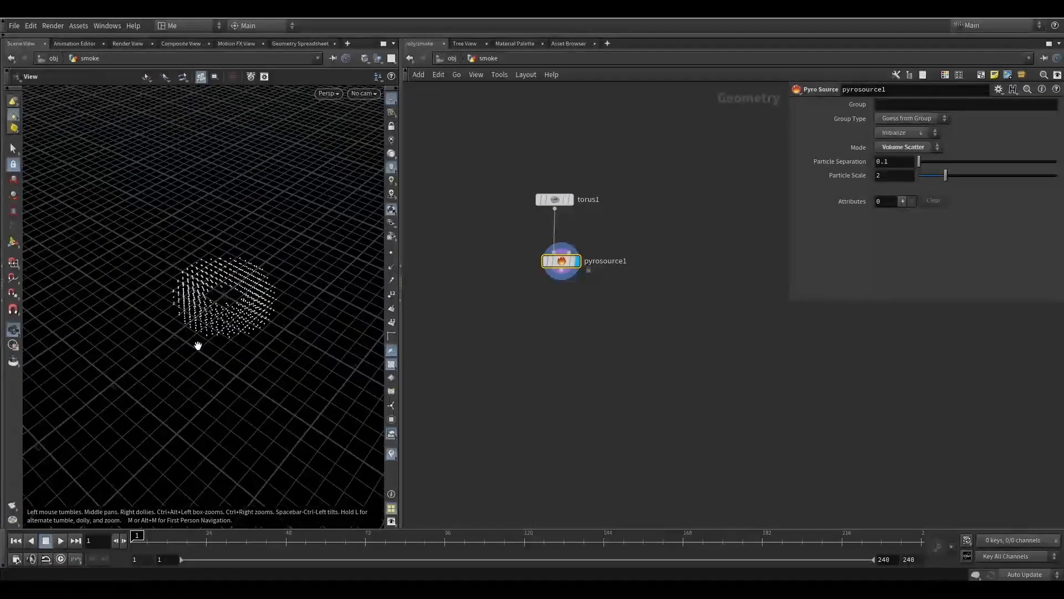
pyautogui.write('0.05')
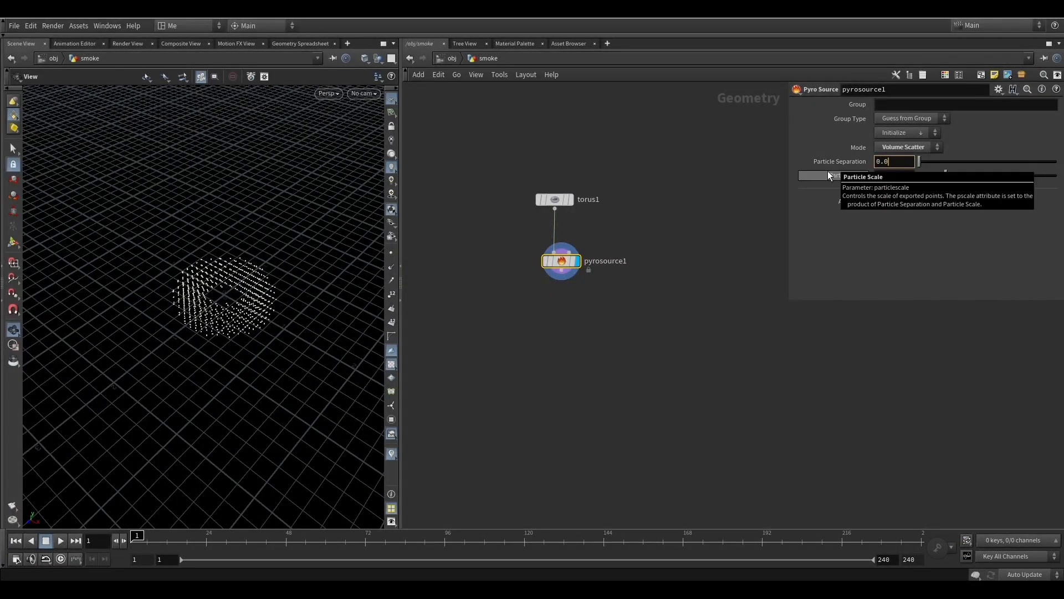
pyautogui.press('Return')
pyautogui.moveTo(238, 338); pyautogui.dragTo(247, 293)
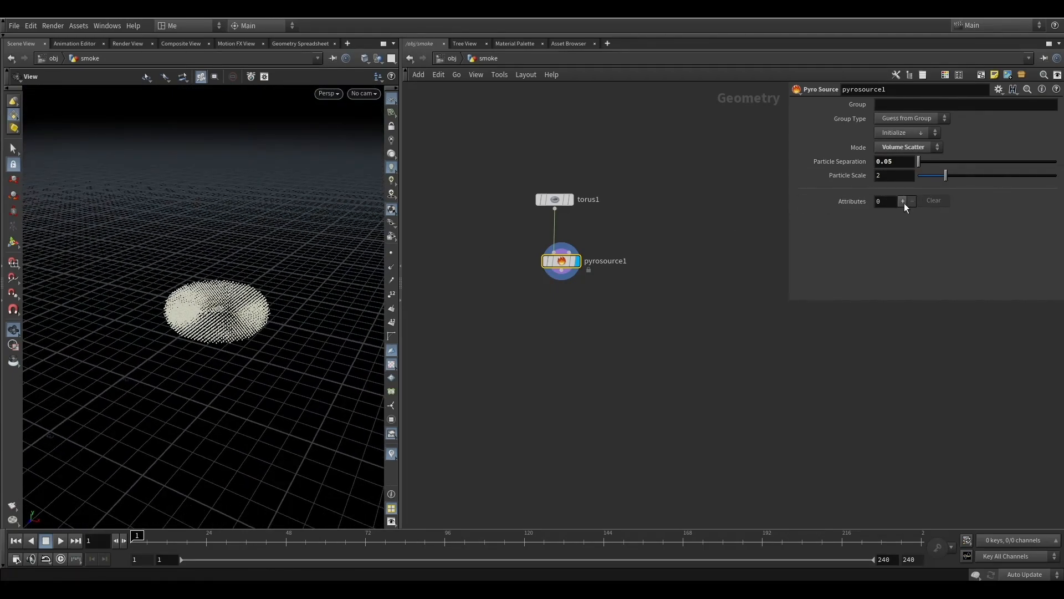
pyautogui.click(902, 201)
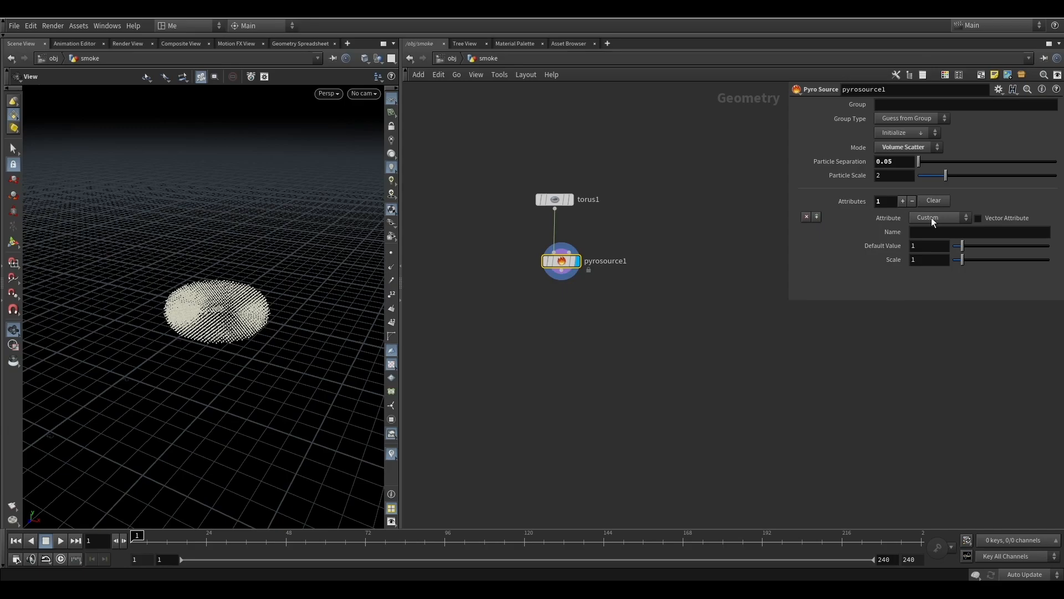
pyautogui.click(930, 218)
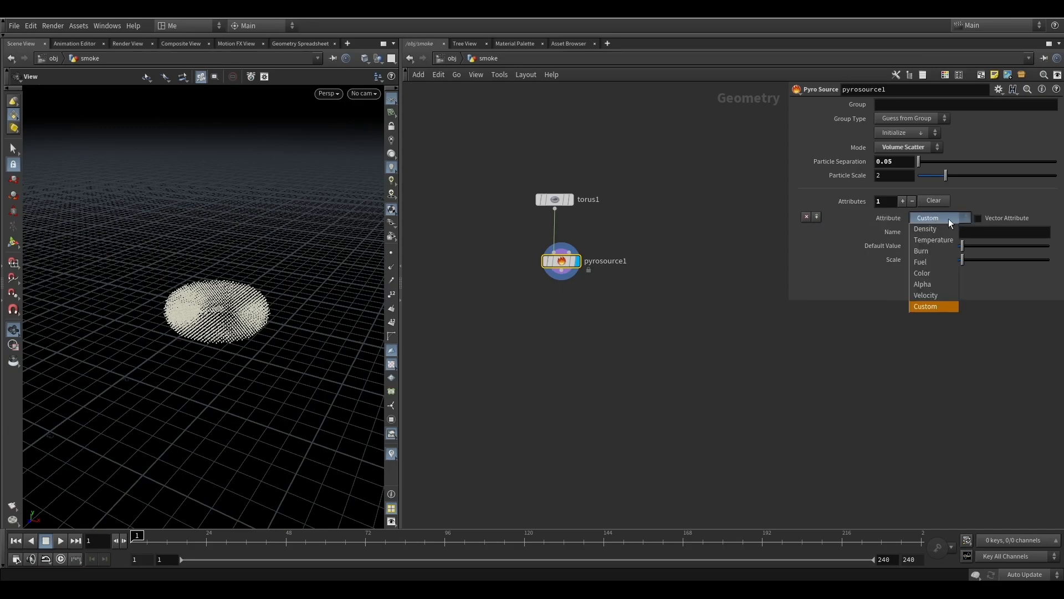
pyautogui.click(943, 304)
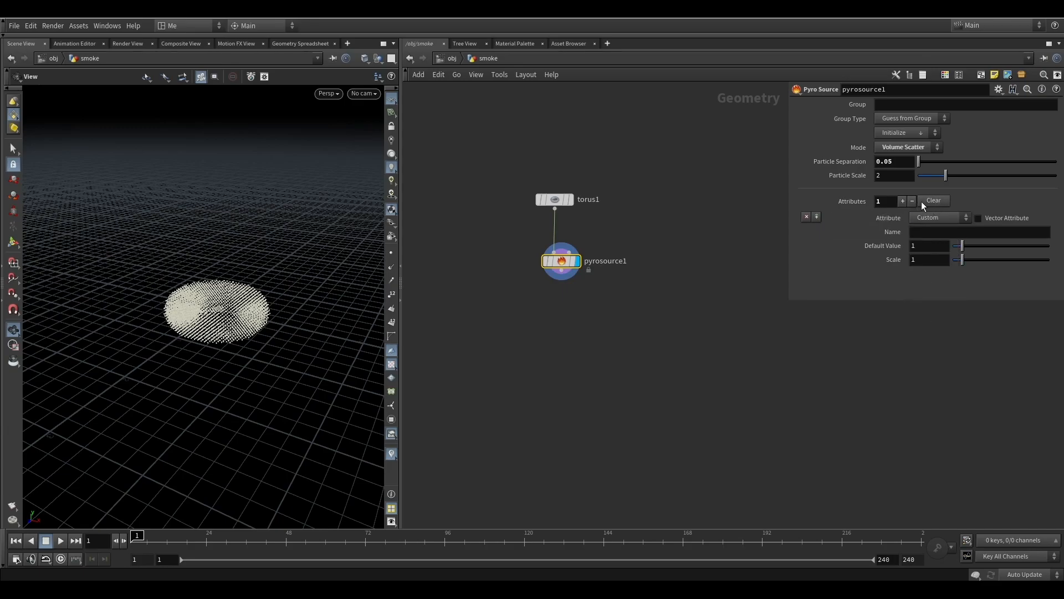
pyautogui.click(913, 202)
# - Initialize pyrosource1 with the Source Smoke preset to create the density and temperature attributes
pyautogui.click(901, 134)
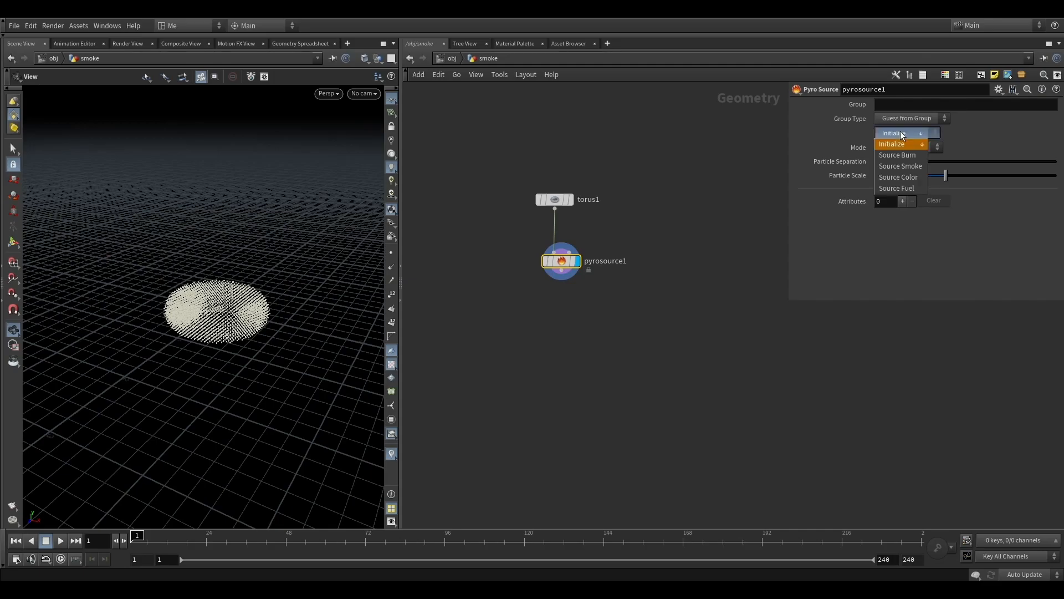
pyautogui.click(922, 167)
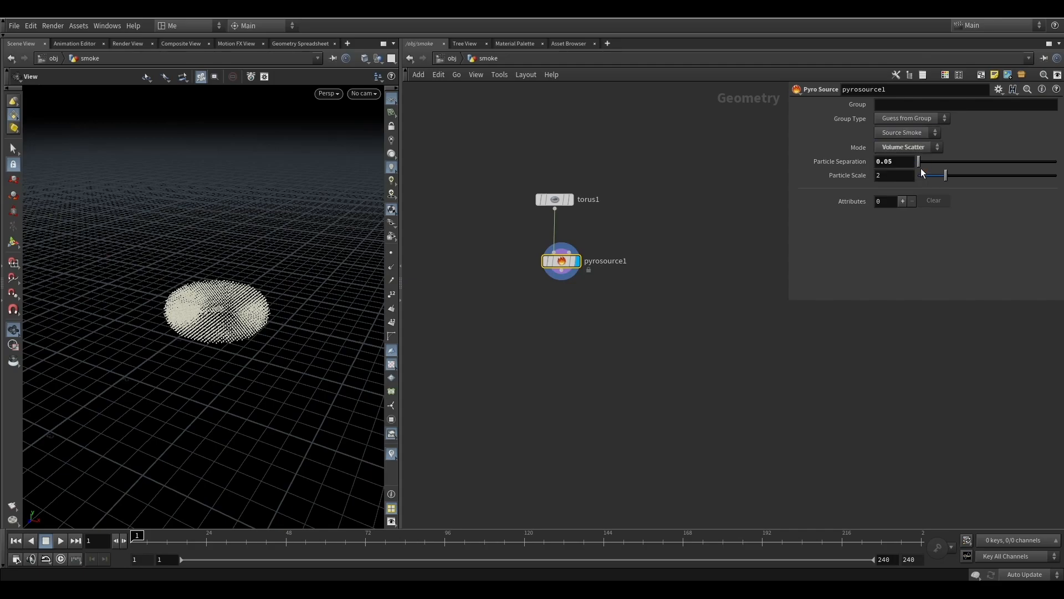
pyautogui.scroll(-1, 870, 238)
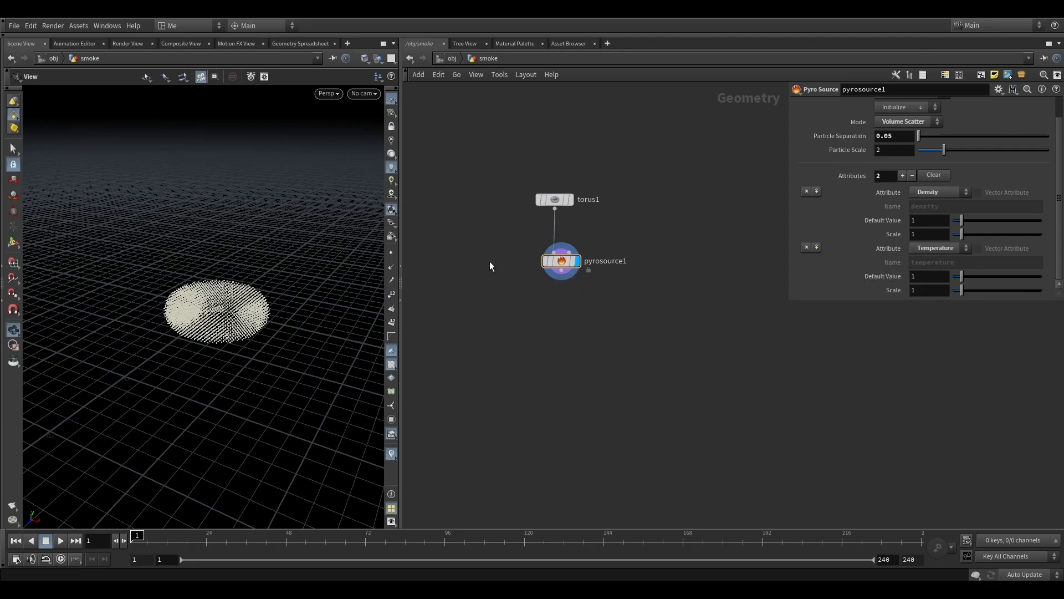
# - Add a Point Velocity node after pyrosource1, align it in the chain and display it
pyautogui.moveTo(560, 269); pyautogui.dragTo(541, 317)
pyautogui.press('Tab')
pyautogui.write('poi')
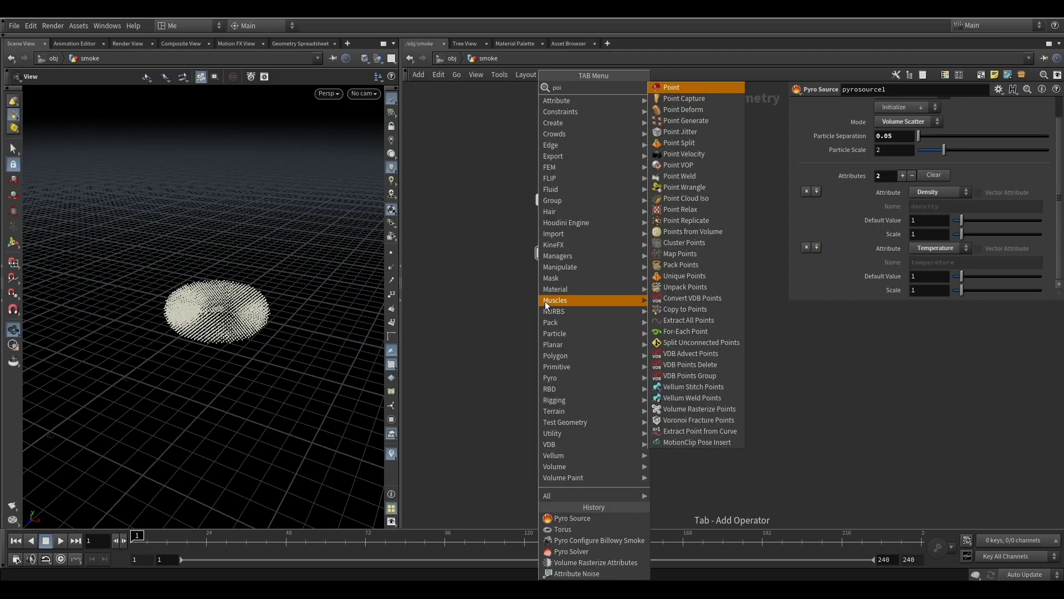
pyautogui.click(691, 155)
pyautogui.click(585, 332)
pyautogui.moveTo(586, 337); pyautogui.dragTo(562, 300)
pyautogui.moveTo(649, 283); pyautogui.dragTo(580, 310)
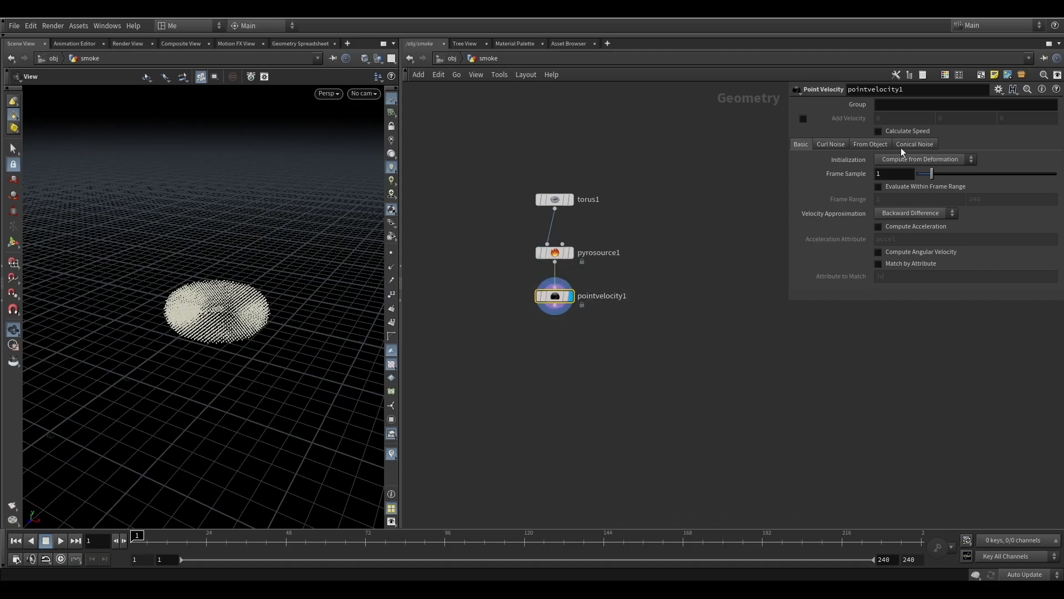
# - Set the Point Velocity initialization to Set to Value with a Y default value of 1
pyautogui.click(896, 165)
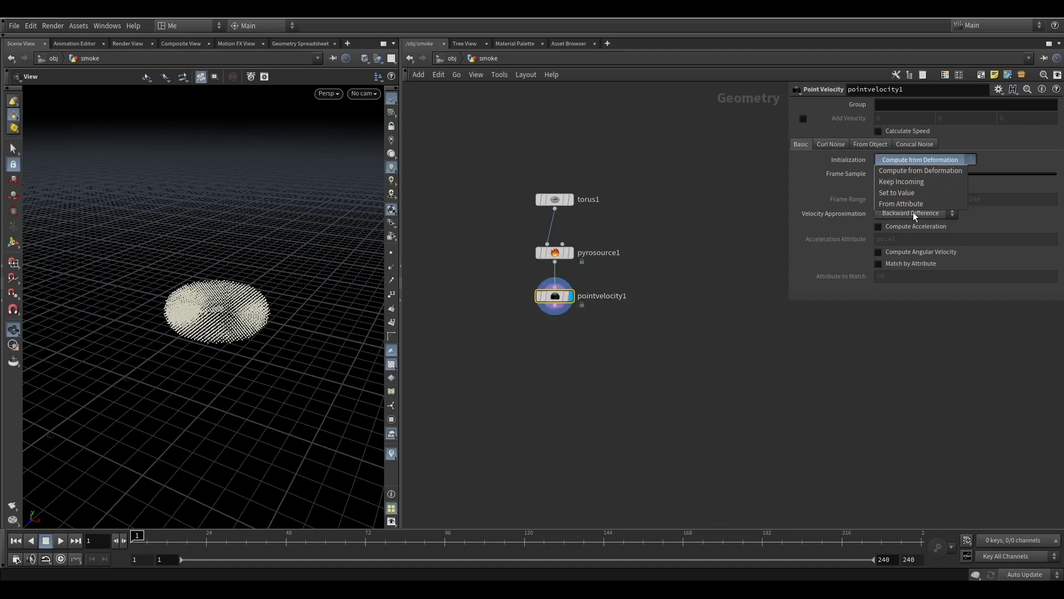
pyautogui.click(904, 192)
pyautogui.moveTo(220, 343); pyautogui.dragTo(344, 280)
pyautogui.write('1')
pyautogui.press('Return')
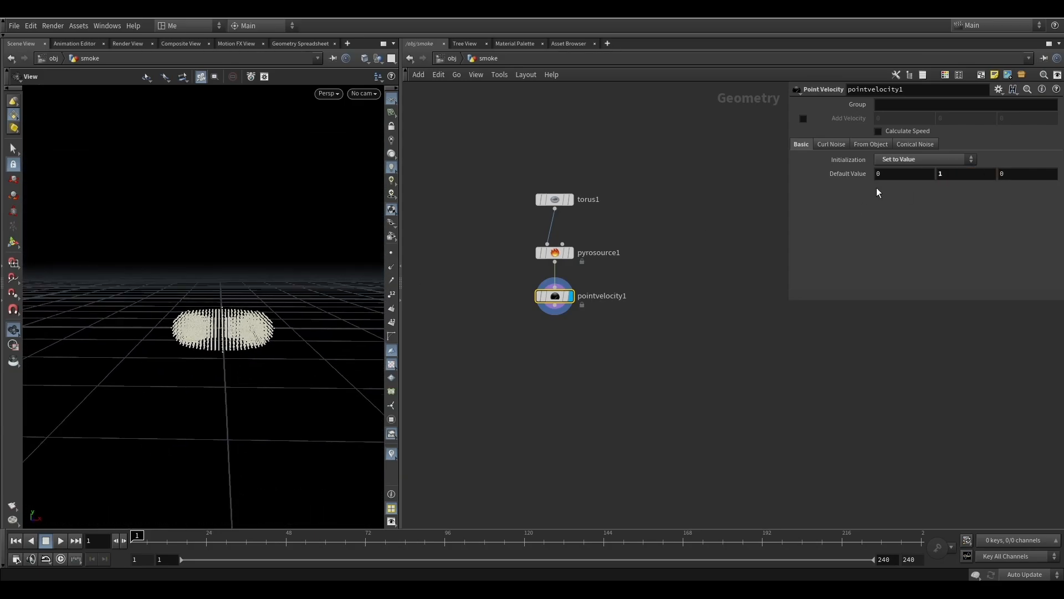
# - Visualize the v point attribute from pointvelocity1's node info
pyautogui.middleClick(551, 295)
pyautogui.click(783, 242)
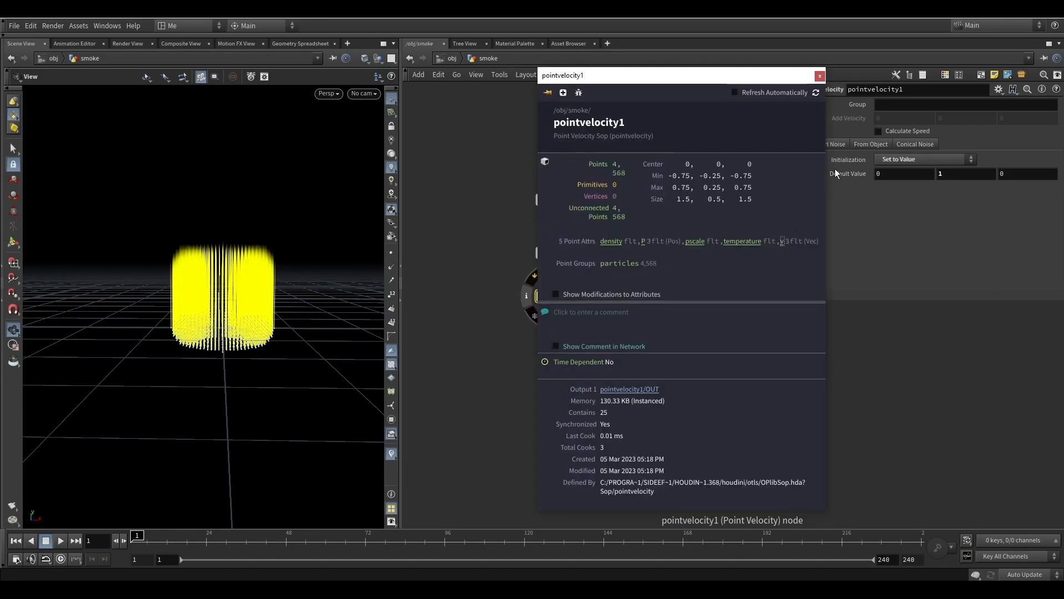
pyautogui.click(821, 77)
pyautogui.moveTo(218, 342); pyautogui.dragTo(264, 333)
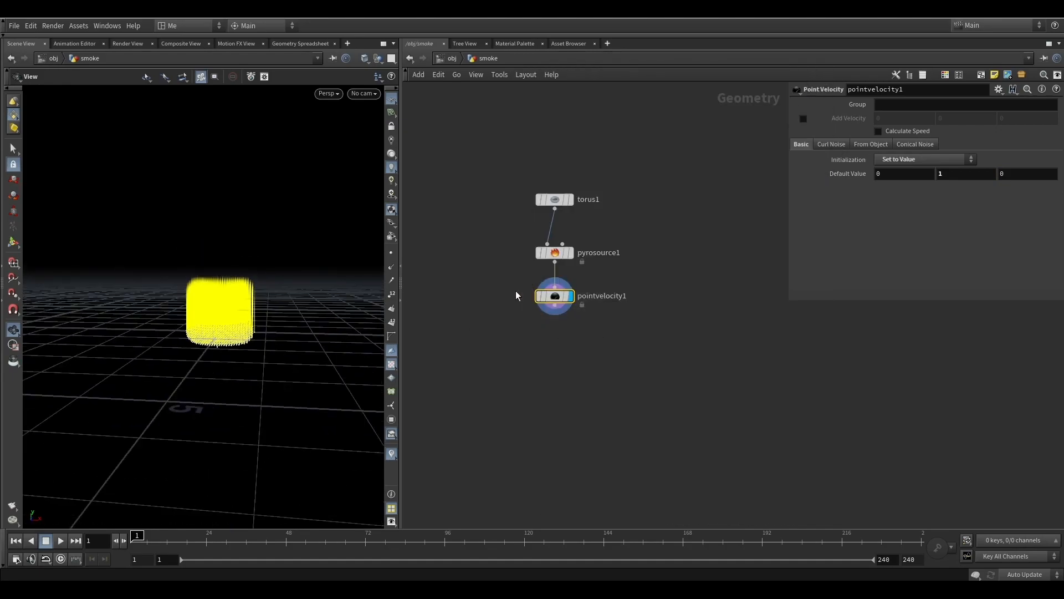
# - Set the Y component of pointvelocity1's default velocity to 2
pyautogui.write('2')
pyautogui.press('Return')
pyautogui.moveTo(162, 346); pyautogui.dragTo(184, 369)
# - Enable Add Curl Noise on pointvelocity1
pyautogui.click(832, 144)
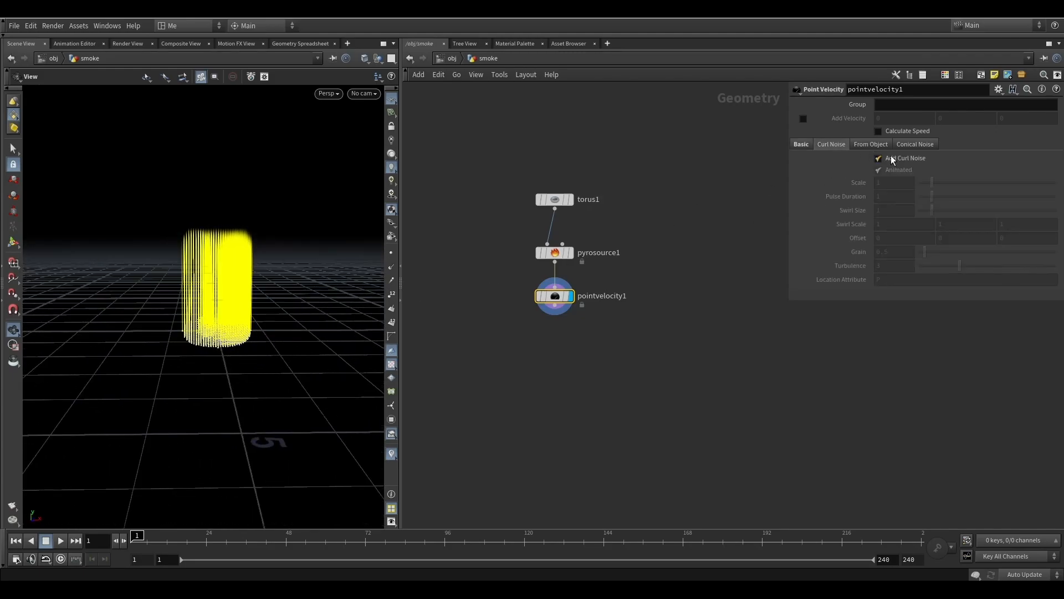
pyautogui.click(878, 158)
pyautogui.moveTo(326, 290); pyautogui.dragTo(257, 292)
# - Play back and scrub the timeline to examine how the curl noise animates the velocity trails
pyautogui.click(60, 541)
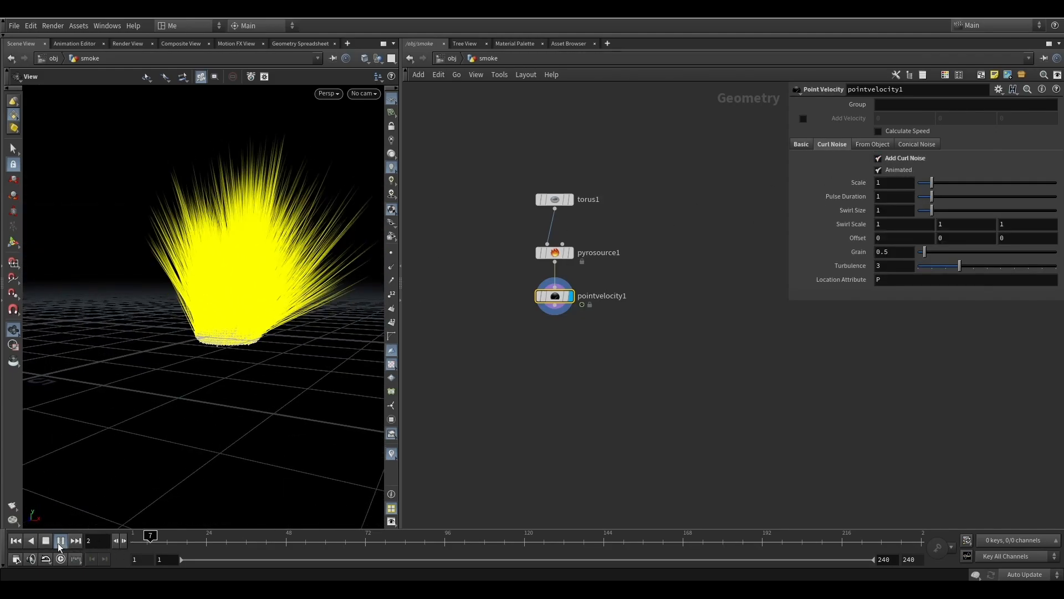
pyautogui.moveTo(226, 380); pyautogui.dragTo(252, 378)
pyautogui.click(47, 541)
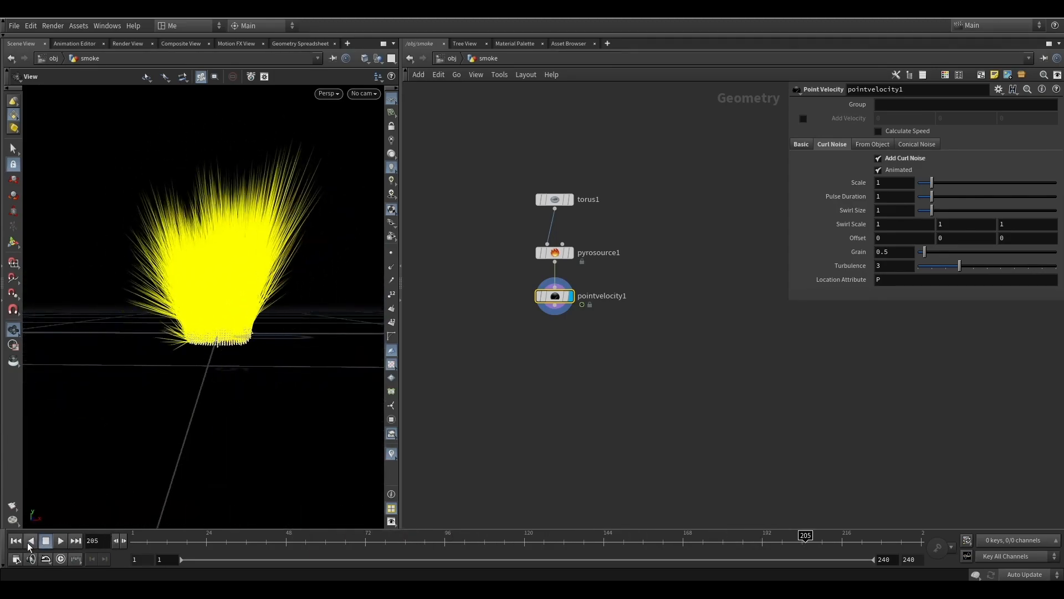
pyautogui.click(17, 541)
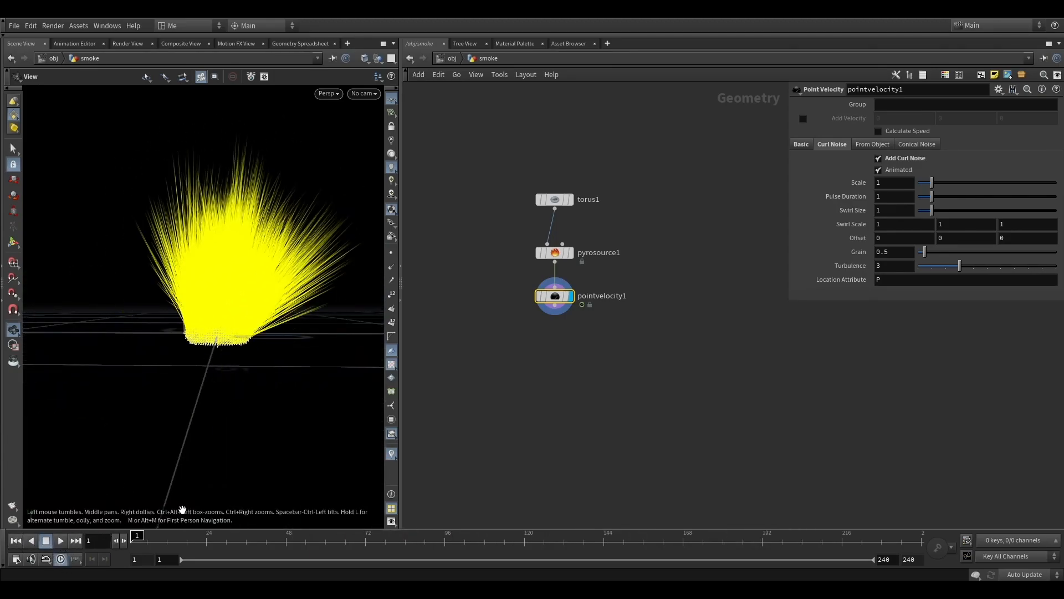
pyautogui.click(61, 541)
pyautogui.moveTo(223, 427); pyautogui.dragTo(273, 406)
pyautogui.moveTo(280, 546); pyautogui.dragTo(213, 543)
pyautogui.moveTo(230, 491); pyautogui.dragTo(293, 427)
# - Set the curl noise scale to 0.68 and pulse duration to 1.53, then preview it and return to frame 1
pyautogui.moveTo(931, 182); pyautogui.dragTo(940, 196)
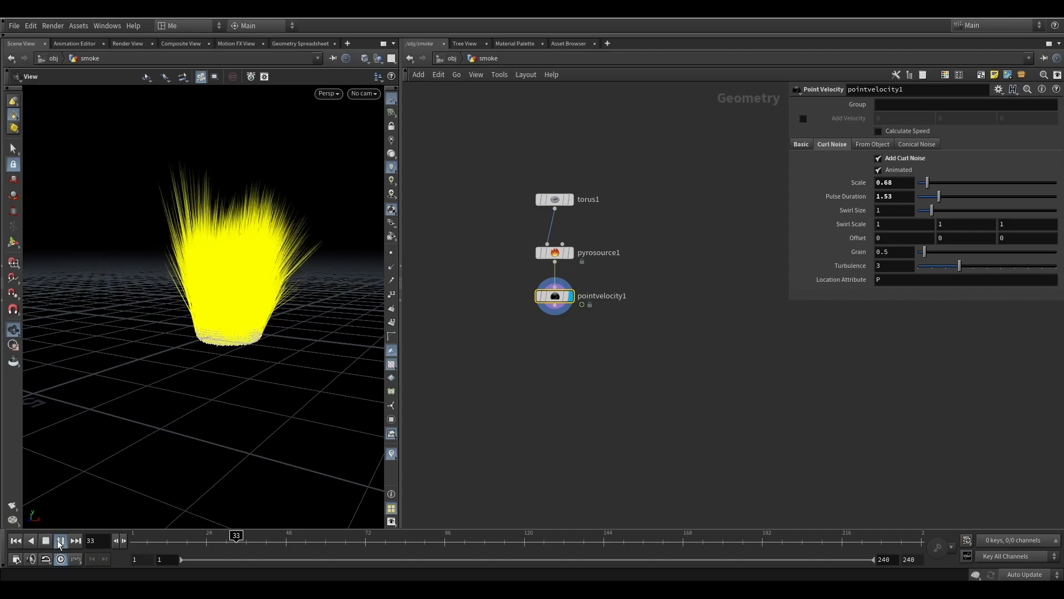
pyautogui.moveTo(280, 333); pyautogui.dragTo(215, 415)
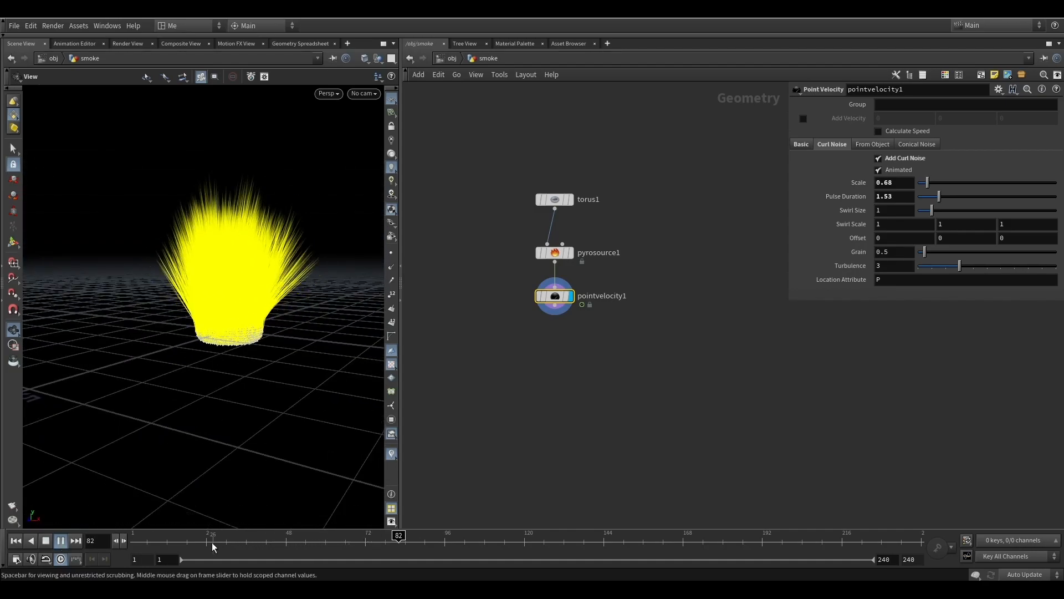
pyautogui.moveTo(214, 545); pyautogui.dragTo(133, 545)
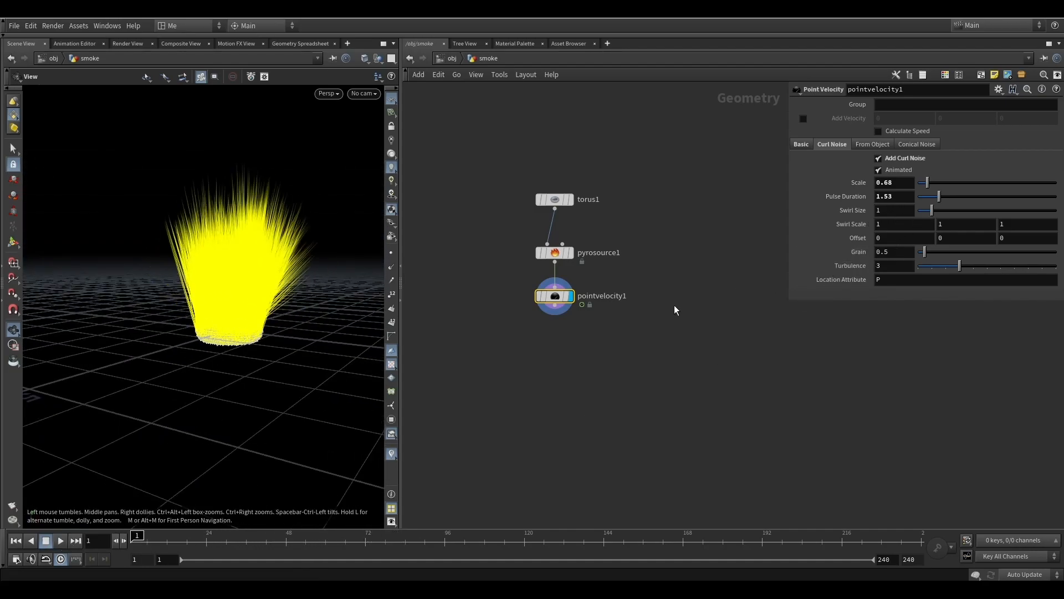
# - Add a Volume Rasterize Attributes node connected below pointvelocity1
pyautogui.press('Tab')
pyautogui.write('ras')
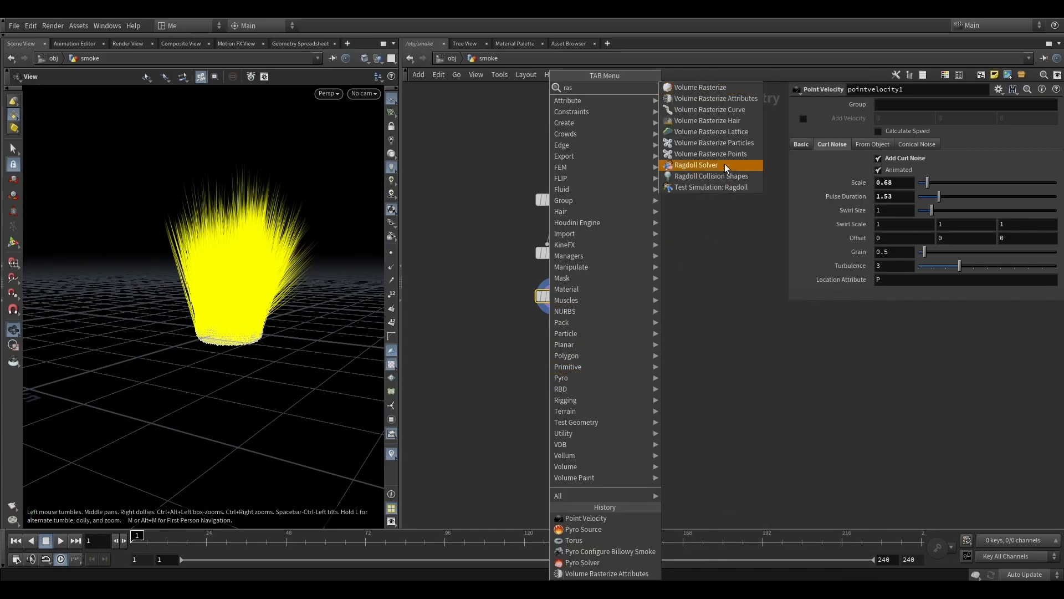
pyautogui.click(744, 98)
pyautogui.moveTo(558, 389); pyautogui.dragTo(563, 358)
pyautogui.moveTo(563, 365)
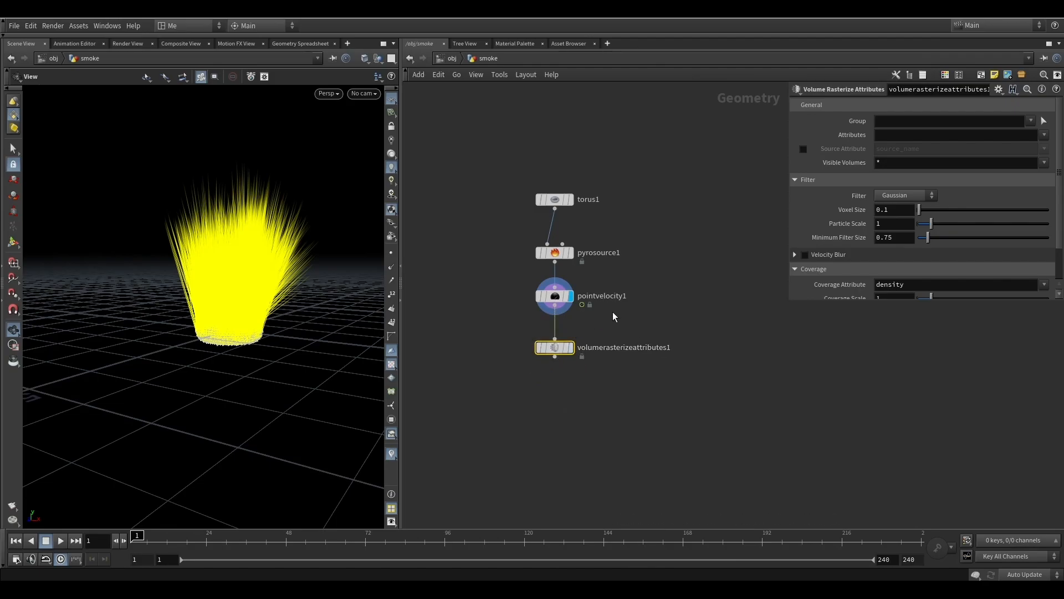
# - Check which point attributes pointvelocity1 carries in its node info
pyautogui.click(554, 296)
pyautogui.click(530, 296)
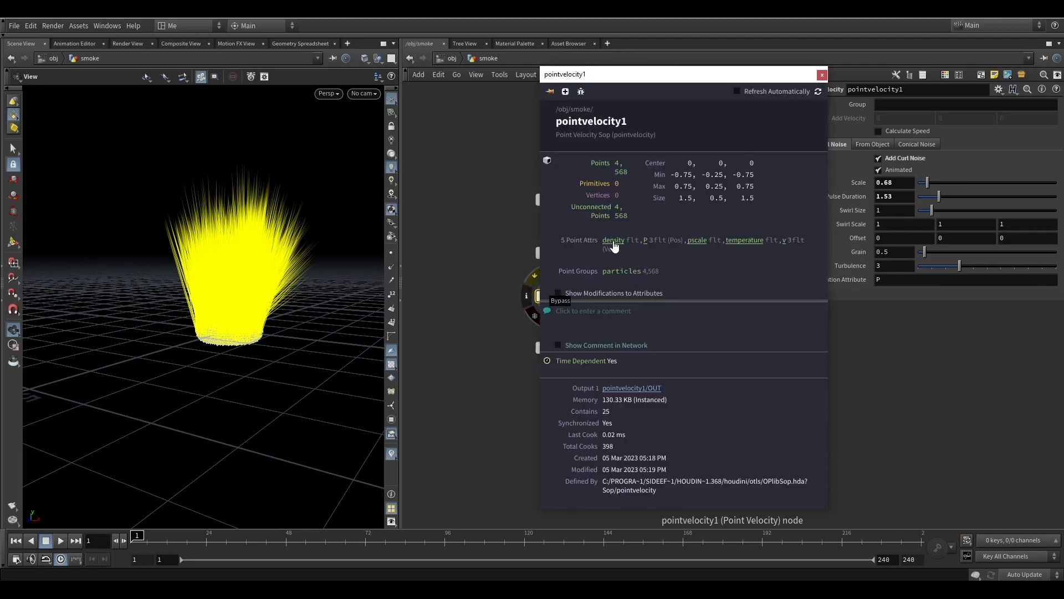
pyautogui.click(822, 76)
# - Display volumerasterizeattributes1 and choose density, temperature and v as the attributes to rasterize
pyautogui.moveTo(624, 347); pyautogui.dragTo(490, 398)
pyautogui.click(571, 348)
pyautogui.click(555, 348)
pyautogui.click(1044, 135)
pyautogui.click(1018, 158)
pyautogui.click(1044, 135)
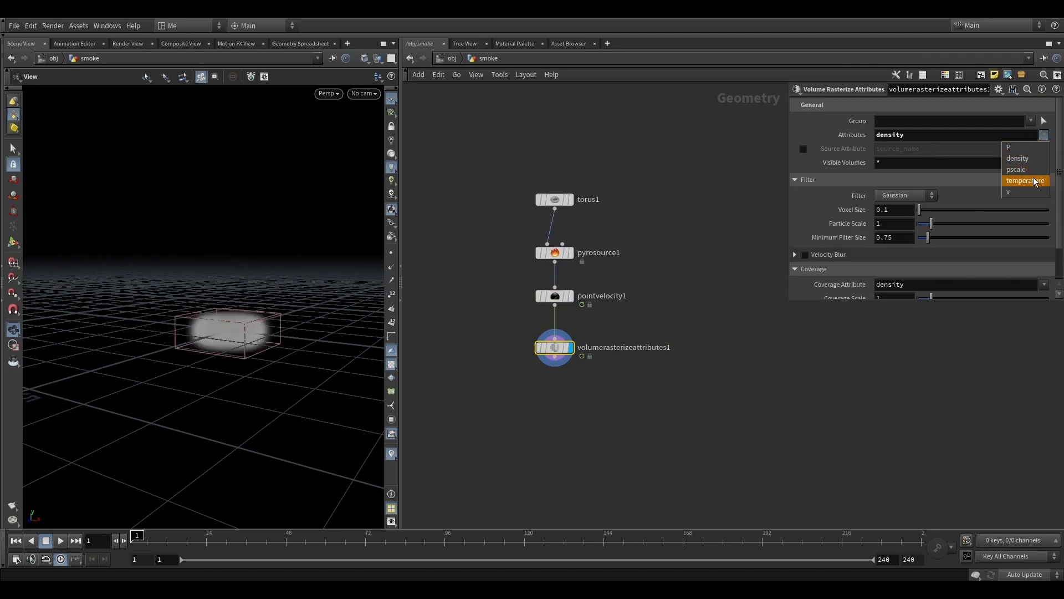
pyautogui.click(1035, 181)
pyautogui.click(1044, 135)
pyautogui.click(1026, 192)
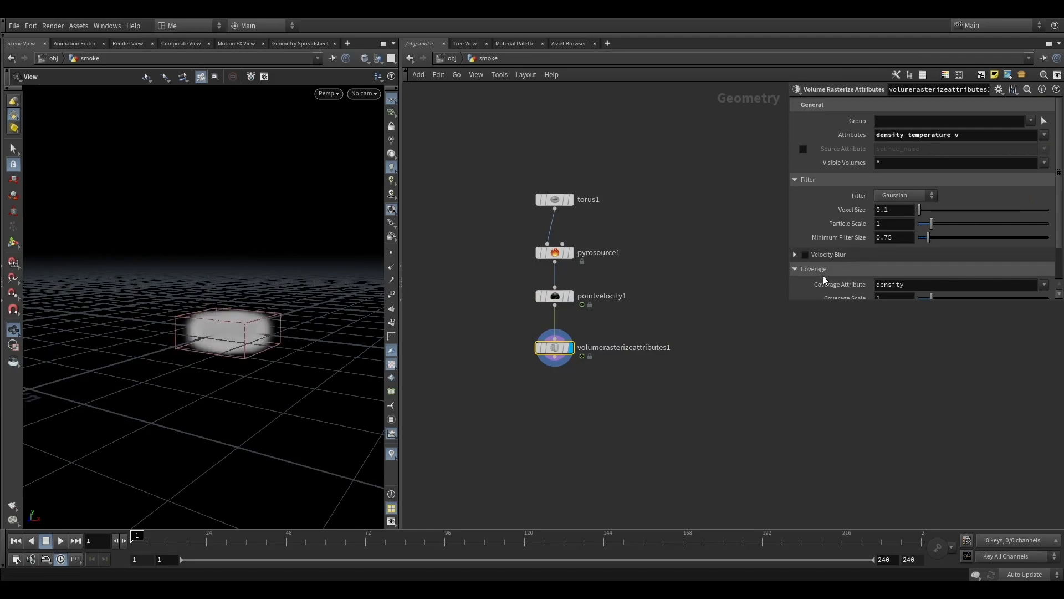
# - Set the voxel size of volumerasterizeattributes1 to 0.05, inspect the finer volume and keep the timeline at frame 1
pyautogui.scroll(-2, 837, 233)
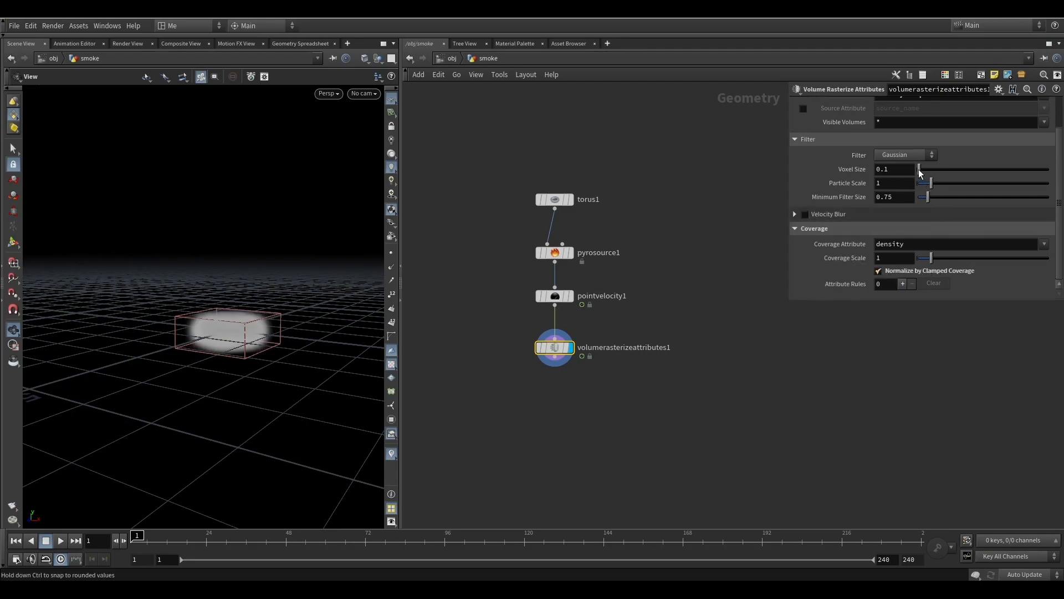
pyautogui.write('0.05')
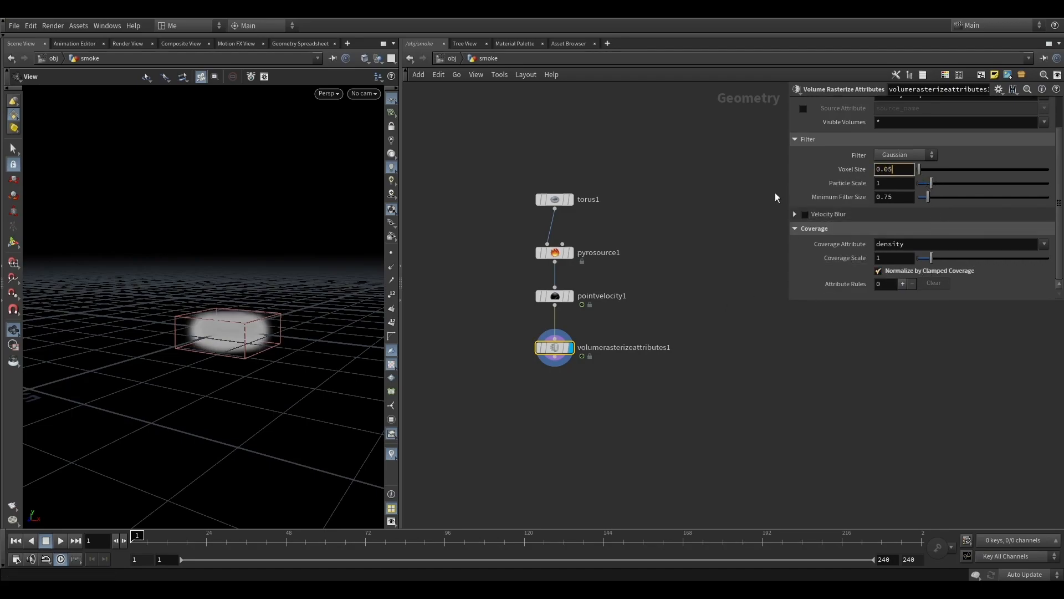
pyautogui.press('Return')
pyautogui.keyDown('alt'); pyautogui.moveTo(321, 266); pyautogui.dragTo(242, 375); pyautogui.keyUp('alt')
pyautogui.scroll(6, 225, 309)
pyautogui.moveTo(244, 305); pyautogui.dragTo(268, 366)
pyautogui.click(15, 541)
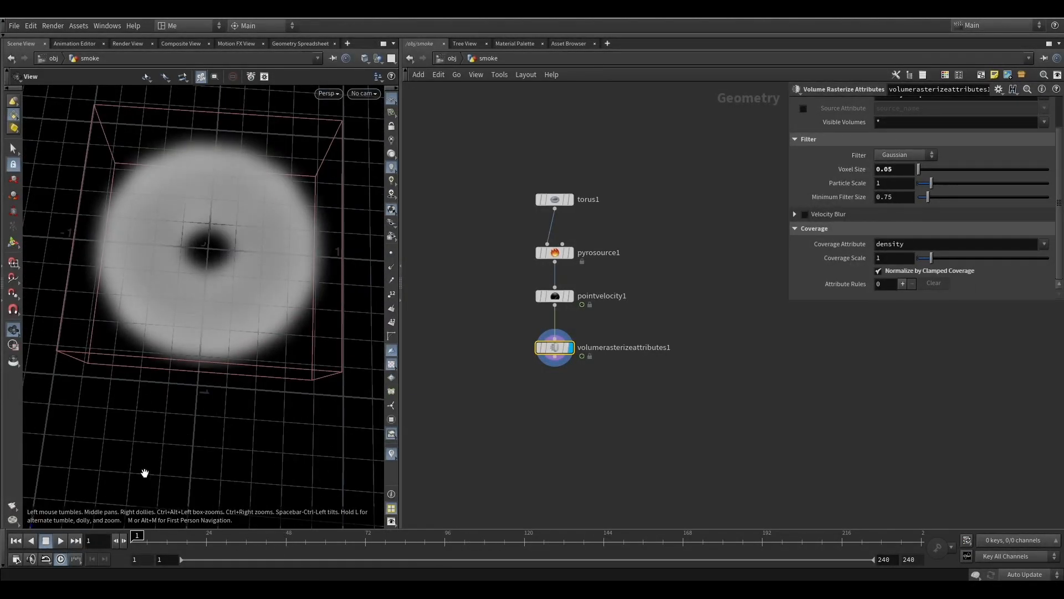
pyautogui.scroll(-3, 326, 246)
pyautogui.moveTo(325, 245); pyautogui.dragTo(100, 261)
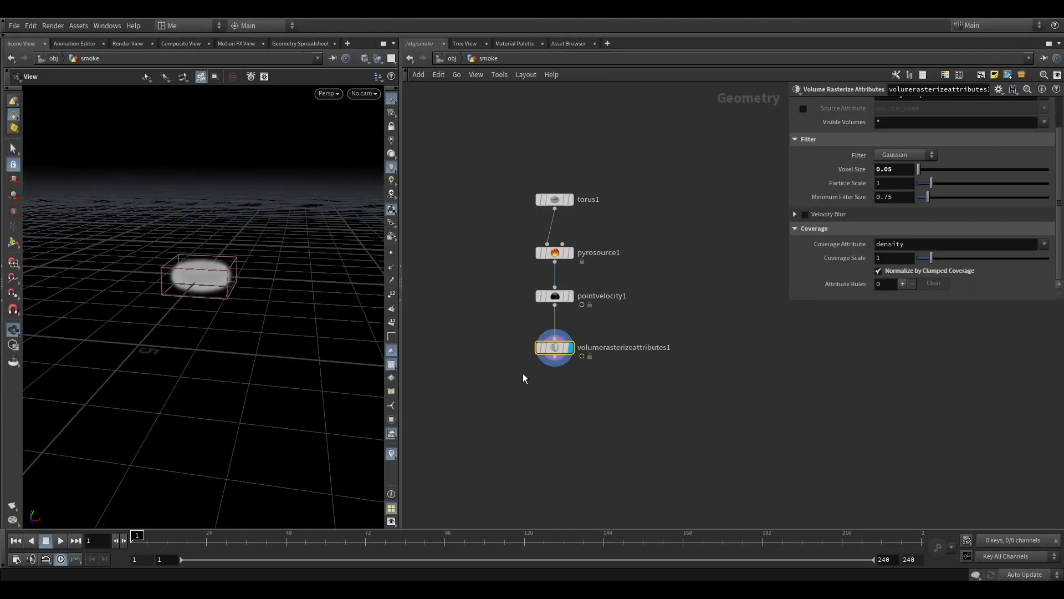
# - Add a Pyro Solver node, feed volumerasterizeattributes1 into its first input and display the solver
pyautogui.press('Tab')
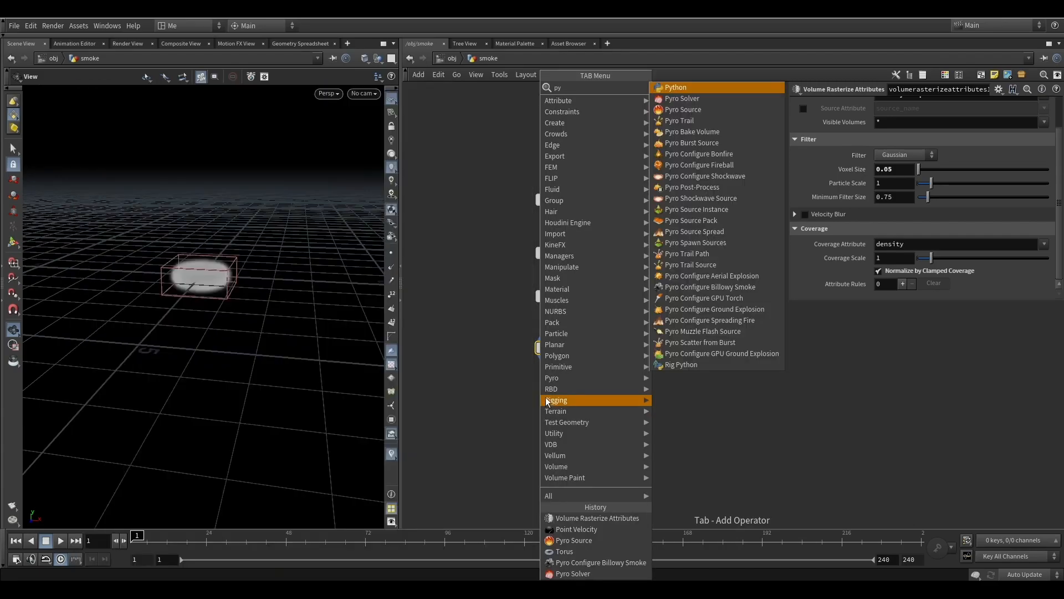
pyautogui.click(706, 87)
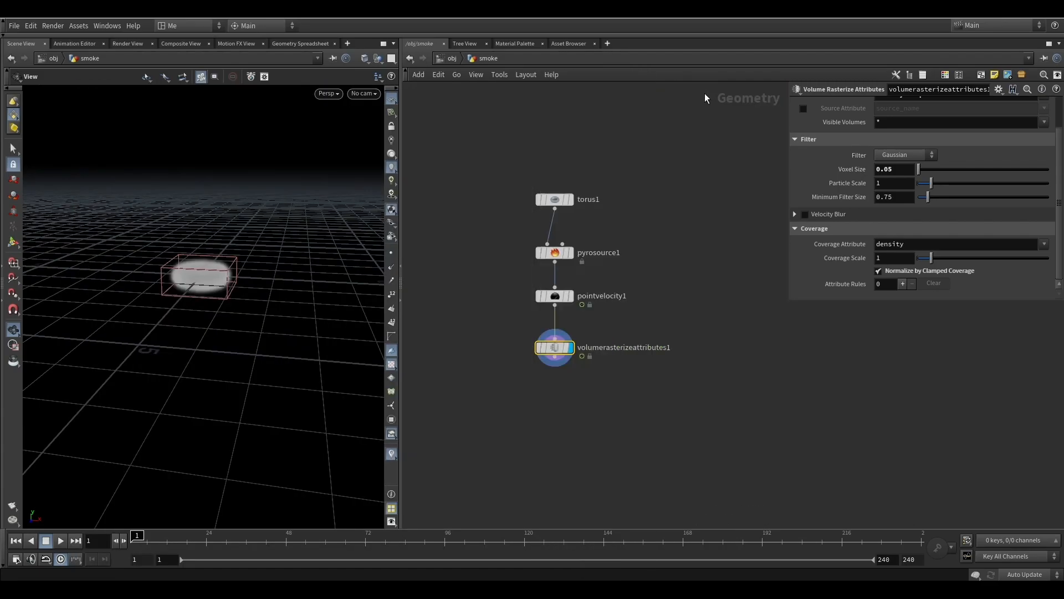
pyautogui.click(566, 433)
pyautogui.click(557, 408)
pyautogui.moveTo(539, 409); pyautogui.dragTo(555, 415)
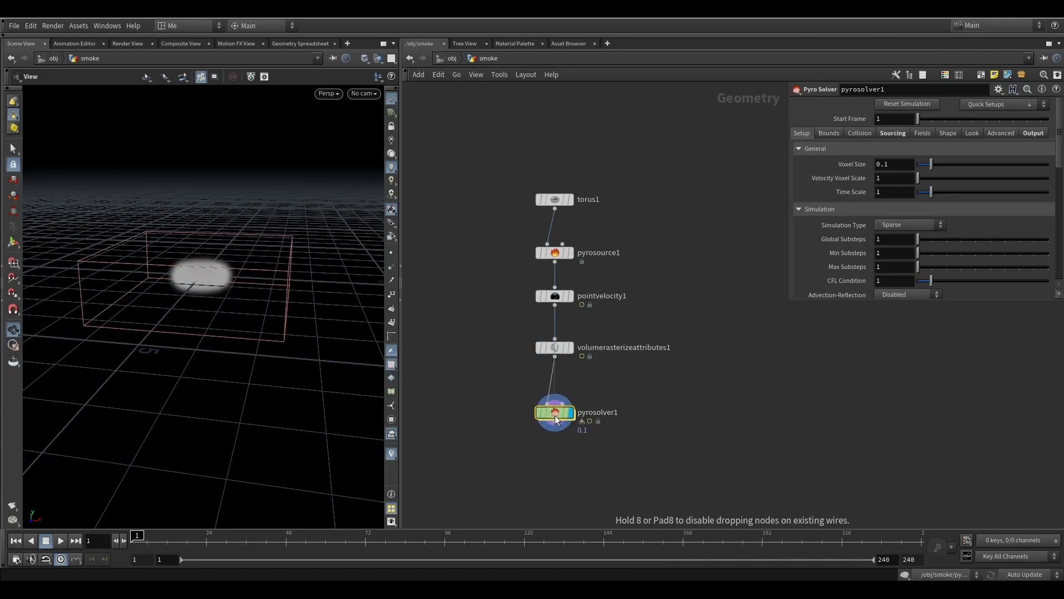
# - Play the pyro simulation, examine the rising smoke from several angles, and return the timeline to frame 1
pyautogui.scroll(-3, 153, 312)
pyautogui.moveTo(153, 312); pyautogui.dragTo(254, 224)
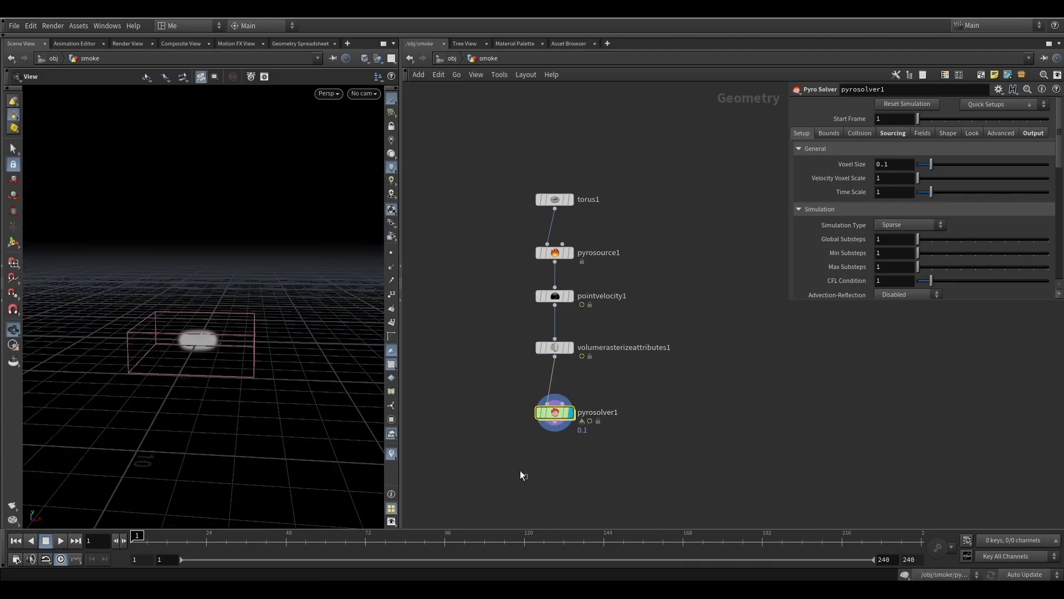
pyautogui.moveTo(242, 433); pyautogui.dragTo(172, 393)
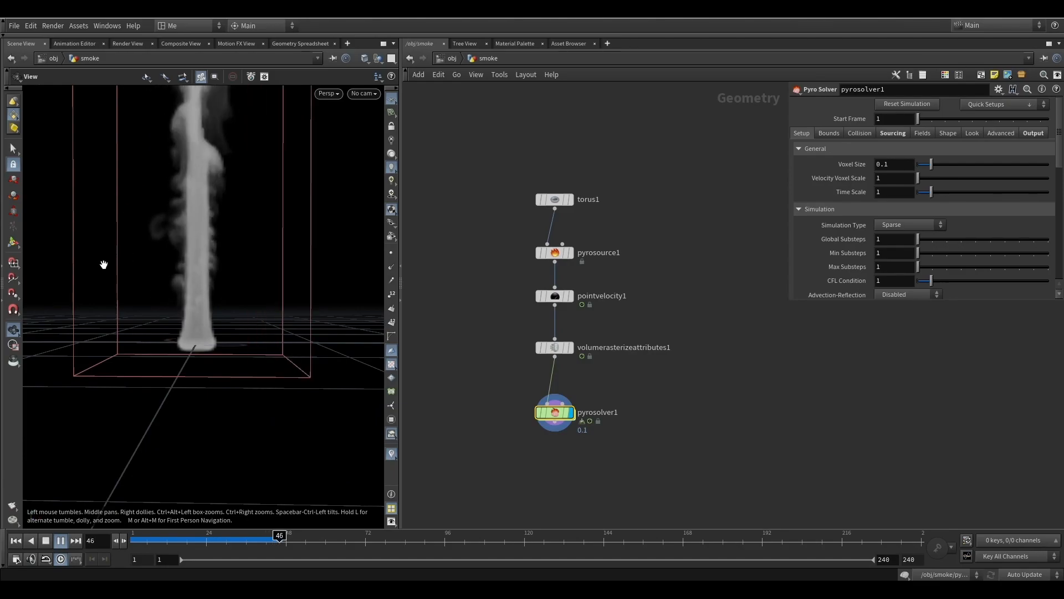
pyautogui.moveTo(231, 352); pyautogui.dragTo(219, 344)
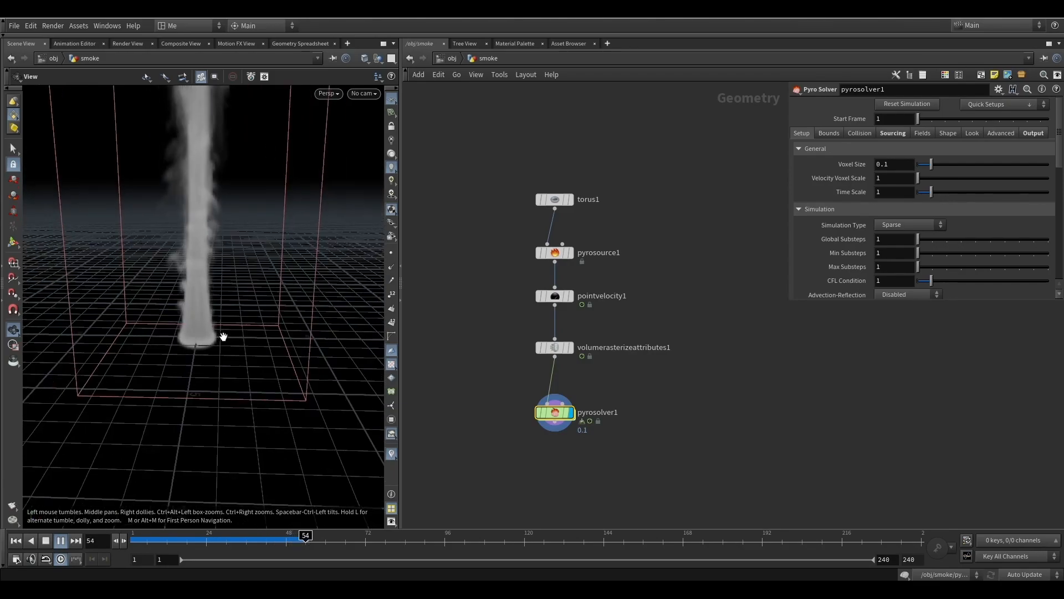
pyautogui.click(63, 541)
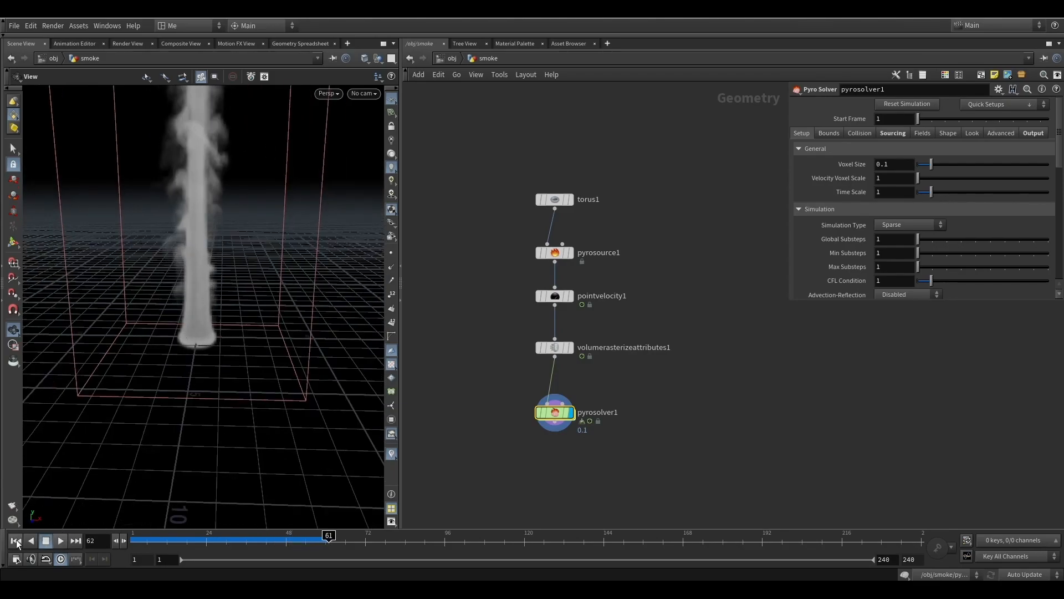
pyautogui.click(16, 541)
# - Review pyrosolver1's collision, bounds, setup and sourcing settings, including the source volumes from density through vel
pyautogui.moveTo(525, 424); pyautogui.dragTo(586, 334)
pyautogui.click(562, 412)
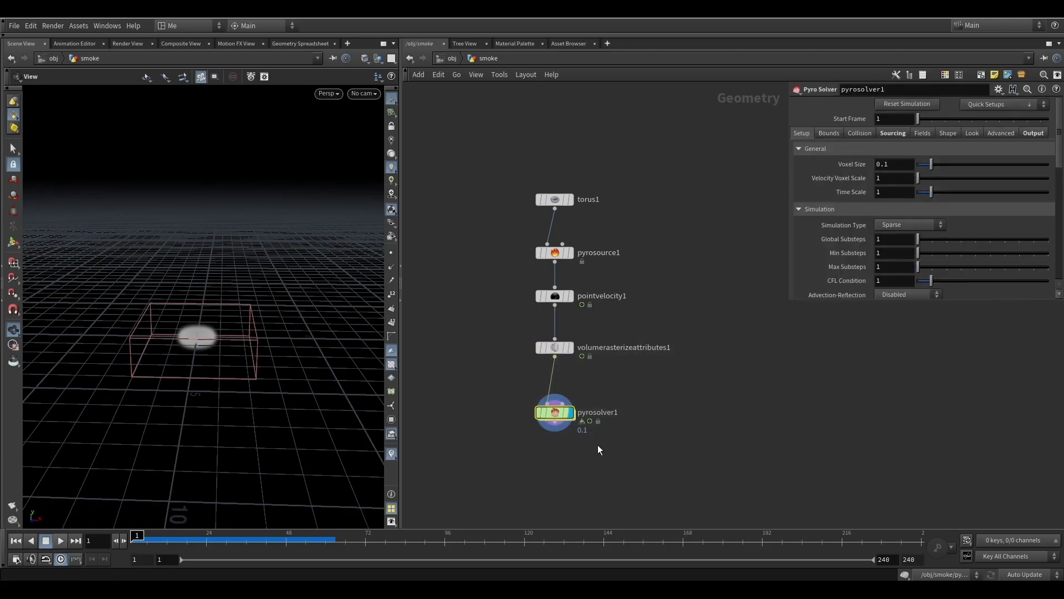
pyautogui.click(859, 133)
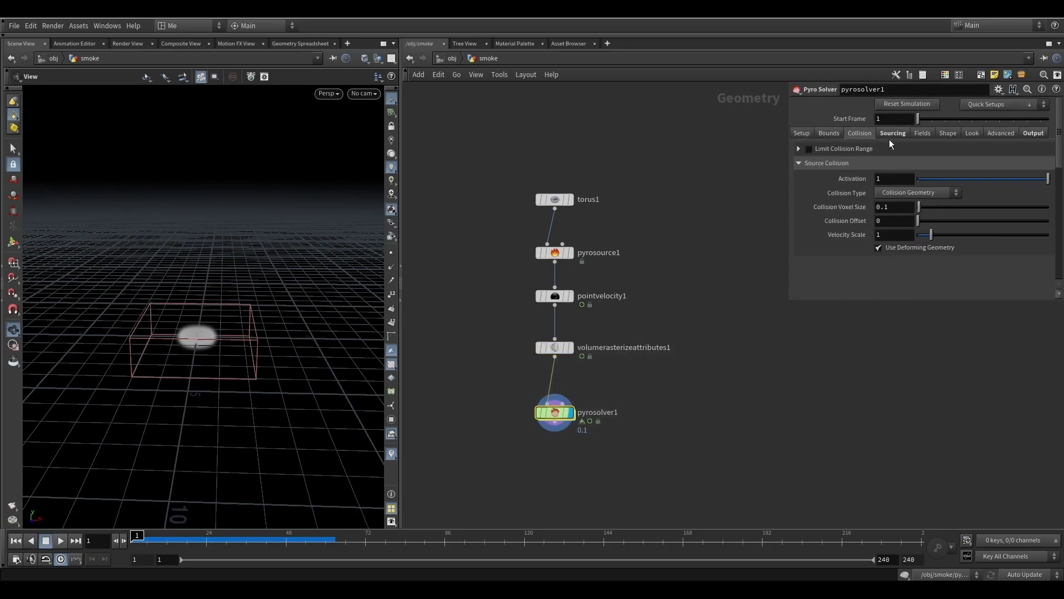
pyautogui.click(829, 135)
pyautogui.click(802, 135)
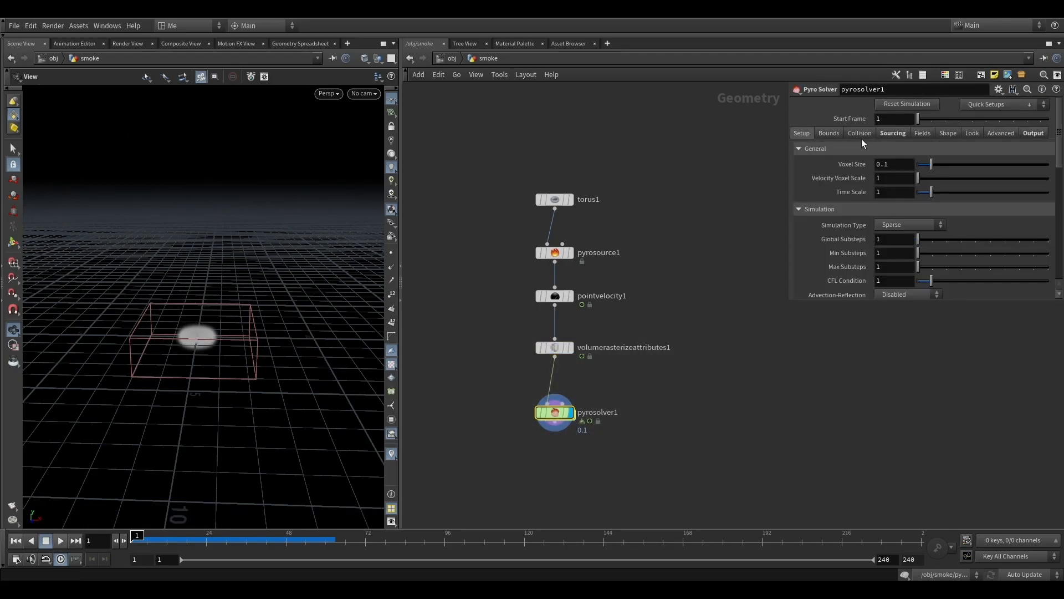
pyautogui.click(893, 137)
pyautogui.scroll(-6, 863, 238)
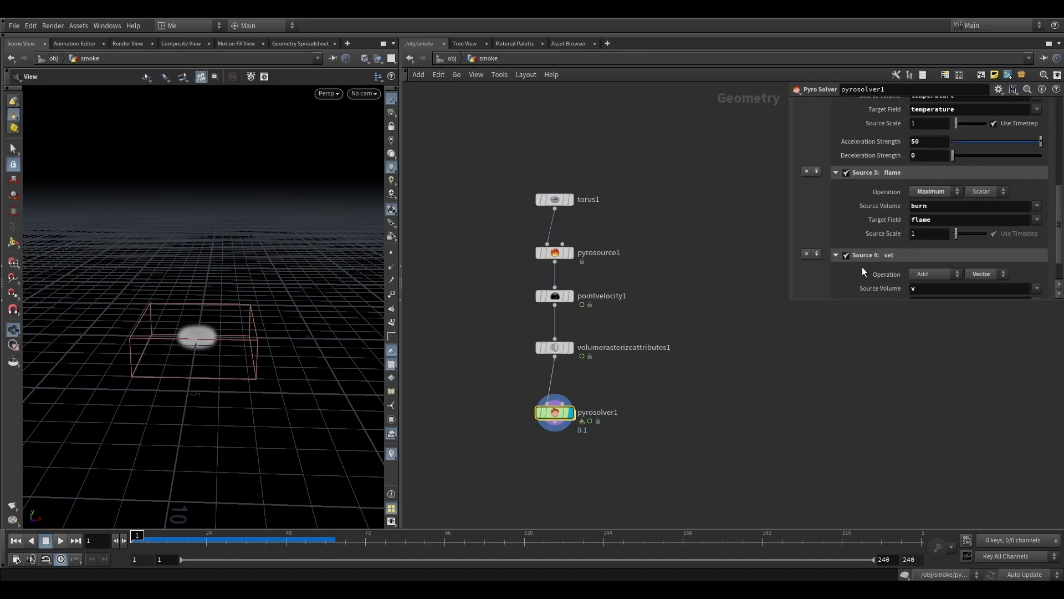
pyautogui.scroll(3, 873, 213)
pyautogui.scroll(3, 866, 236)
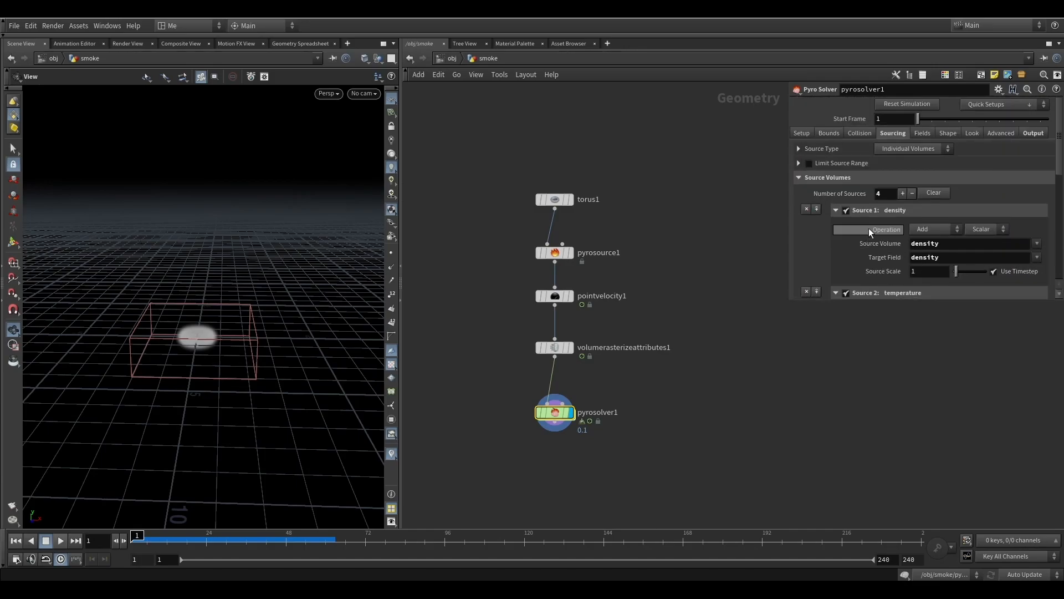
# - Set the density dissipation of pyrosolver1 to 0.005
pyautogui.click(928, 133)
pyautogui.moveTo(892, 179); pyautogui.dragTo(811, 194)
pyautogui.write('0.05')
pyautogui.press('Return')
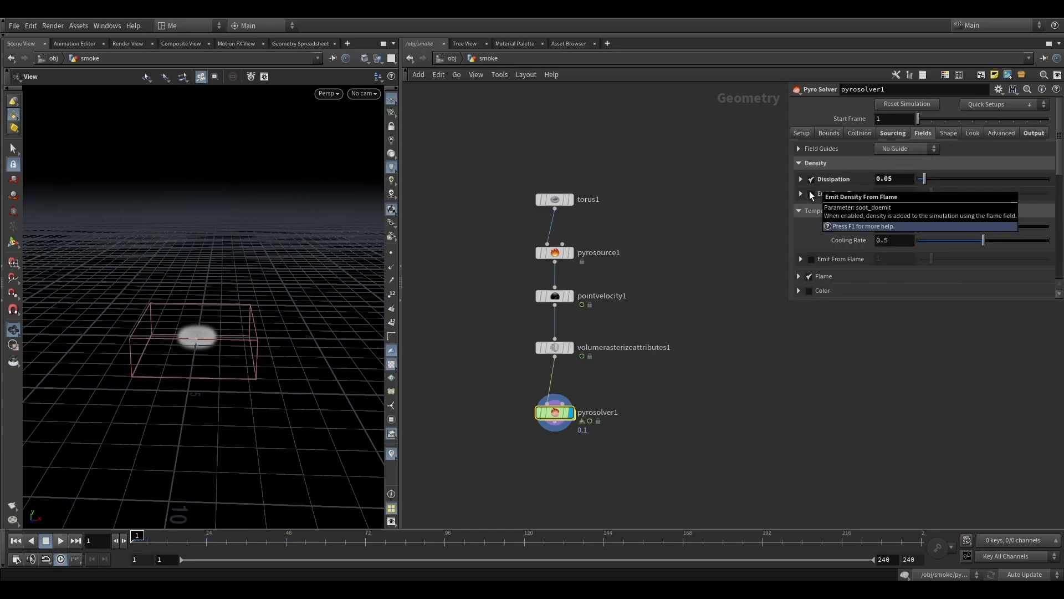
pyautogui.write('0.005')
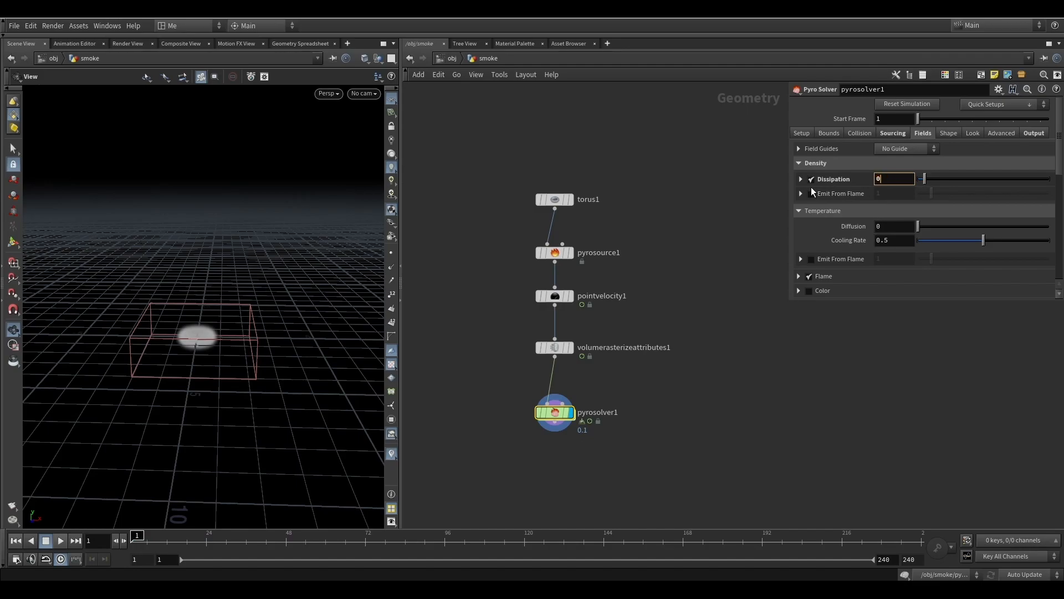
pyautogui.press('Return')
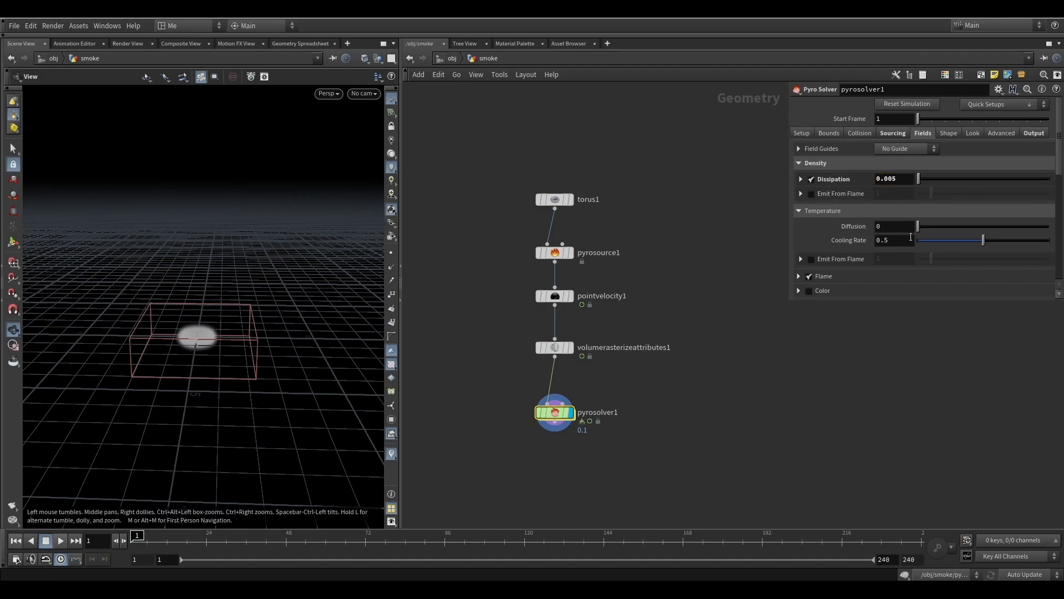
# - Shape the smoke in pyrosolver1 with buoyancy 0.5, disturbance enabled at 12 and turbulence enabled at 0.3
pyautogui.click(949, 134)
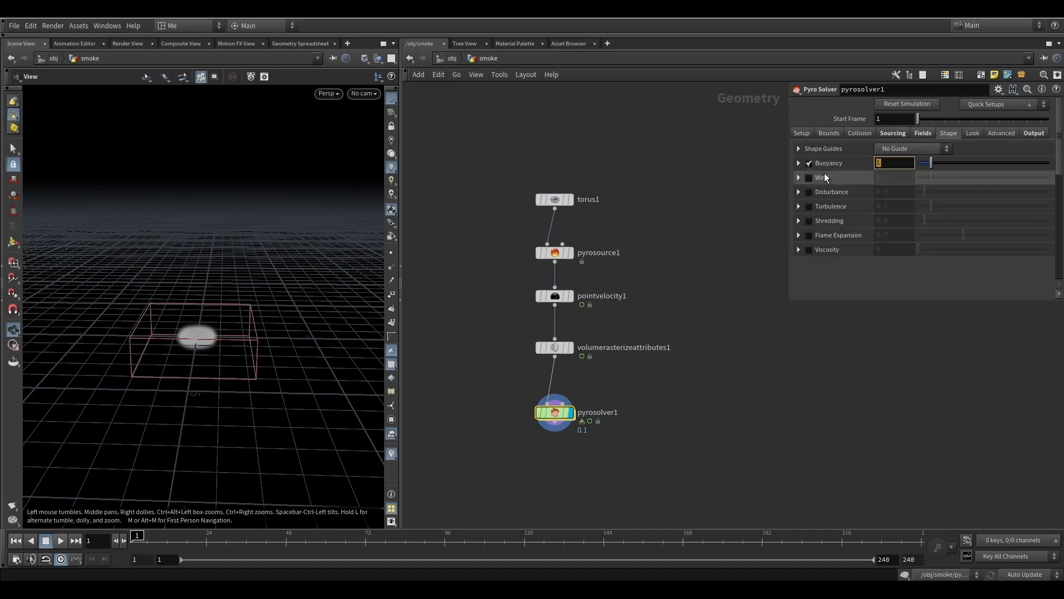
pyautogui.click(809, 192)
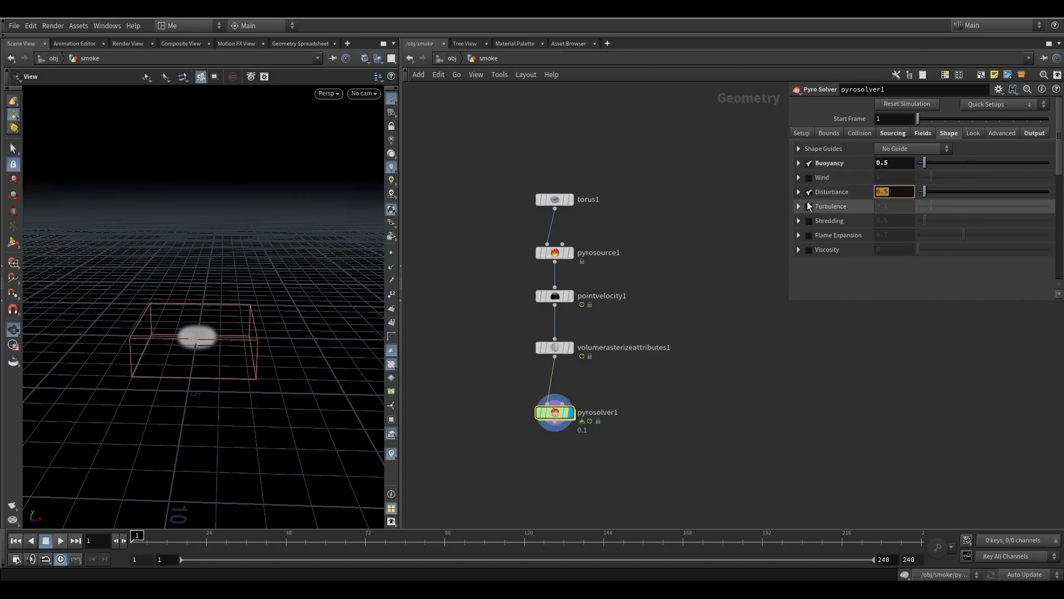
pyautogui.write('12')
pyautogui.press('Return')
pyautogui.click(809, 206)
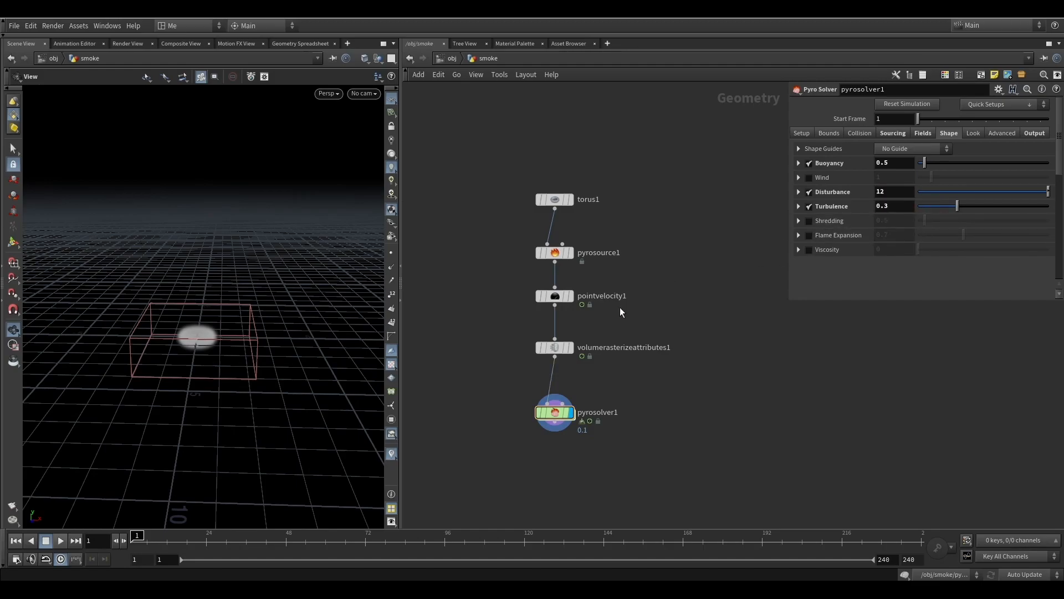
# - Play the reshaped simulation to frame 61 and examine the smoke column from several angles
pyautogui.moveTo(139, 408); pyautogui.dragTo(217, 373)
pyautogui.moveTo(173, 277)
pyautogui.mouseDown()
pyautogui.moveTo(194, 292)
pyautogui.moveTo(173, 290)
pyautogui.moveTo(161, 232)
pyautogui.moveTo(183, 264)
pyautogui.mouseUp()
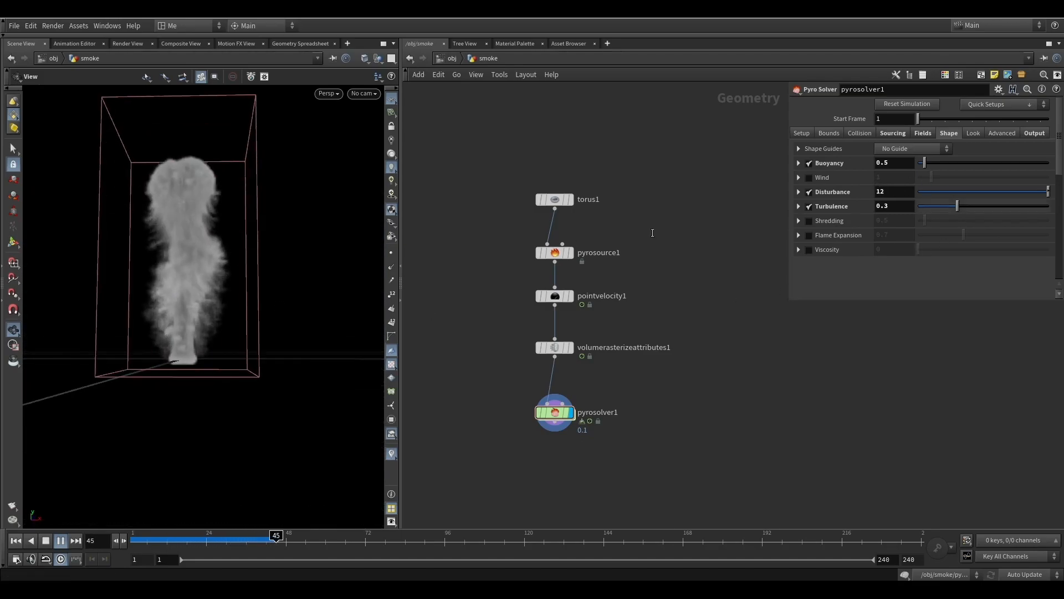
pyautogui.moveTo(175, 352); pyautogui.dragTo(155, 391)
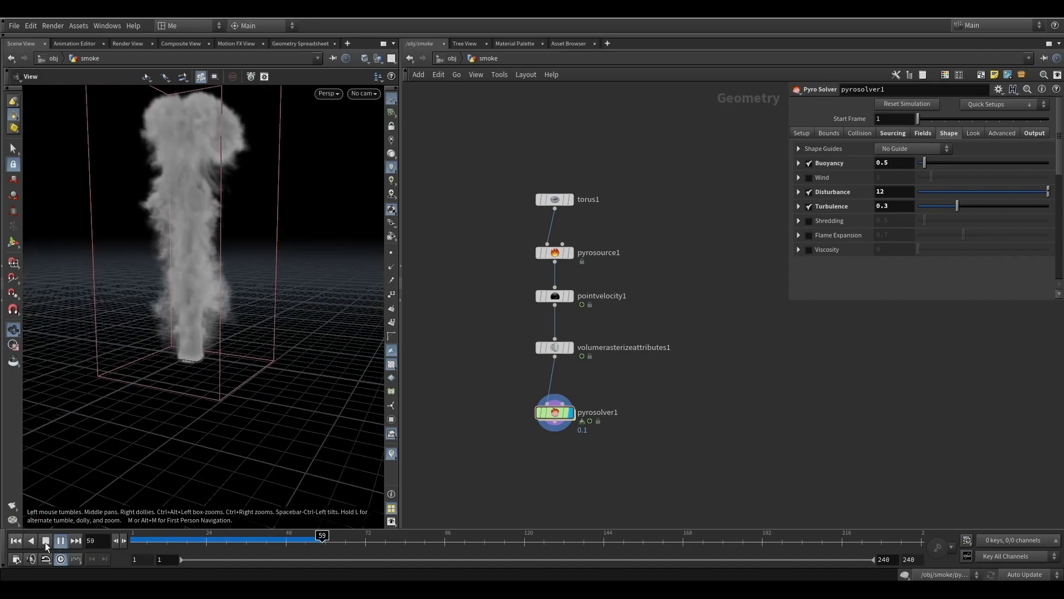
pyautogui.moveTo(261, 445); pyautogui.dragTo(173, 398)
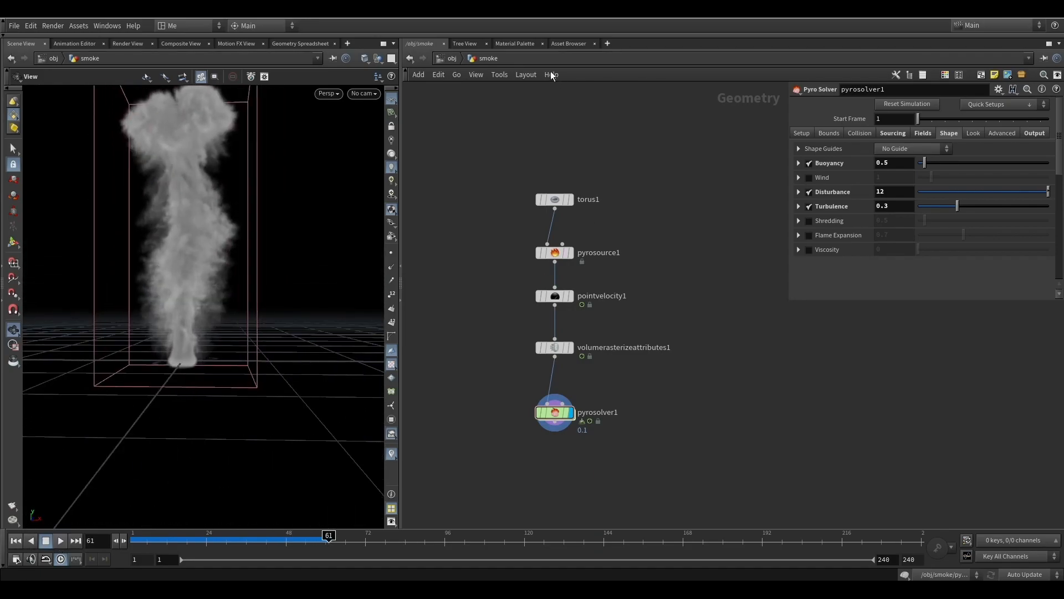
# - Add a light at the object level and set its type to Distant
pyautogui.click(446, 61)
pyautogui.press('Tab')
pyautogui.write('li')
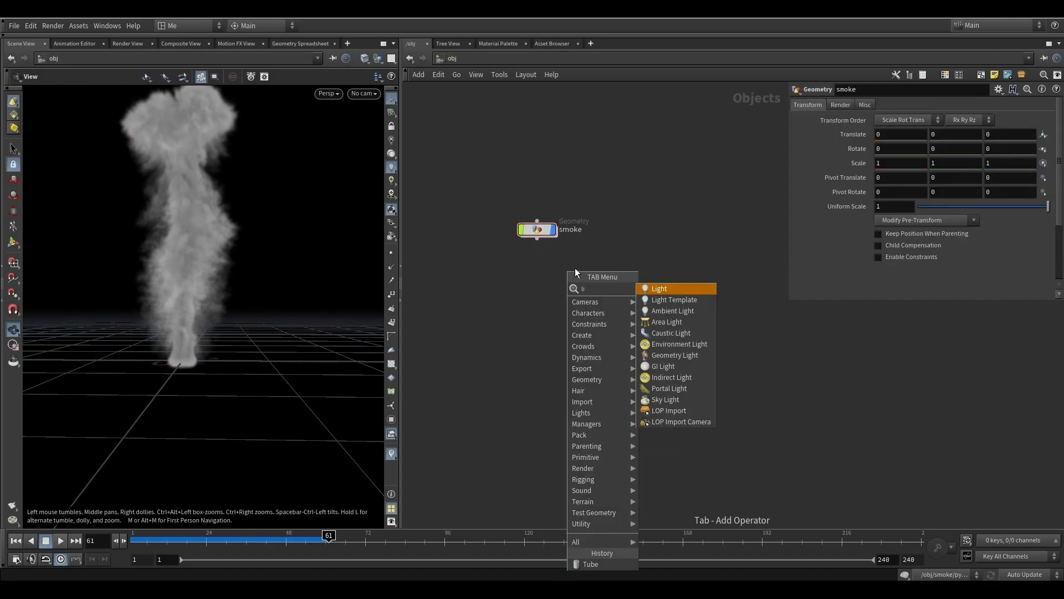
pyautogui.click(658, 287)
pyautogui.click(657, 203)
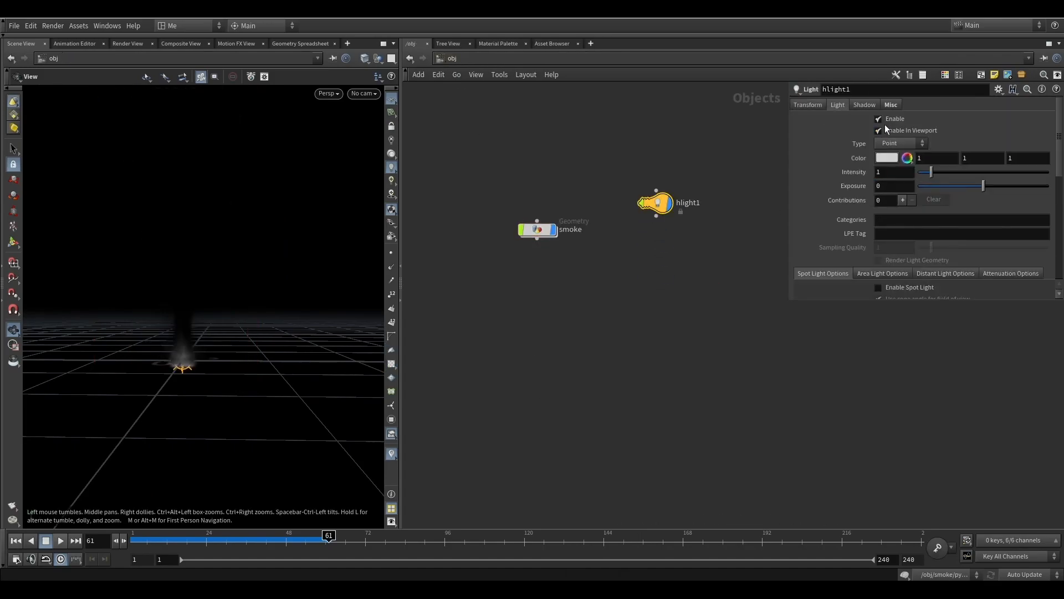
pyautogui.click(894, 142)
pyautogui.click(889, 232)
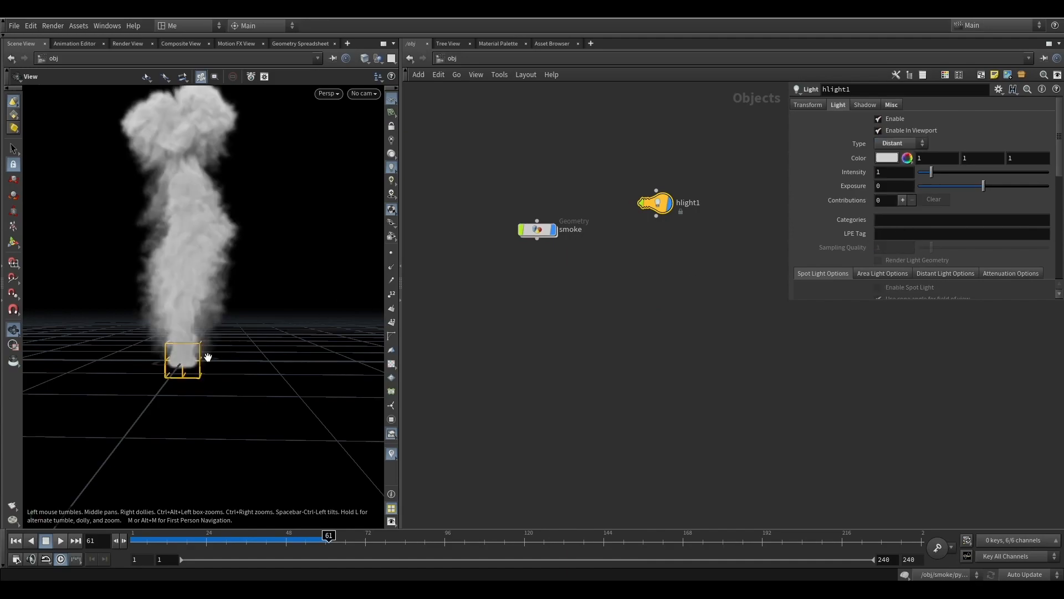
# - Turn off the light object's display flag, reopen the smoke network and look around the lit smoke column
pyautogui.moveTo(168, 363)
pyautogui.mouseDown()
pyautogui.moveTo(170, 352)
pyautogui.moveTo(190, 367)
pyautogui.moveTo(86, 370)
pyautogui.mouseUp()
pyautogui.click(670, 203)
pyautogui.doubleClick(536, 228)
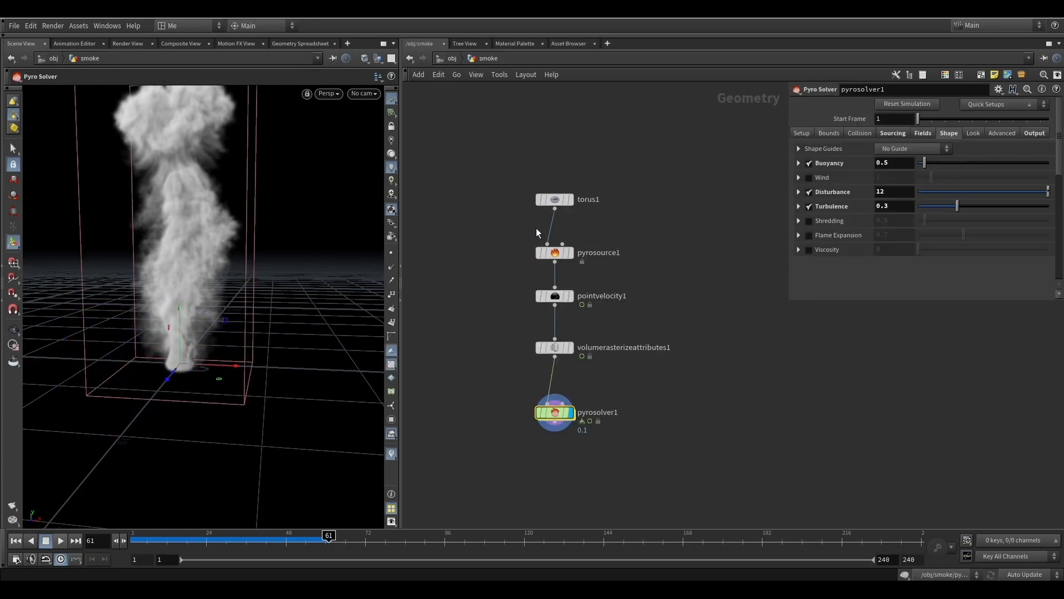
pyautogui.moveTo(221, 268)
pyautogui.mouseDown()
pyautogui.moveTo(344, 264)
pyautogui.moveTo(237, 272)
pyautogui.moveTo(244, 254)
pyautogui.moveTo(283, 290)
pyautogui.moveTo(266, 267)
pyautogui.mouseUp()
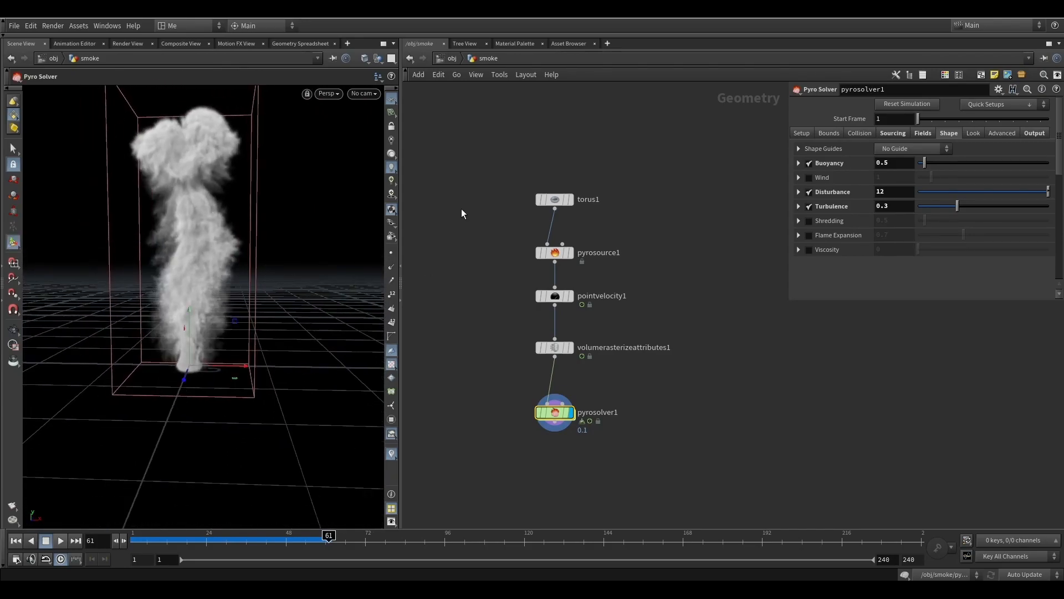
# - Add the Pyro Configure Billowy Smoke preset in the empty space beside the existing smoke node chain
pyautogui.moveTo(489, 159); pyautogui.dragTo(674, 516)
pyautogui.click(641, 483)
pyautogui.moveTo(641, 482)
pyautogui.mouseDown()
pyautogui.moveTo(537, 177)
pyautogui.moveTo(657, 423)
pyautogui.mouseUp()
pyautogui.scroll(-4, 584, 269)
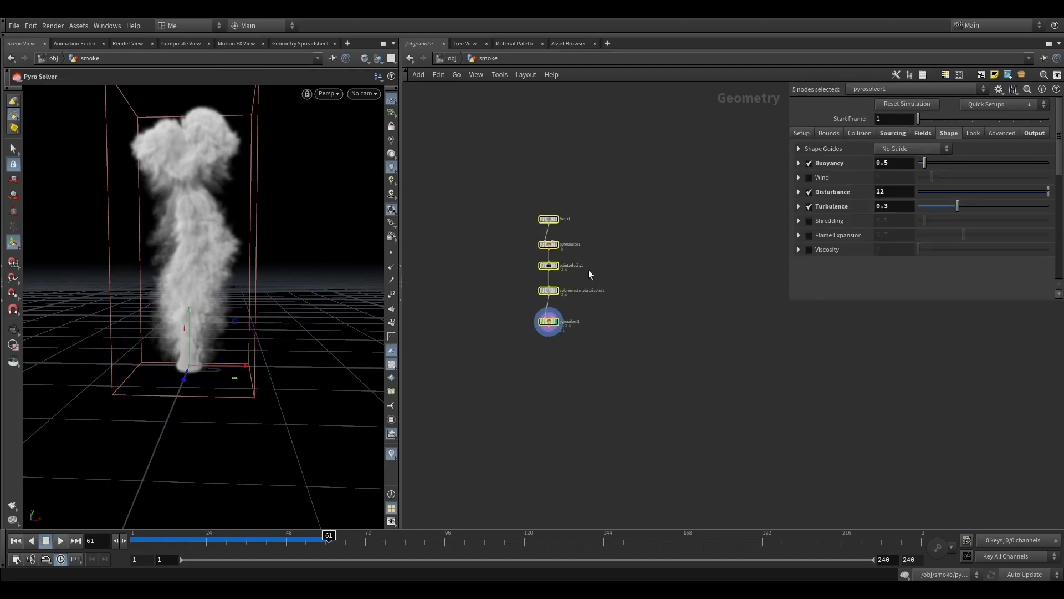
pyautogui.scroll(2, 625, 268)
pyautogui.click(627, 269)
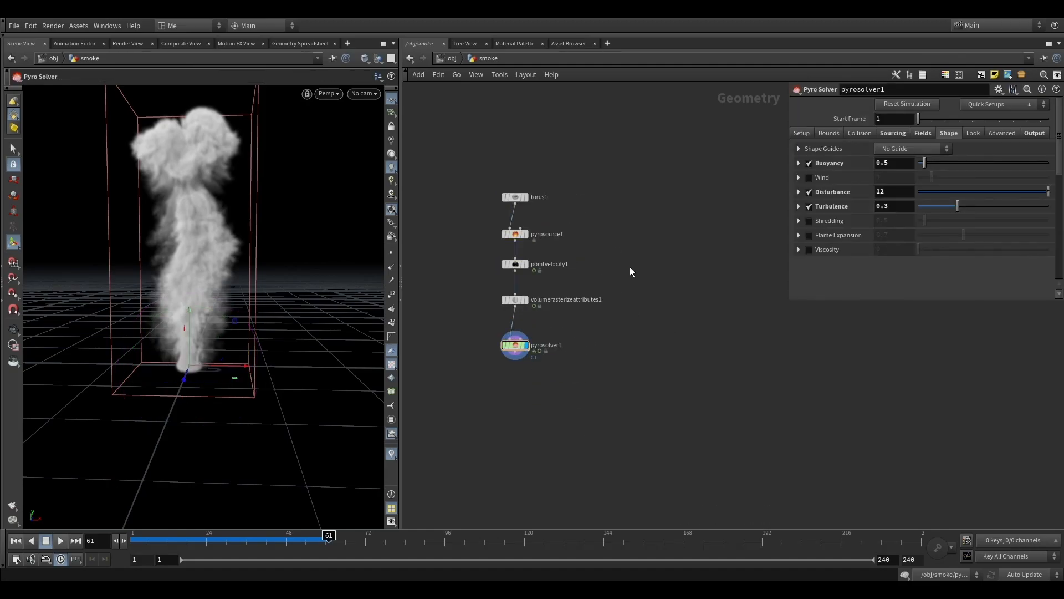
pyautogui.press('Tab')
pyautogui.write('pyro')
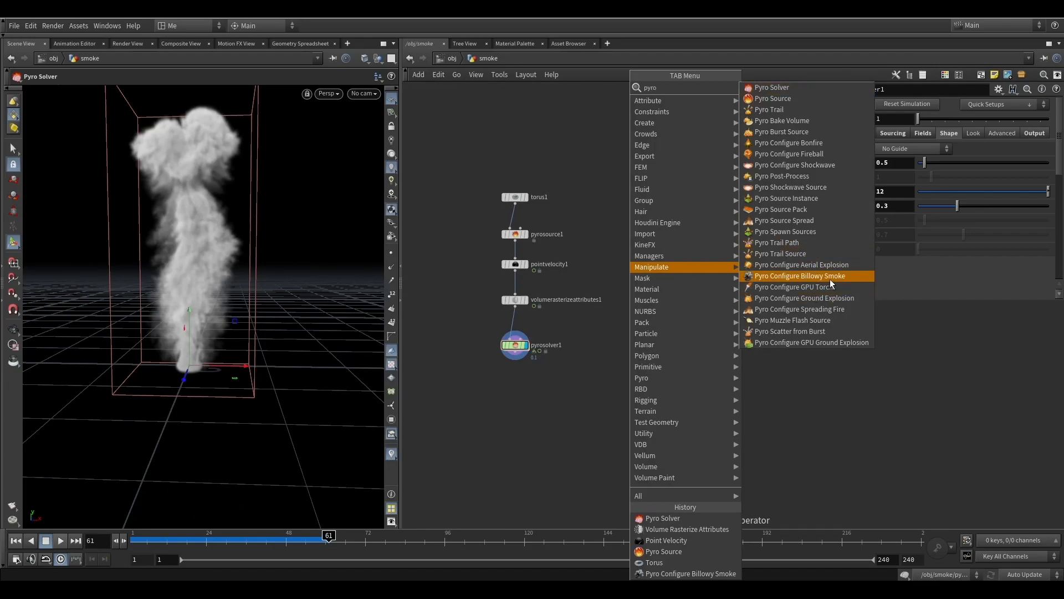
pyautogui.click(833, 278)
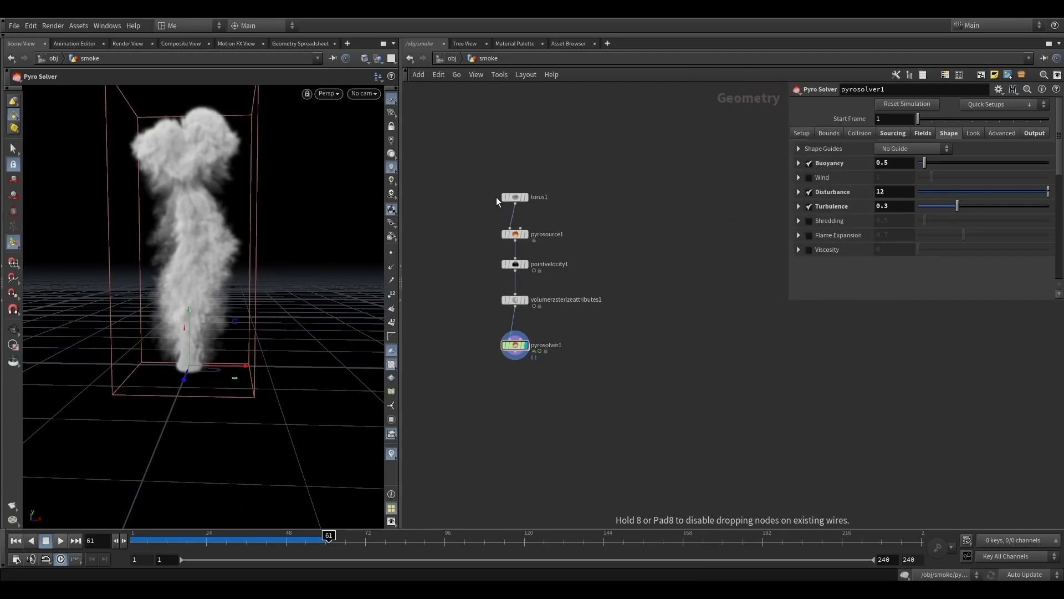
pyautogui.click(698, 343)
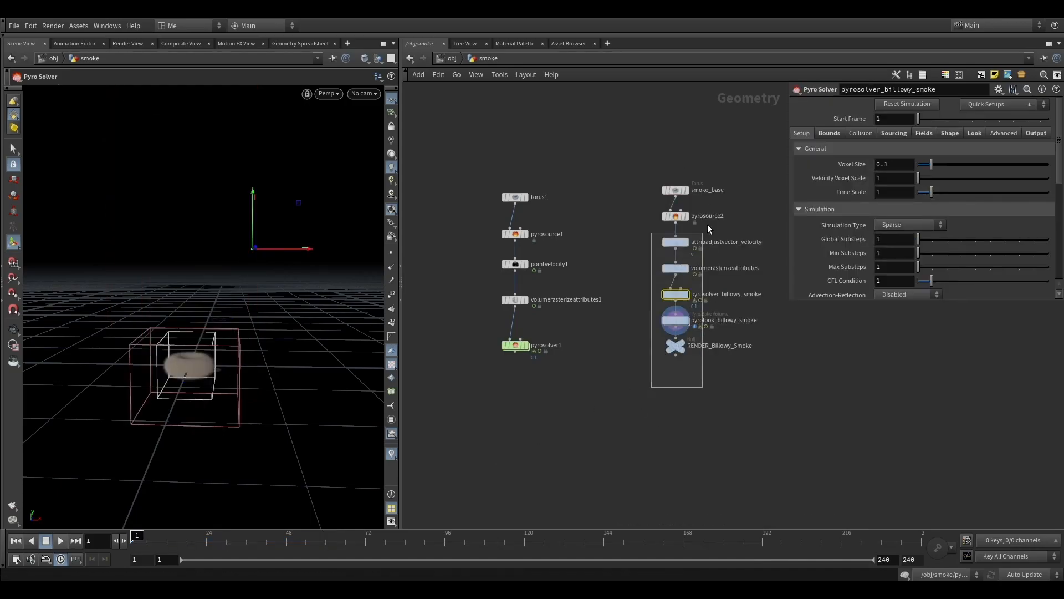
# - Display the preset's smoke_base, pyrosource2 and attribadjustvector_velocity nodes in turn and examine their settings
pyautogui.moveTo(695, 252); pyautogui.dragTo(711, 178)
pyautogui.moveTo(681, 344); pyautogui.dragTo(671, 384)
pyautogui.click(621, 312)
pyautogui.scroll(4, 673, 243)
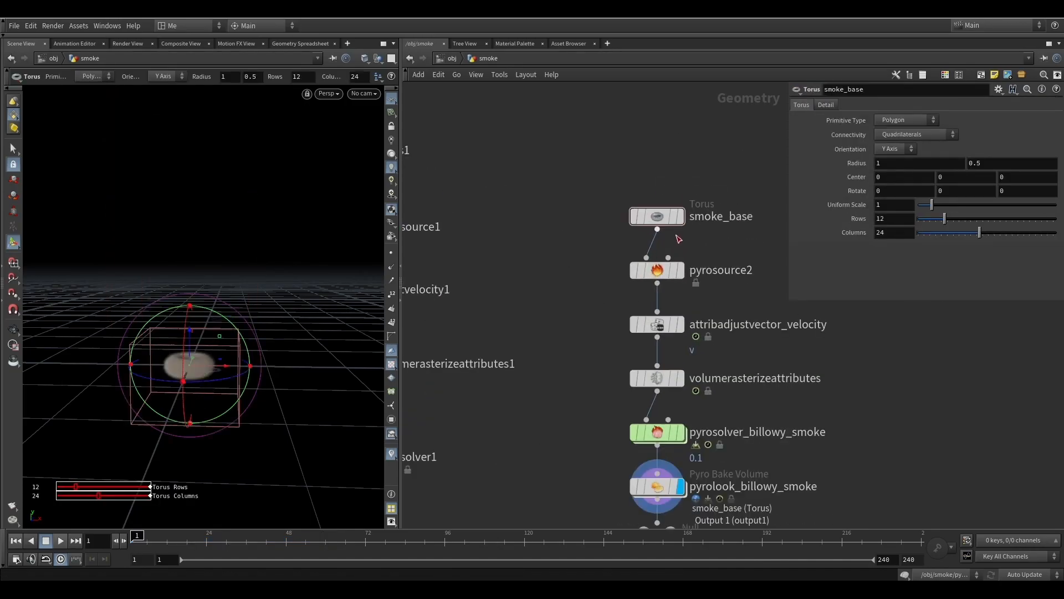
pyautogui.click(681, 217)
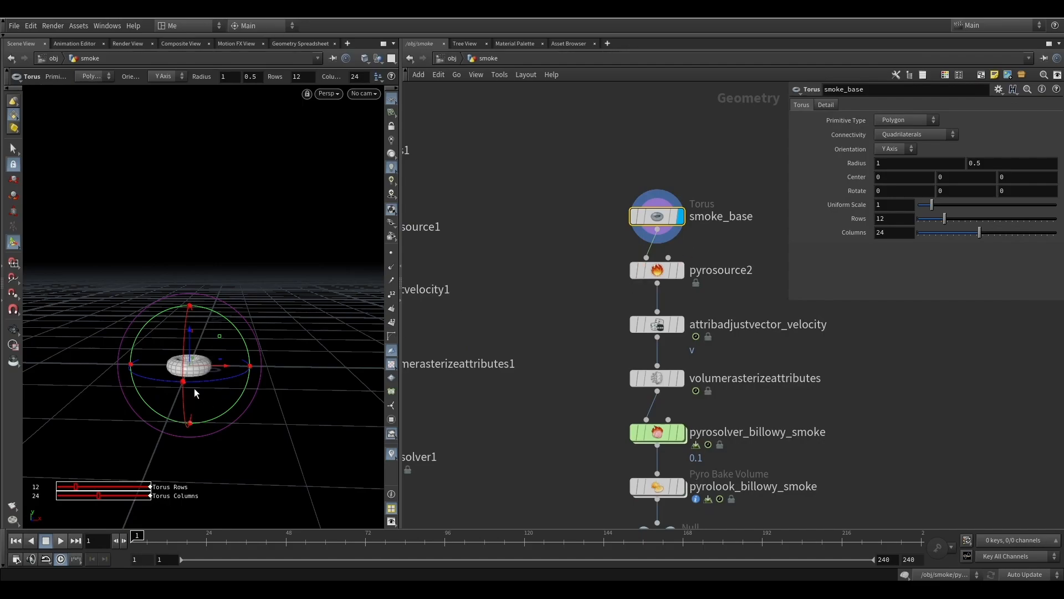
pyautogui.click(681, 270)
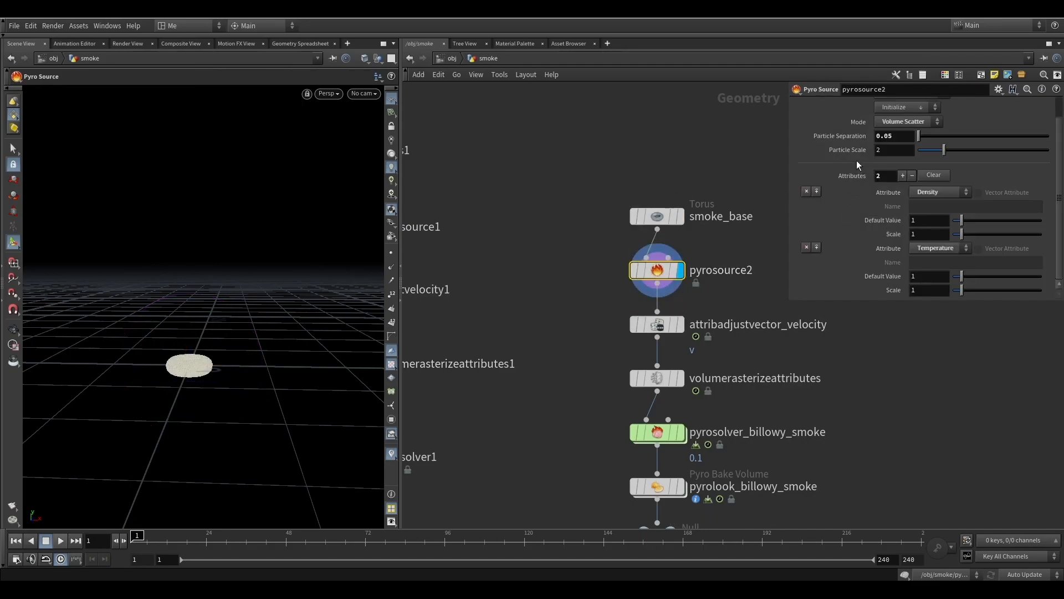
pyautogui.scroll(-5, 659, 160)
pyautogui.scroll(4, 660, 221)
pyautogui.click(679, 193)
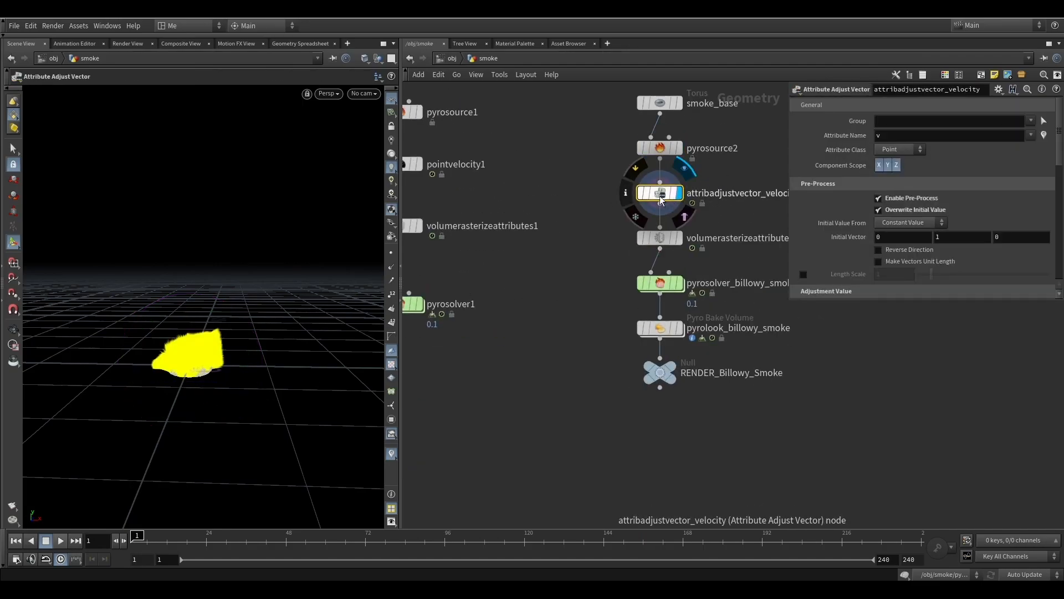
# - Review pointvelocity1's curl noise settings, and display the preset's volumerasterizeattributes node to examine its attributes, filter and coverage settings
pyautogui.scroll(-2, 709, 210)
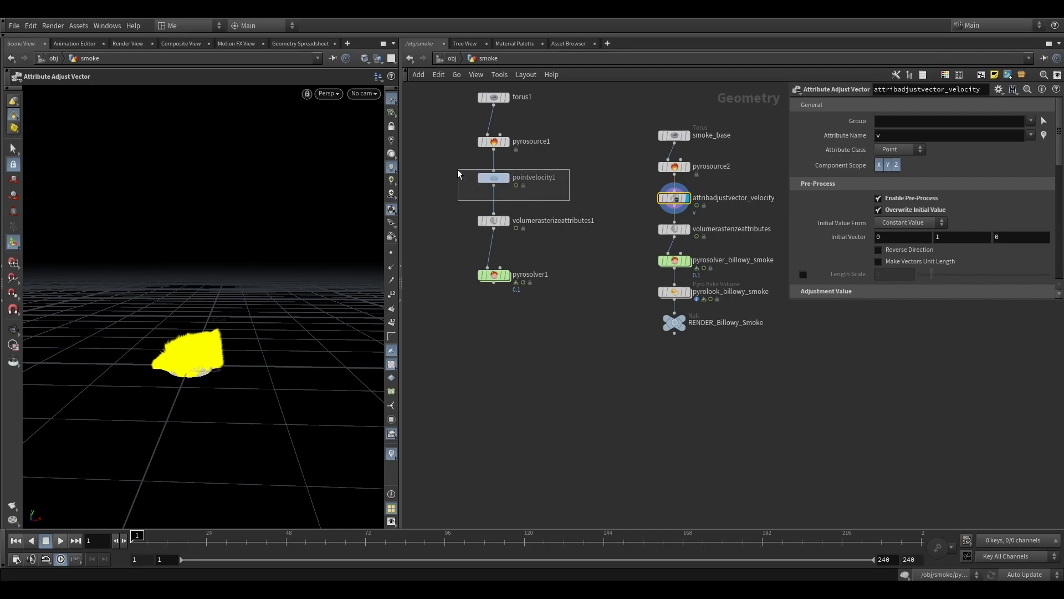
pyautogui.click(495, 177)
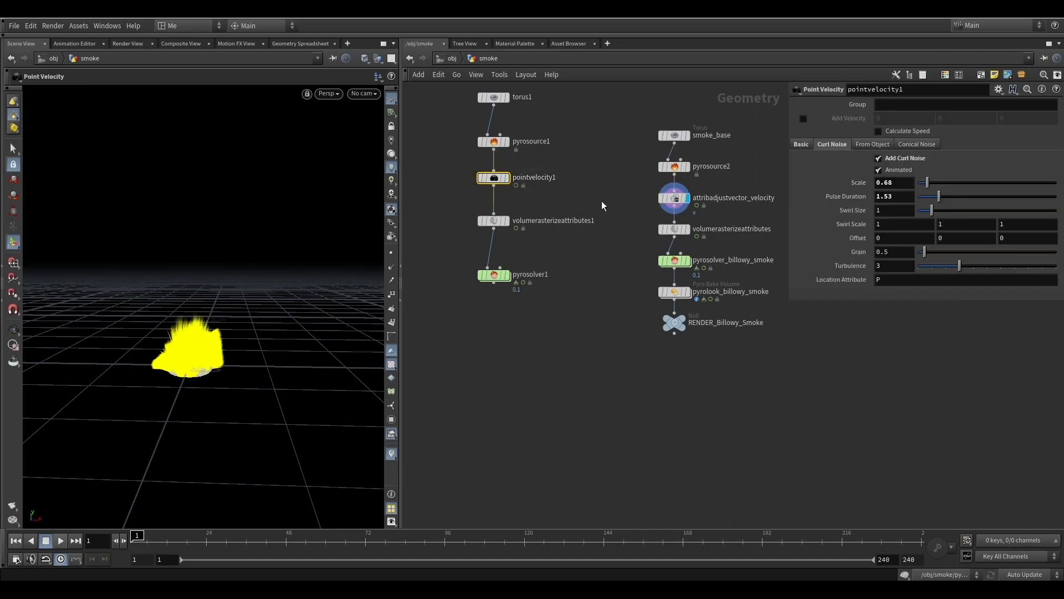
pyautogui.click(674, 198)
pyautogui.click(674, 229)
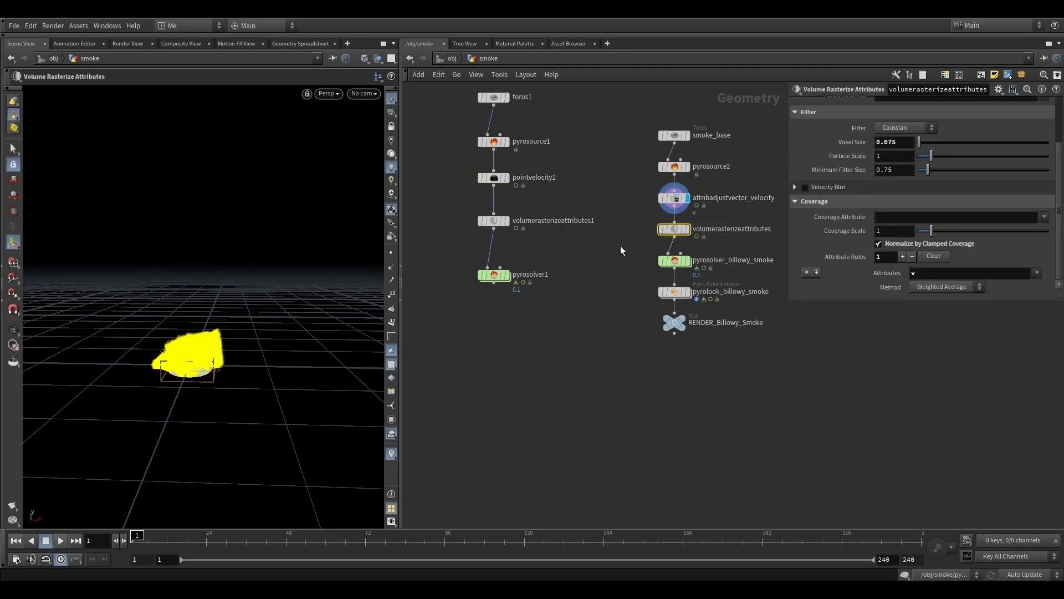
pyautogui.click(688, 229)
pyautogui.scroll(3, 887, 150)
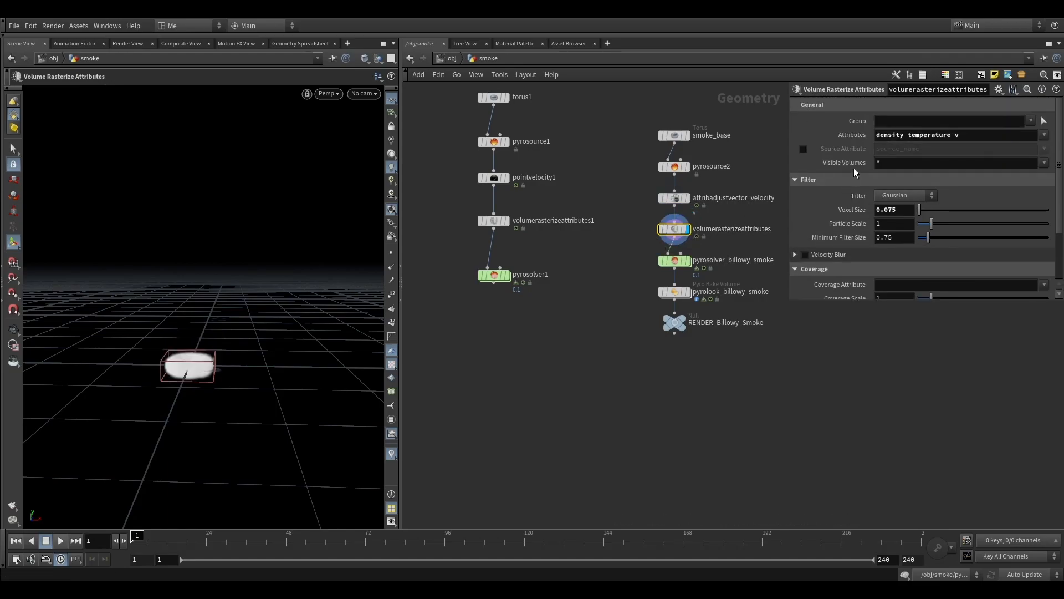
pyautogui.scroll(-3, 801, 201)
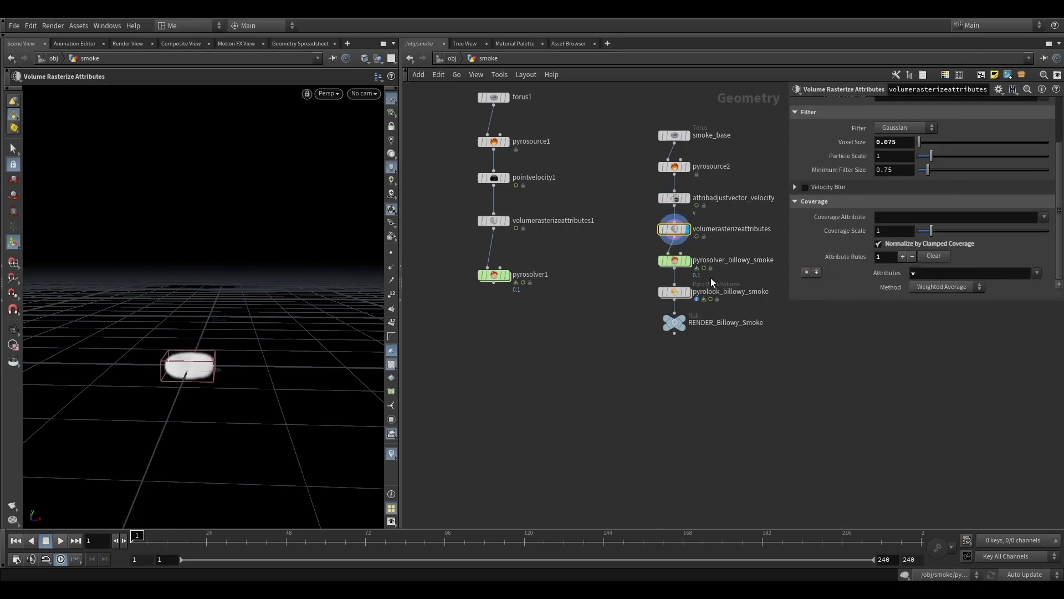
# - Display the preset's pyrosolver_billowy_smoke and pyrolook_billowy_smoke nodes in turn and examine their settings
pyautogui.scroll(5, 714, 278)
pyautogui.click(687, 253)
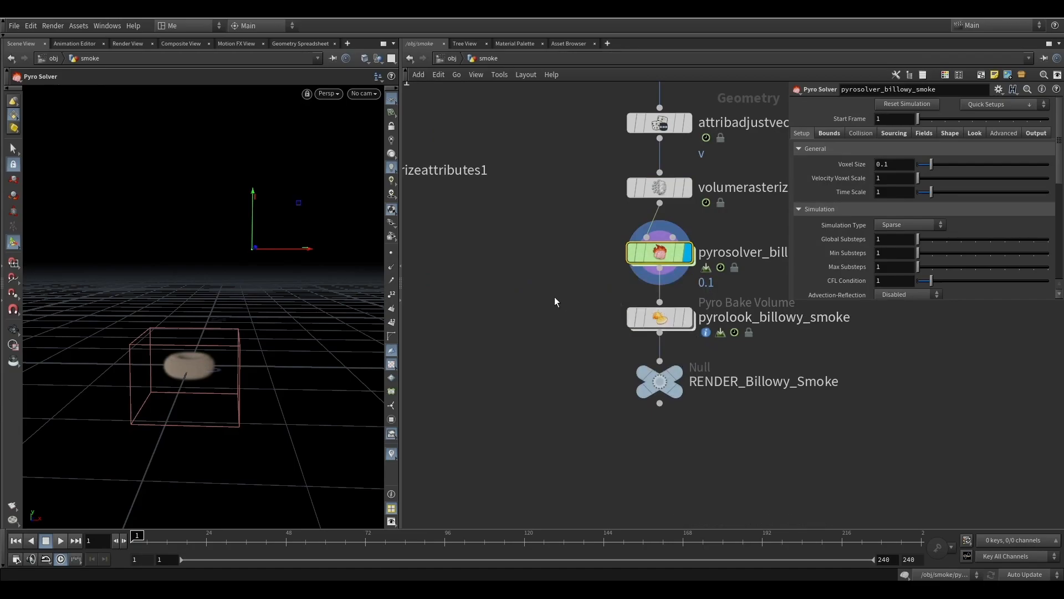
pyautogui.click(662, 319)
pyautogui.scroll(-5, 694, 354)
pyautogui.scroll(6, 694, 353)
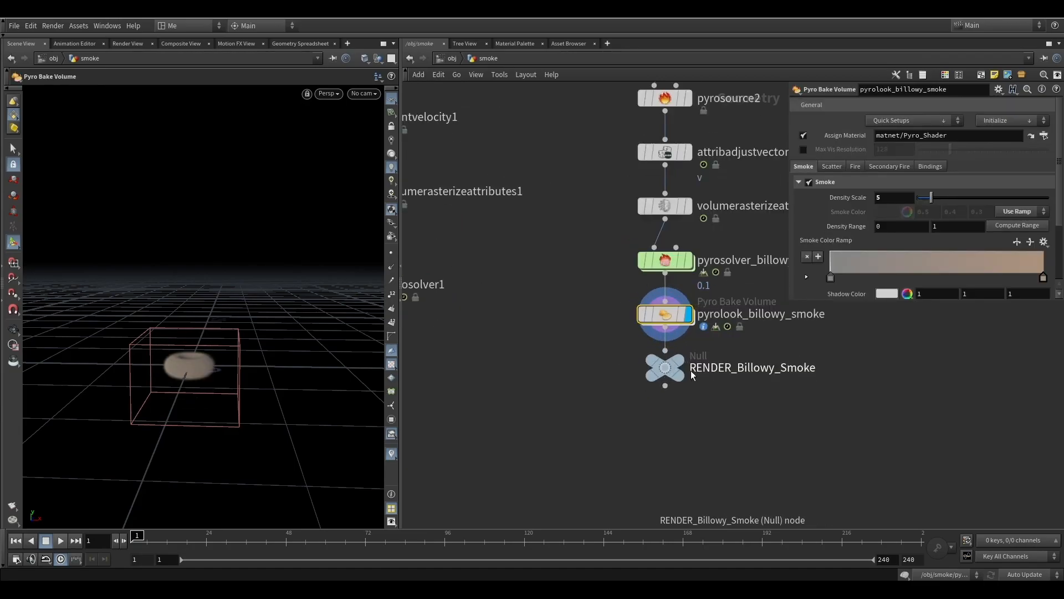
# - Display the RENDER_Billowy_Smoke null and play part of the simulation to preview the preset's smoke
pyautogui.click(677, 367)
pyautogui.click(60, 541)
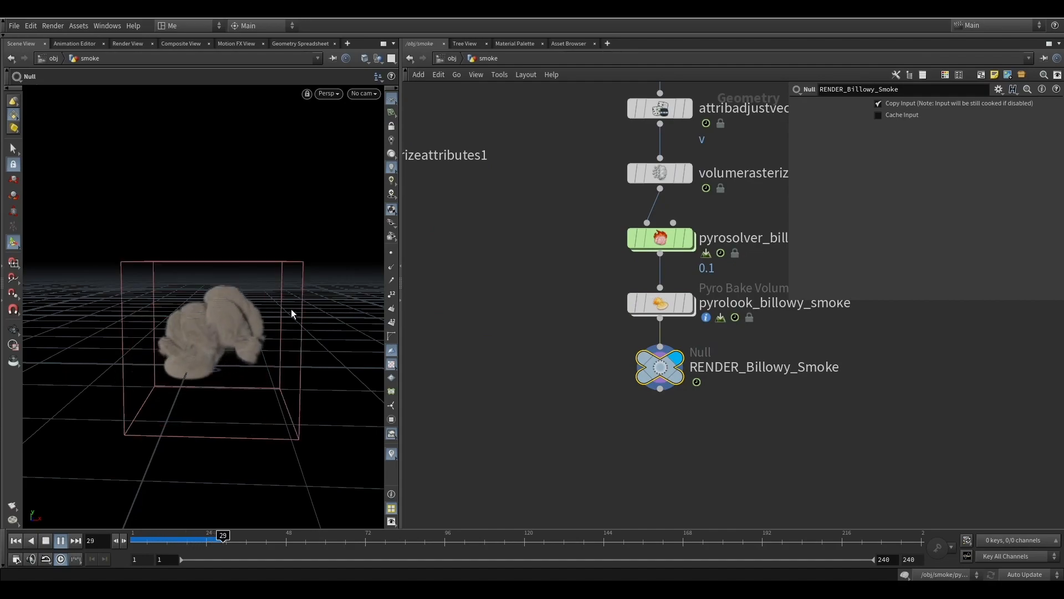
pyautogui.click(61, 541)
# - Disable Wind in the shape settings of pyrosolver_billowy_smoke
pyautogui.click(643, 238)
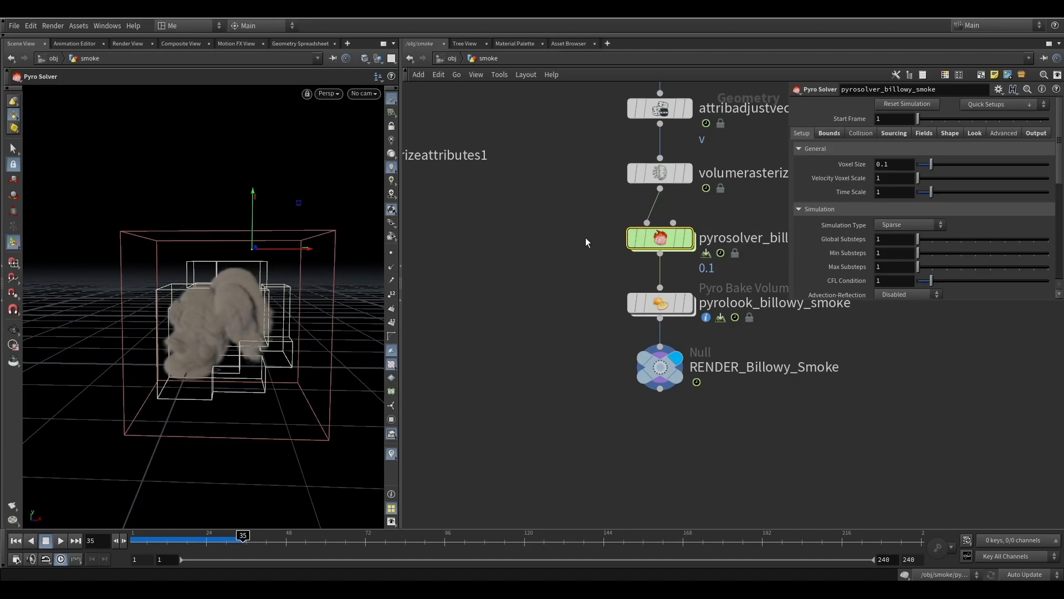
pyautogui.press('h')
pyautogui.click(927, 133)
pyautogui.click(949, 133)
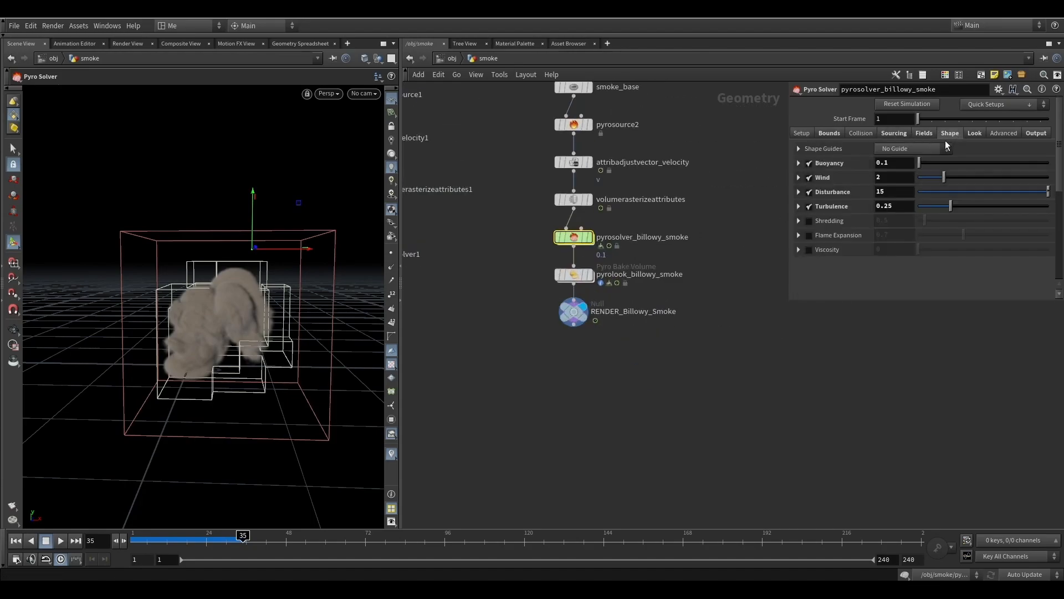
pyautogui.click(810, 178)
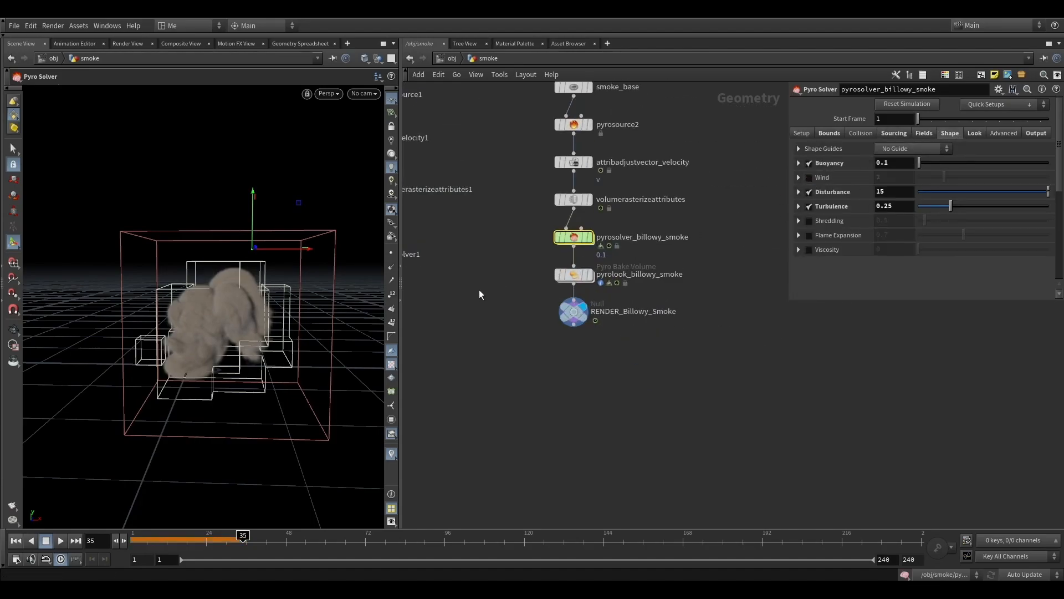
# - Replay the simulation from the first frame to check the smoke without wind, and return to frame 1
pyautogui.click(16, 540)
pyautogui.click(60, 540)
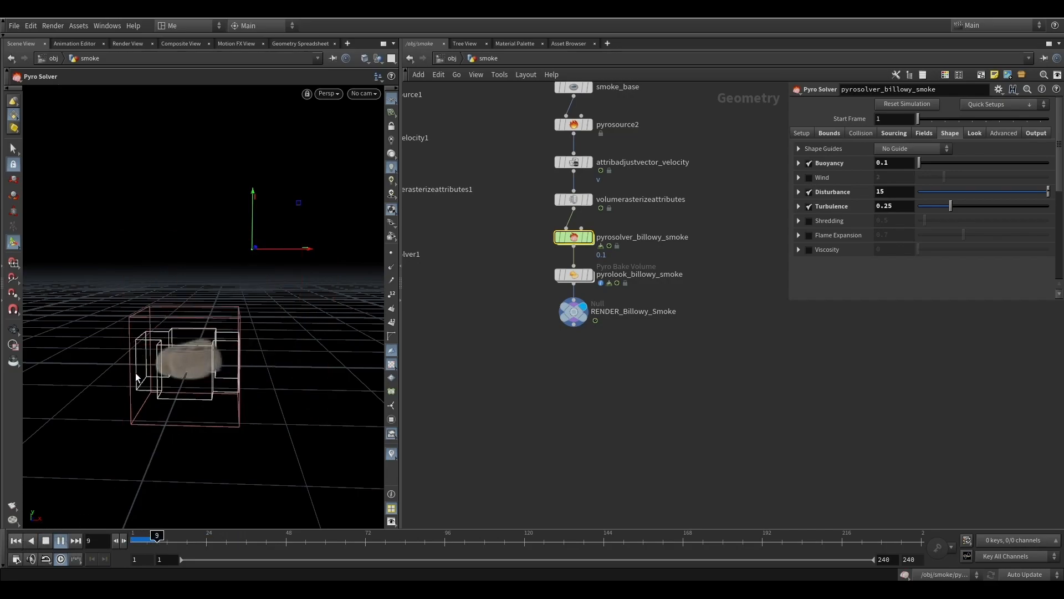
pyautogui.press('Escape')
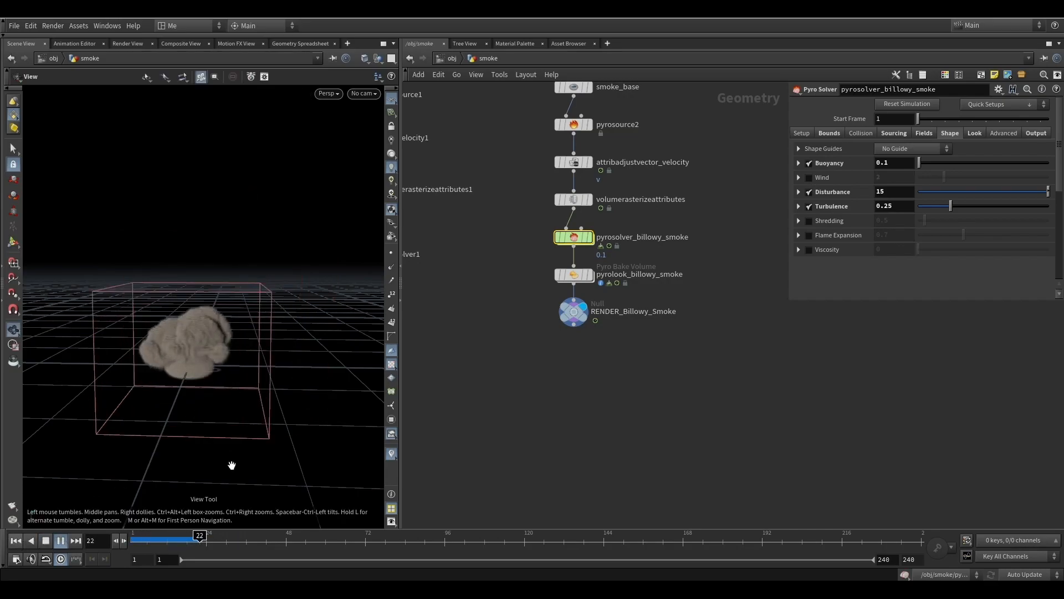
pyautogui.scroll(-3, 263, 427)
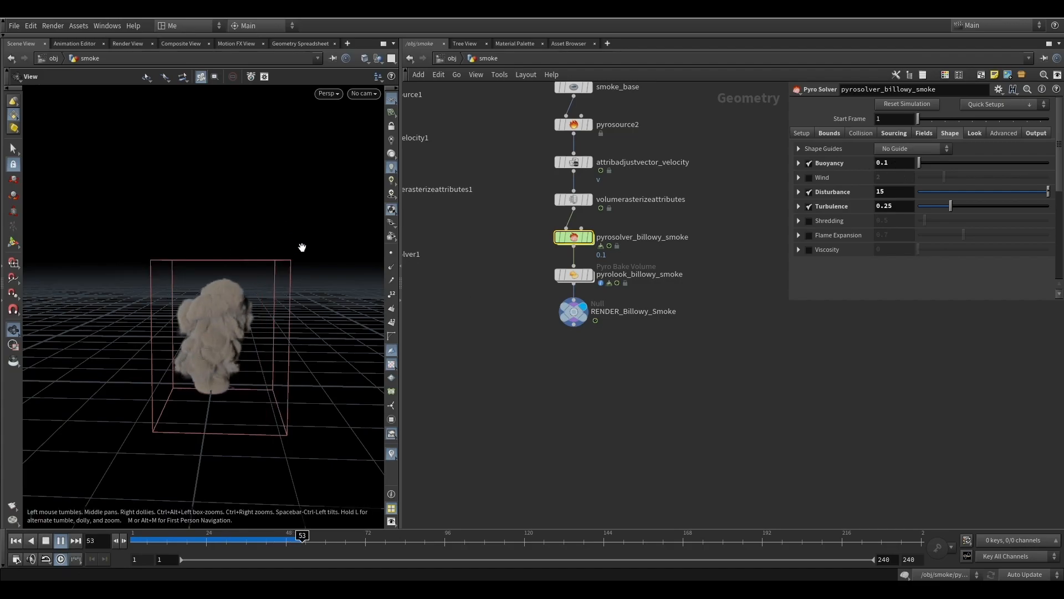
pyautogui.click(61, 541)
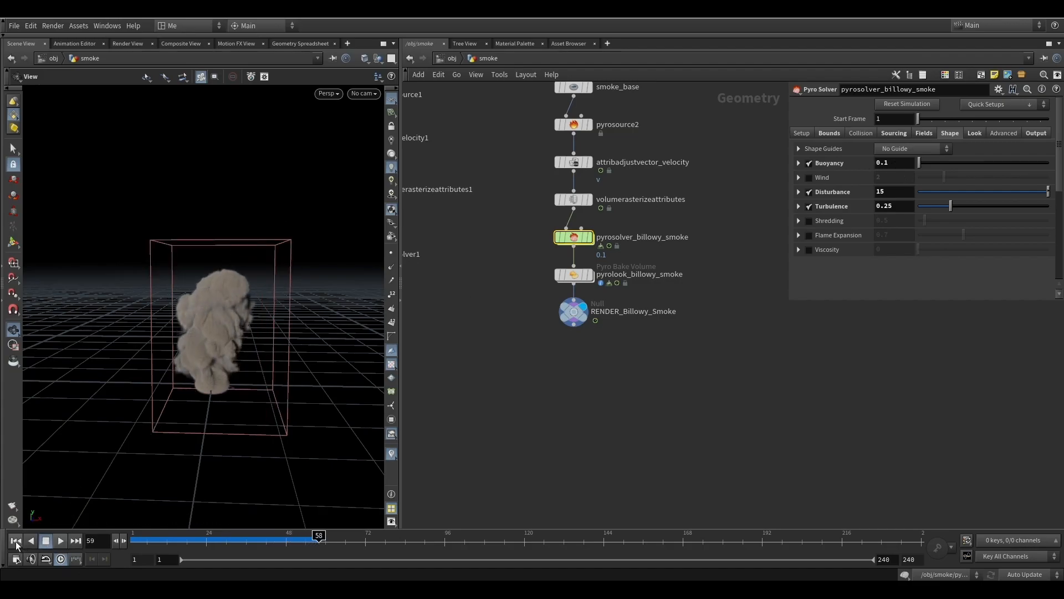
pyautogui.click(16, 541)
# - Set the Buoyancy of pyrosolver_billowy_smoke to 0.5
pyautogui.moveTo(902, 167); pyautogui.dragTo(815, 165)
pyautogui.write('0.5')
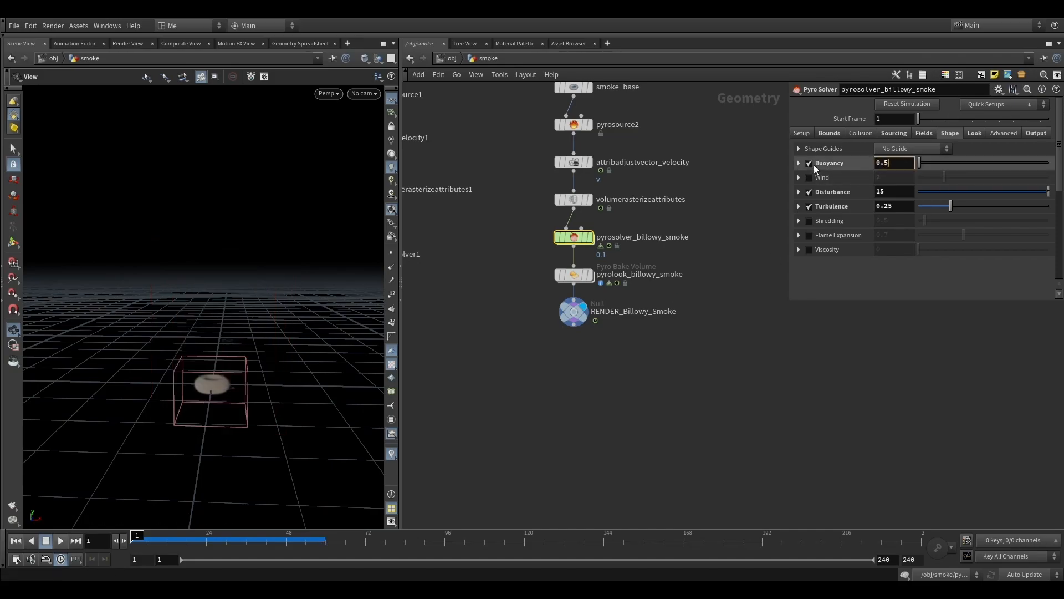
pyautogui.press('Return')
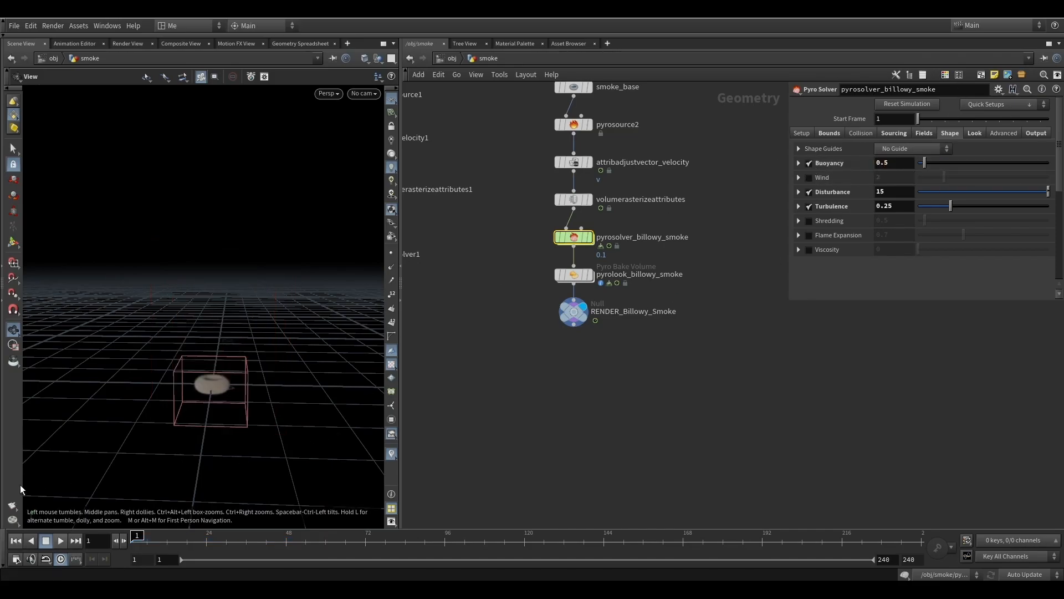
# - Set the Buoyancy of pyrosolver_billowy_smoke to 0.4 and play the simulation
pyautogui.moveTo(900, 163); pyautogui.dragTo(820, 171)
pyautogui.write('0.4')
pyautogui.press('Return')
pyautogui.click(61, 540)
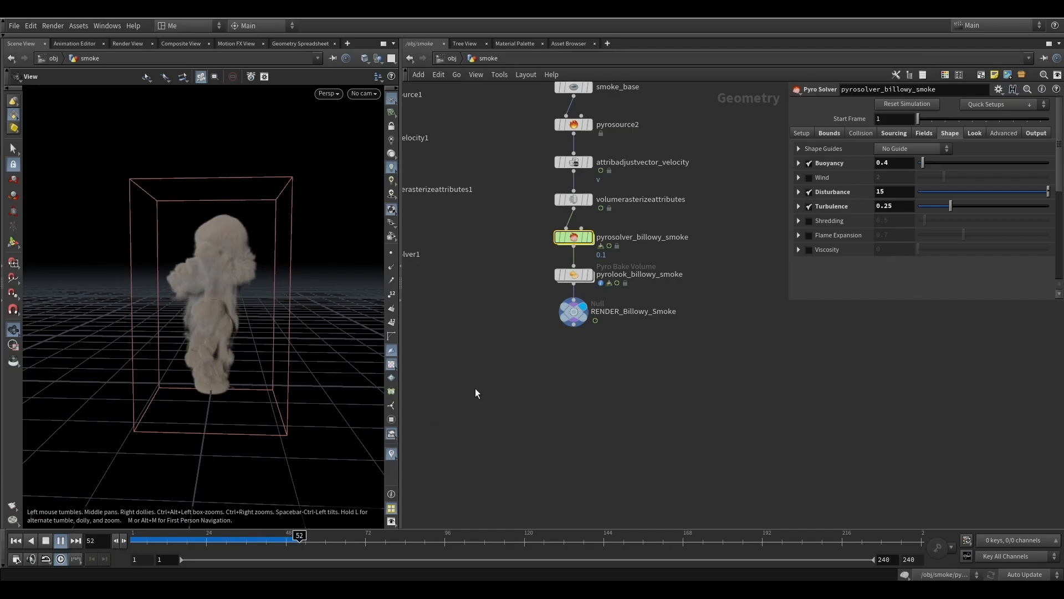
# - Set the density Dissipation in the fields settings of pyrosolver_billowy_smoke to 0.03
pyautogui.click(901, 133)
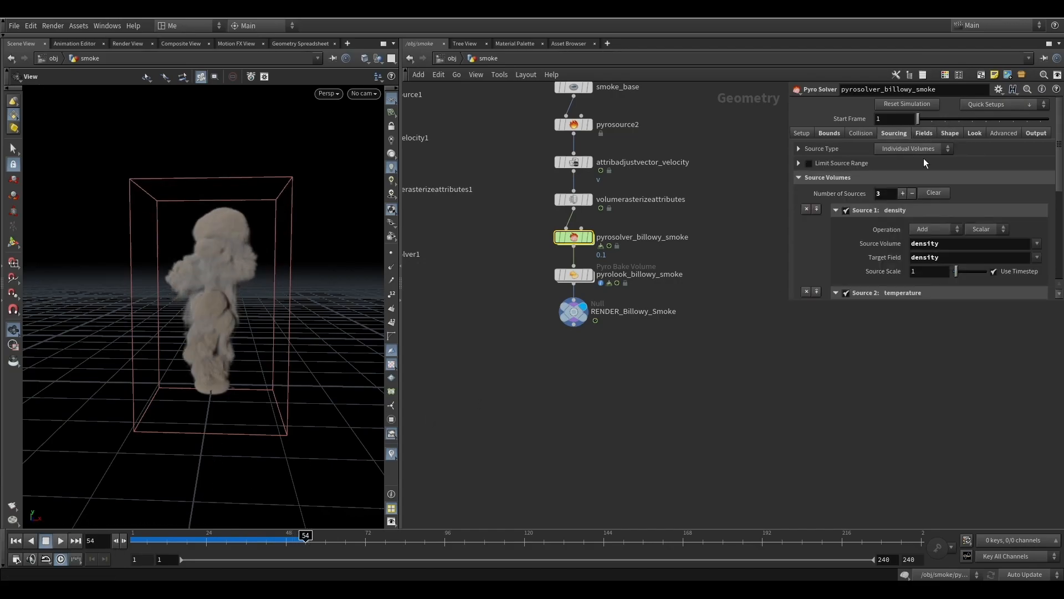
pyautogui.click(933, 133)
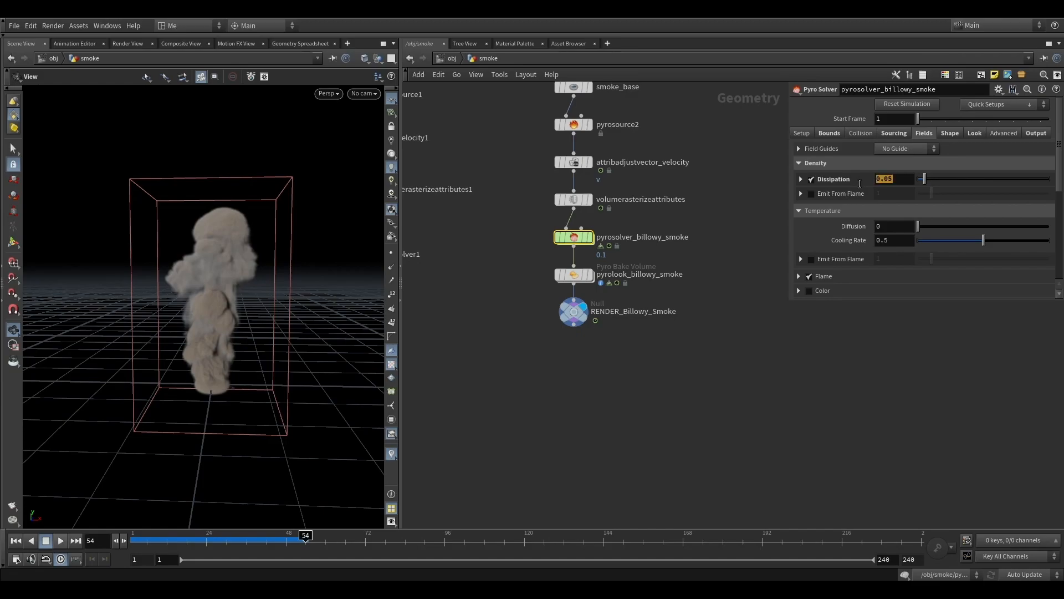
pyautogui.moveTo(894, 180); pyautogui.dragTo(889, 181)
pyautogui.write('3')
pyautogui.press('Return')
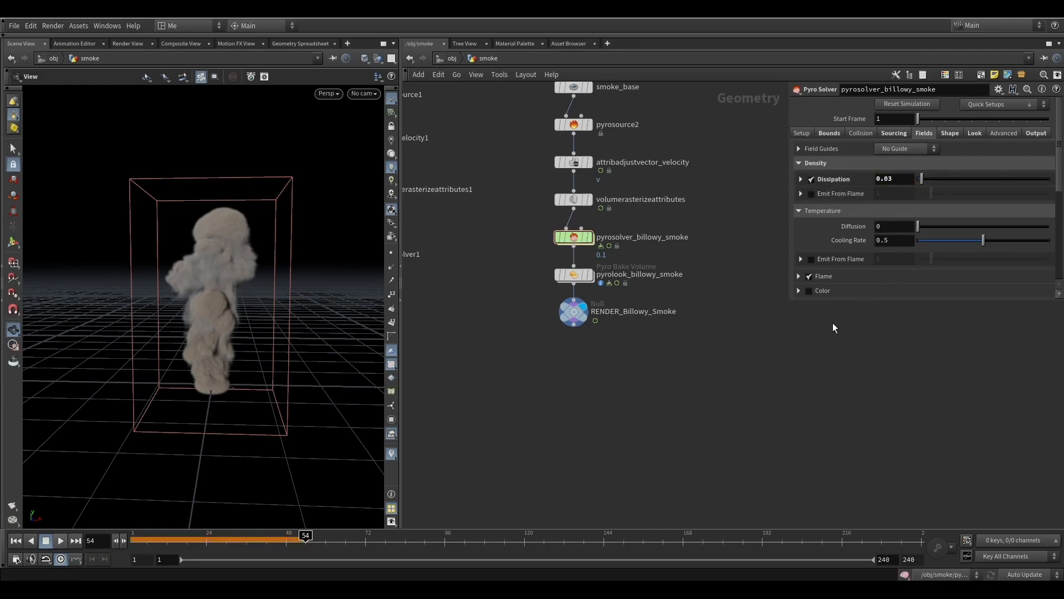
pyautogui.click(574, 328)
pyautogui.click(573, 379)
pyautogui.moveTo(575, 328); pyautogui.dragTo(572, 384)
pyautogui.click(547, 392)
# - Save the scene as volume deform.hip in the F:/Houdini projects/volume deform folder
pyautogui.hotkey('ctrl', 's')
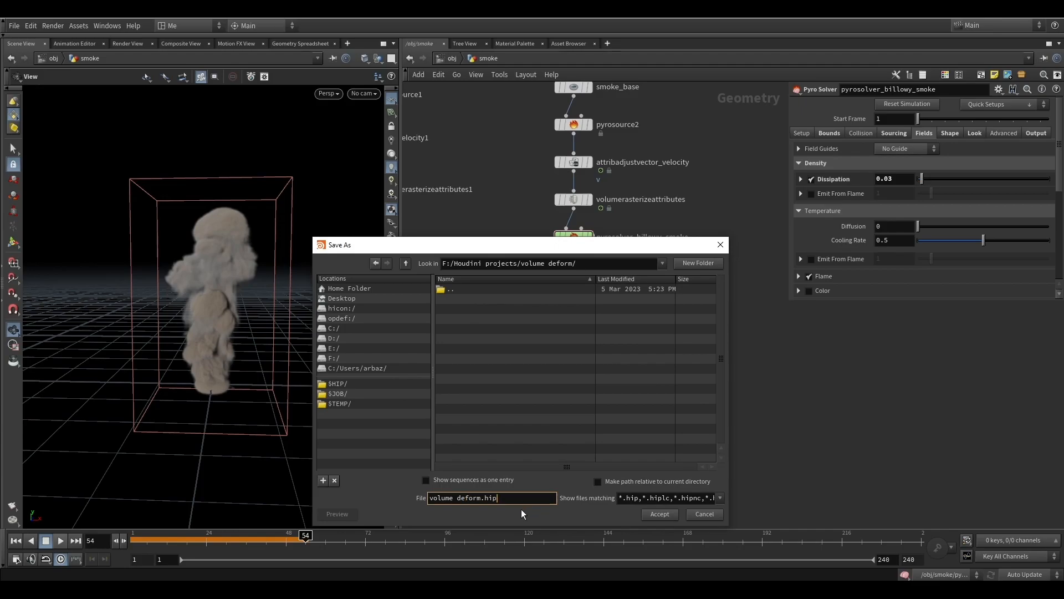
pyautogui.click(654, 513)
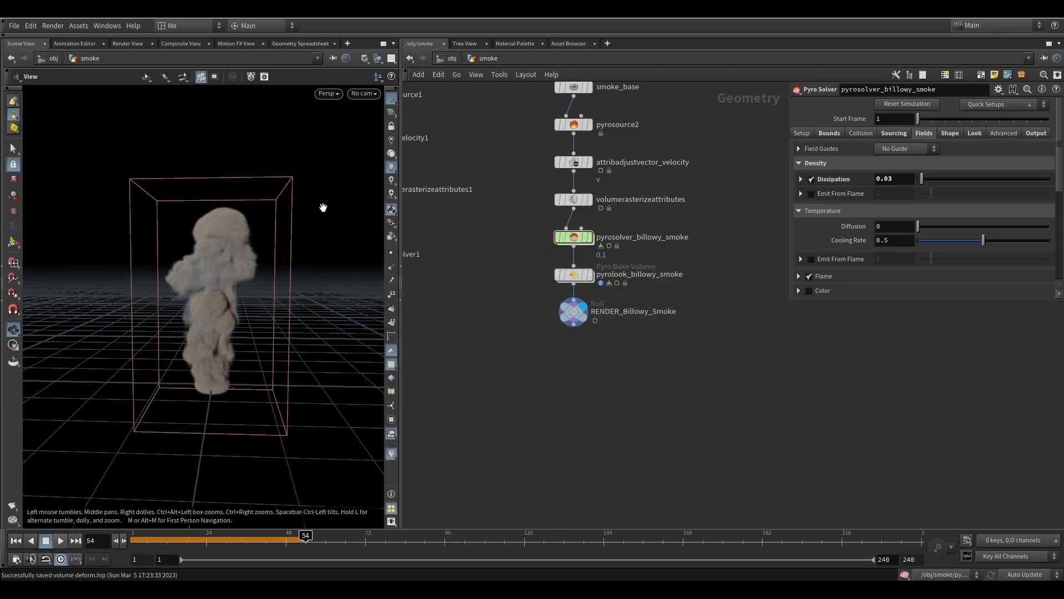
# - Add a File Cache node below RENDER_Billowy_Smoke, connect it to the null's output and display it
pyautogui.click(574, 312)
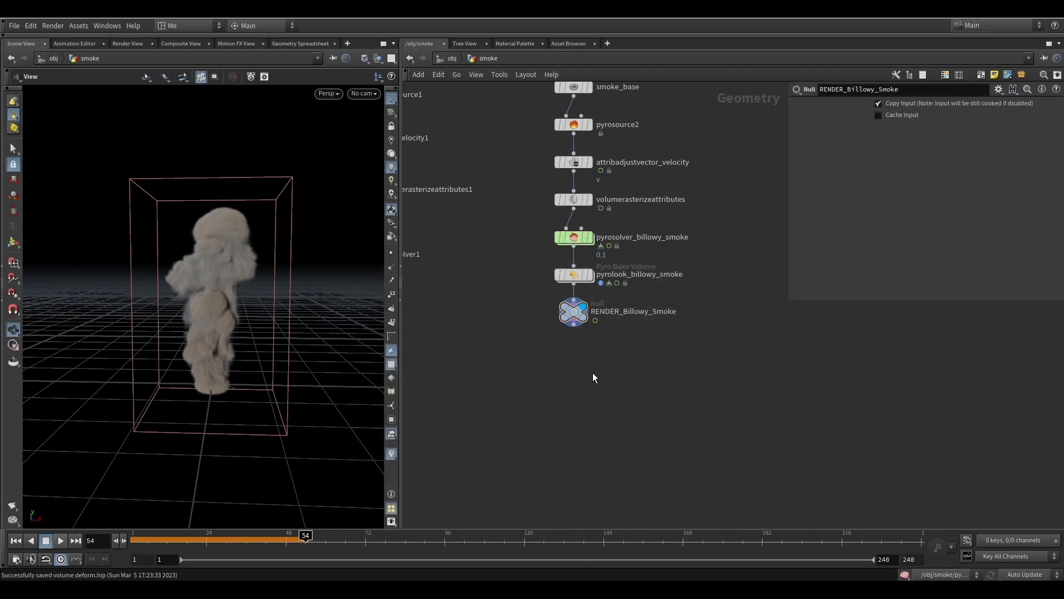
pyautogui.press('Tab')
pyautogui.write('file')
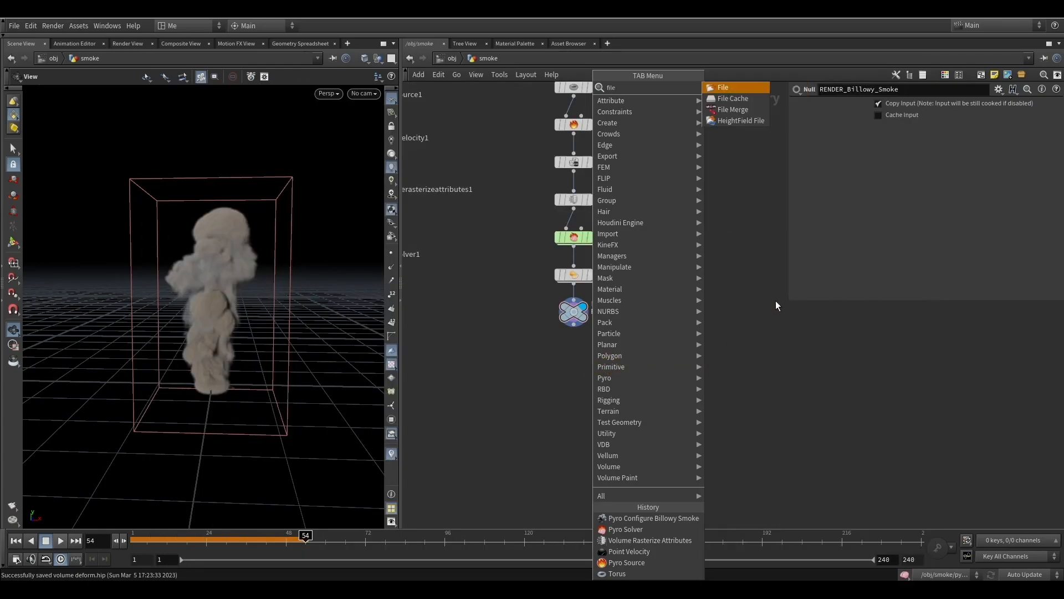
pyautogui.click(733, 98)
pyautogui.click(575, 399)
pyautogui.moveTo(577, 391); pyautogui.dragTo(574, 325)
pyautogui.click(590, 360)
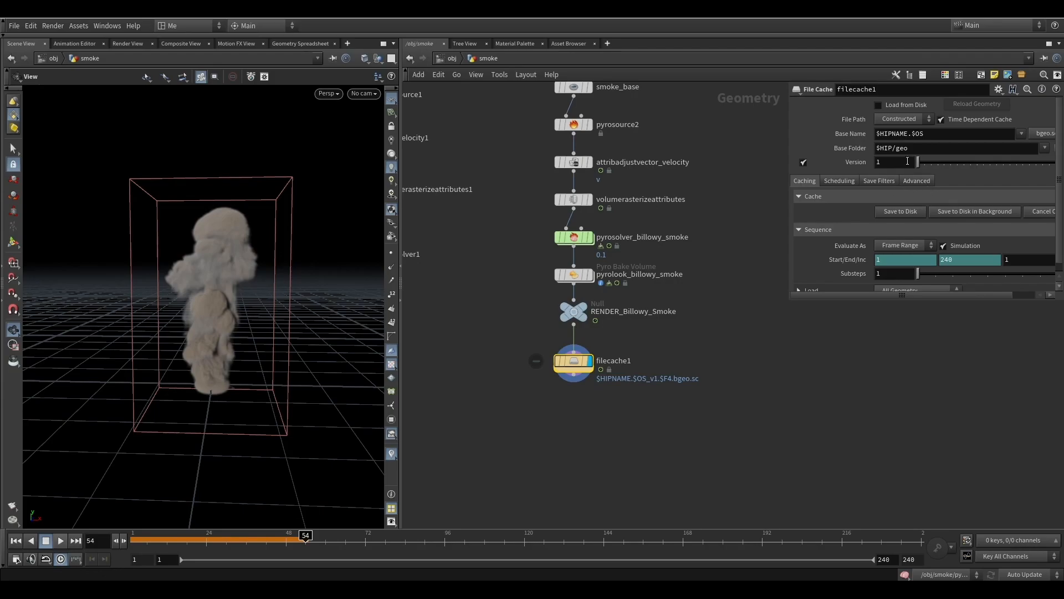
# - Set the File Cache node's Base Name to $OS/$OS
pyautogui.moveTo(910, 133); pyautogui.dragTo(848, 141)
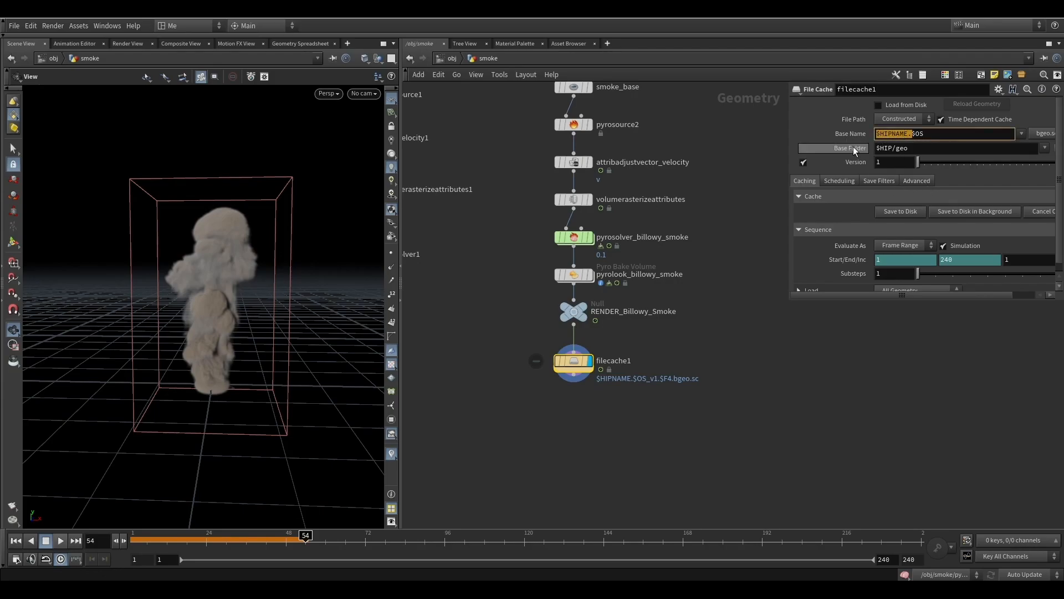
pyautogui.write('OS/')
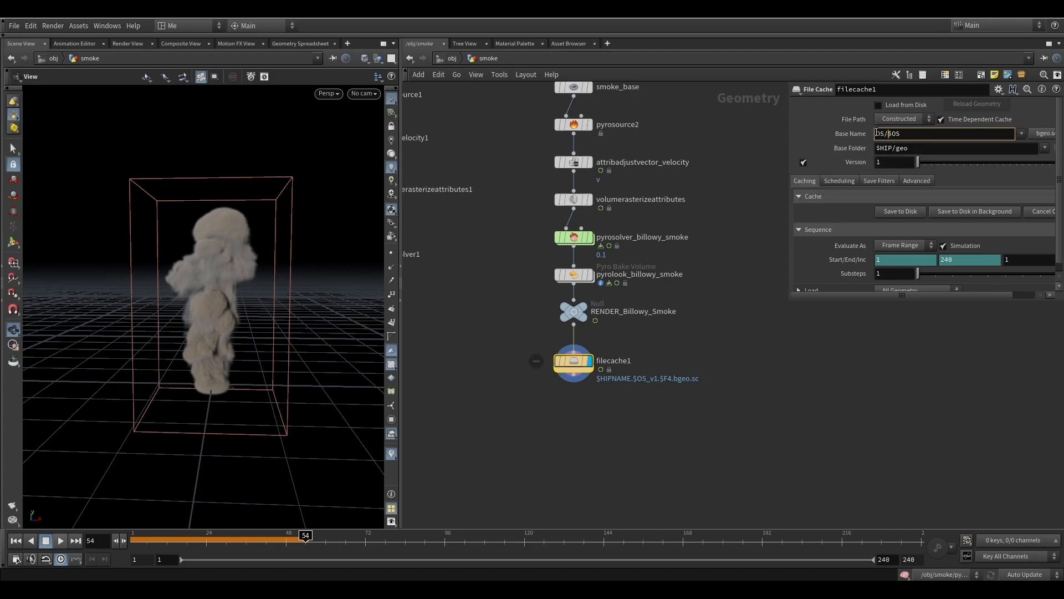
pyautogui.write('$')
pyautogui.click(769, 225)
# - Rename the File Cache node as Smoke
pyautogui.doubleClick(614, 360)
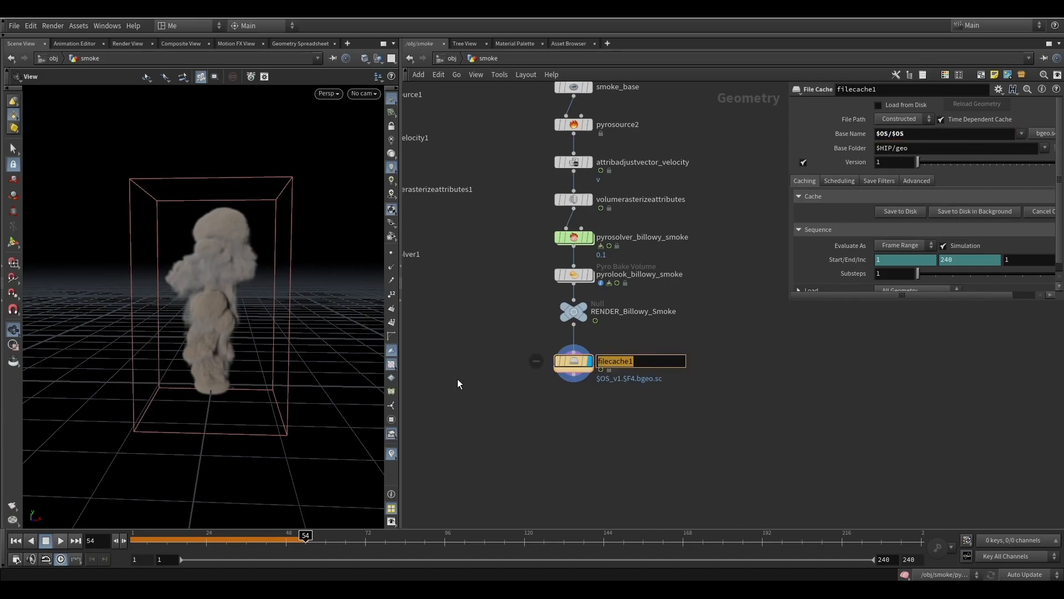
pyautogui.write('Smoke')
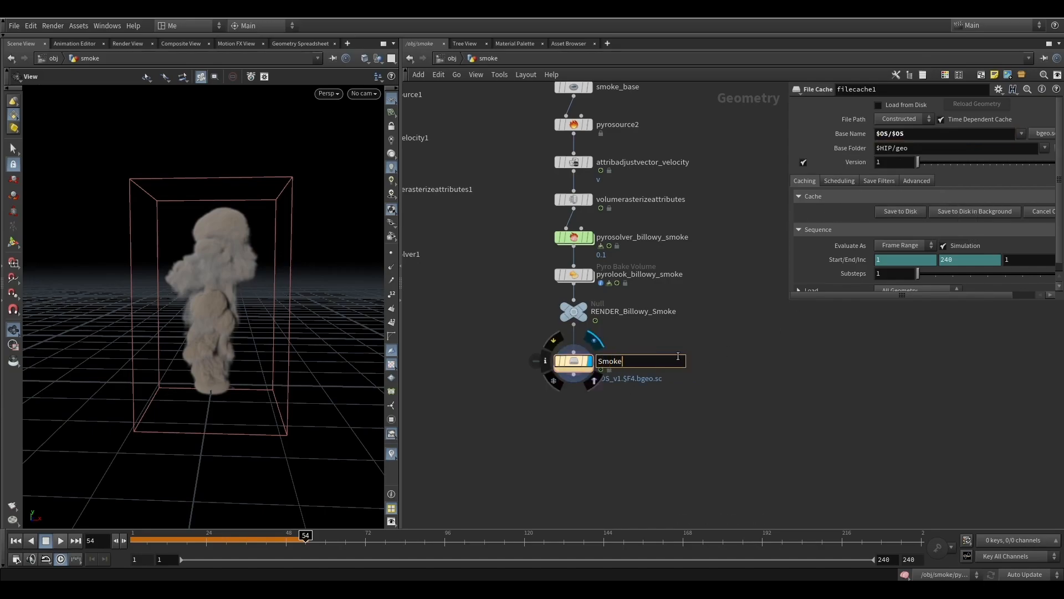
pyautogui.press('Return')
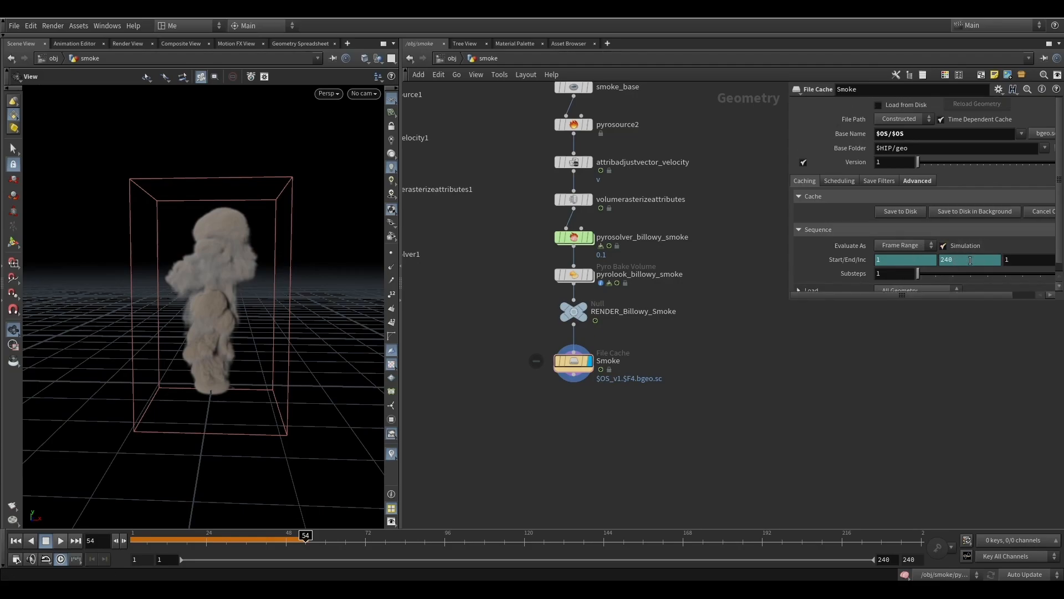
# - Delete the channel on the Smoke cache's end frame and set the end frame to 100
pyautogui.rightClick(962, 260)
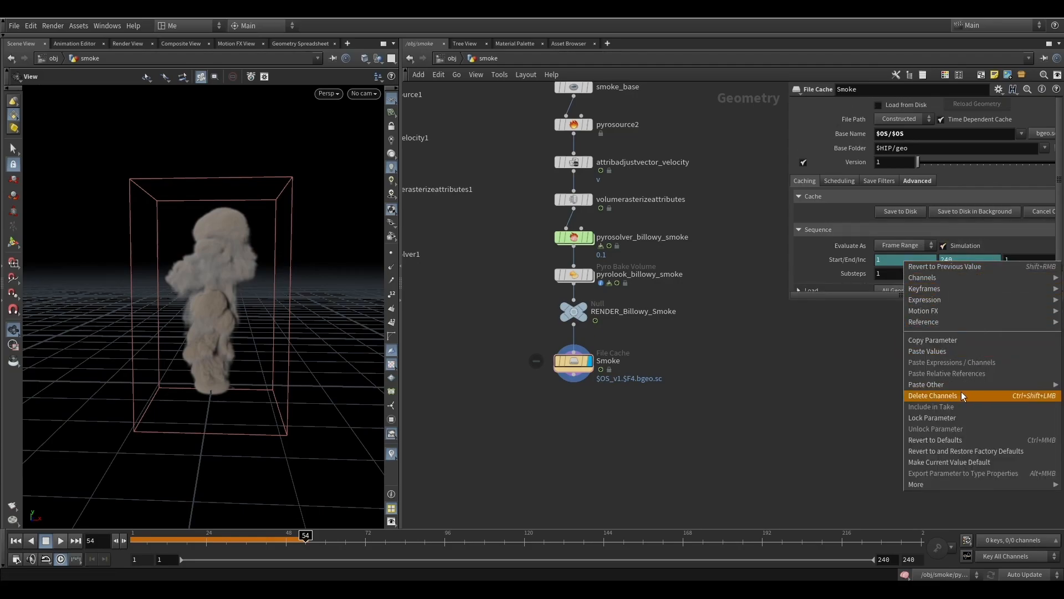
pyautogui.click(974, 392)
pyautogui.write('100')
pyautogui.press('Return')
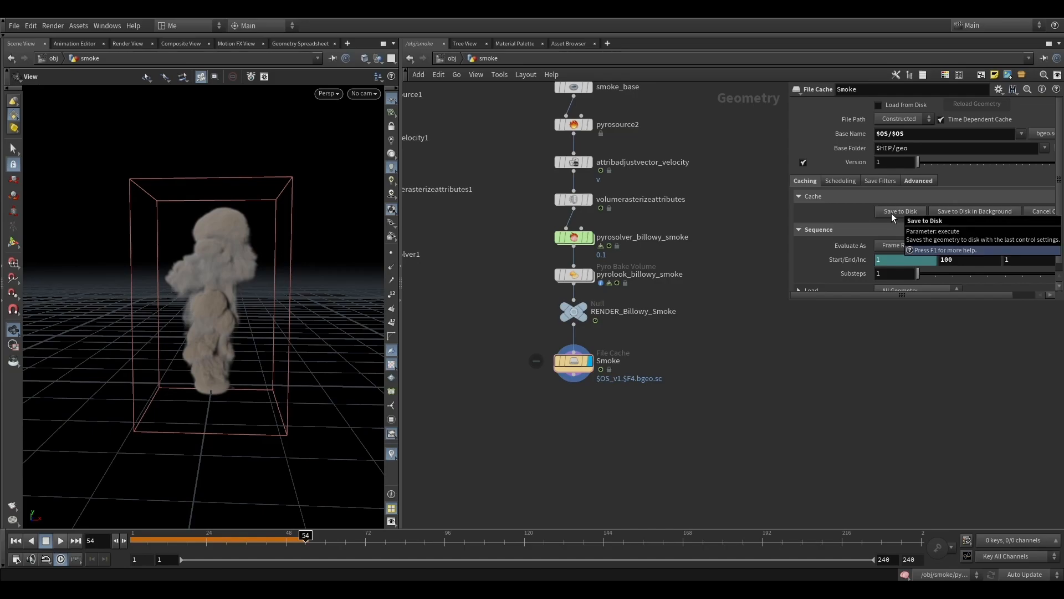
# - Set the Smoke cache's end frame to 120 and save the simulation to disk
pyautogui.click(963, 261)
pyautogui.write('120')
pyautogui.press('Return')
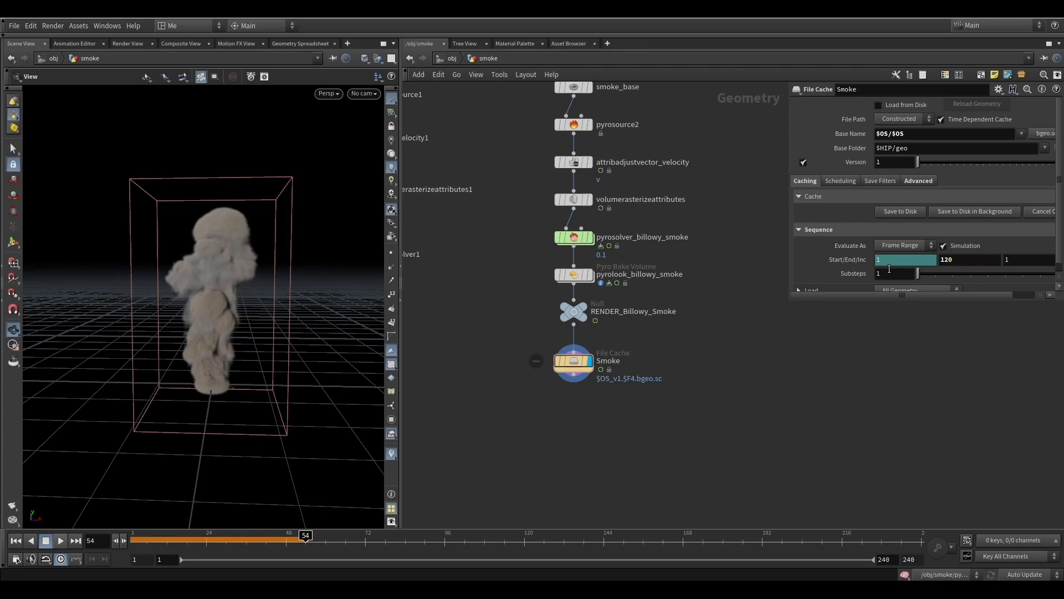
pyautogui.click(898, 212)
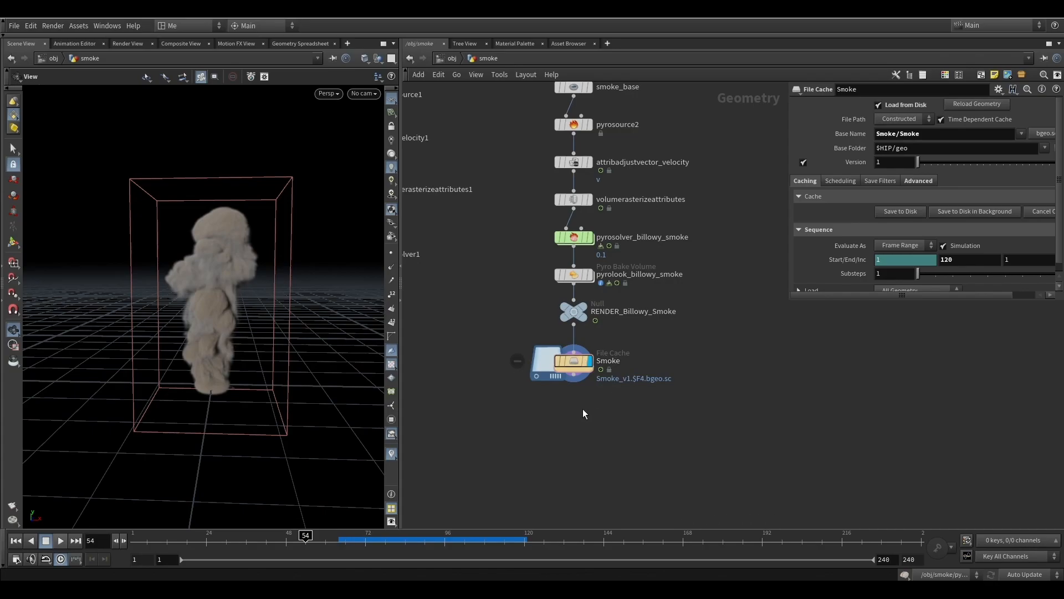
# - Play back the cached smoke and inspect the simulation at frame 120
pyautogui.scroll(-2, 620, 335)
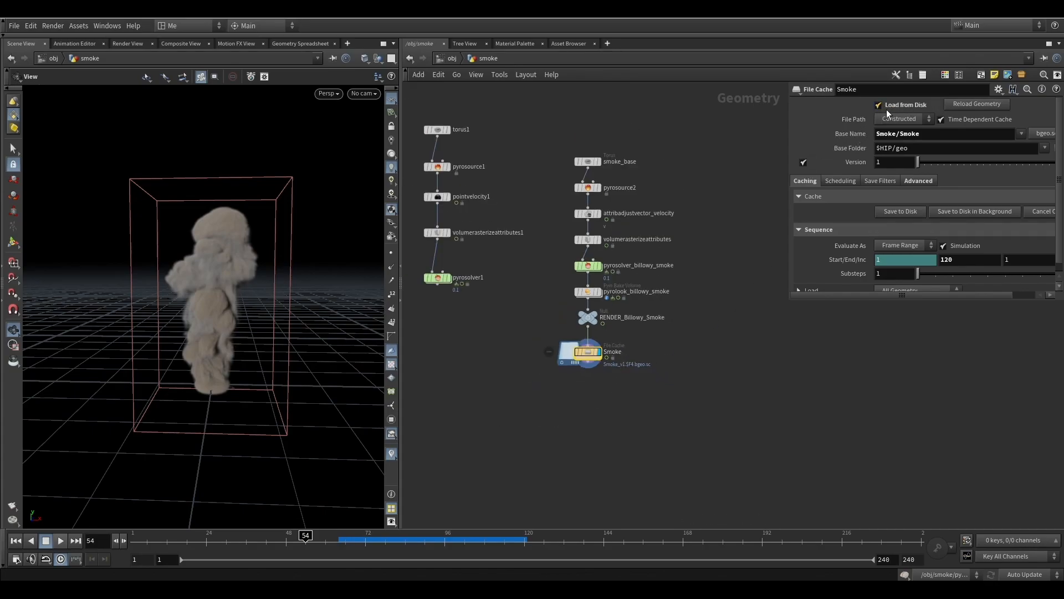
pyautogui.scroll(-1, 707, 339)
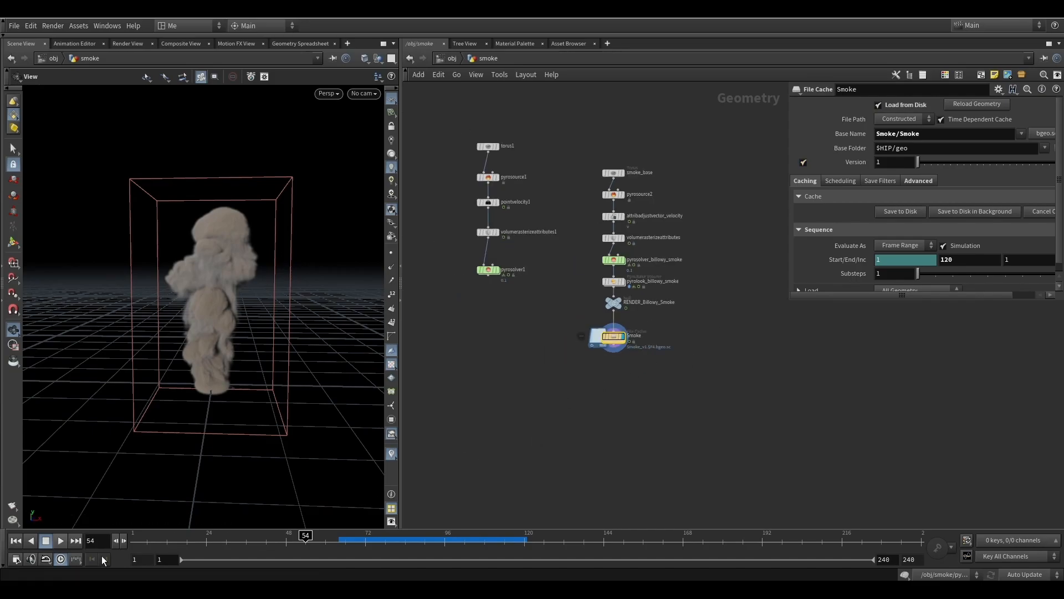
pyautogui.click(62, 541)
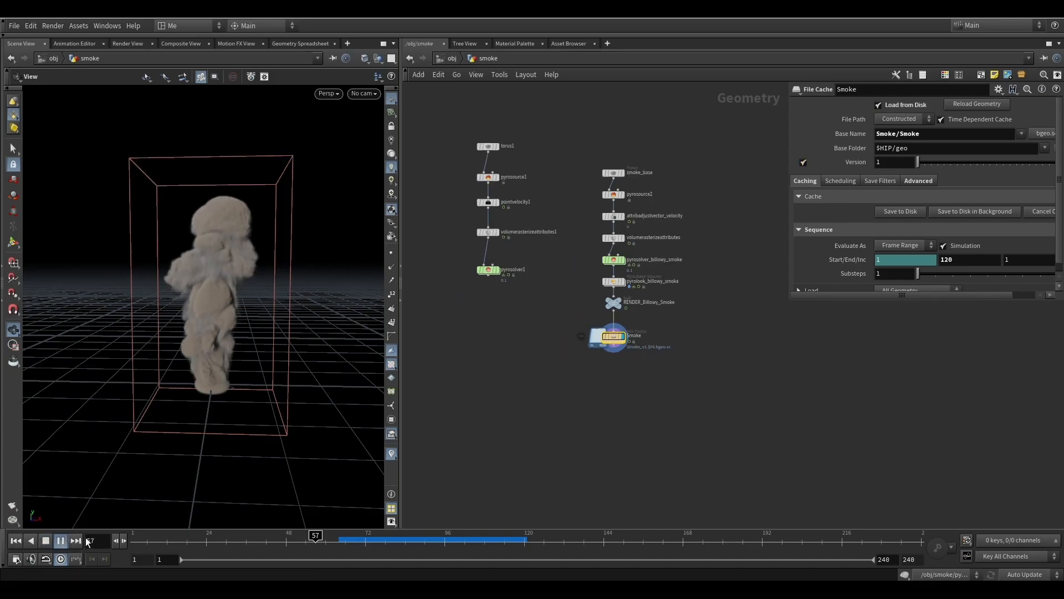
pyautogui.click(442, 541)
pyautogui.moveTo(545, 543); pyautogui.dragTo(524, 540)
pyautogui.scroll(-5, 224, 304)
pyautogui.moveTo(225, 316)
pyautogui.mouseDown()
pyautogui.moveTo(307, 301)
pyautogui.moveTo(382, 316)
pyautogui.moveTo(206, 323)
pyautogui.mouseUp()
pyautogui.scroll(5, 210, 323)
pyautogui.scroll(3, 630, 362)
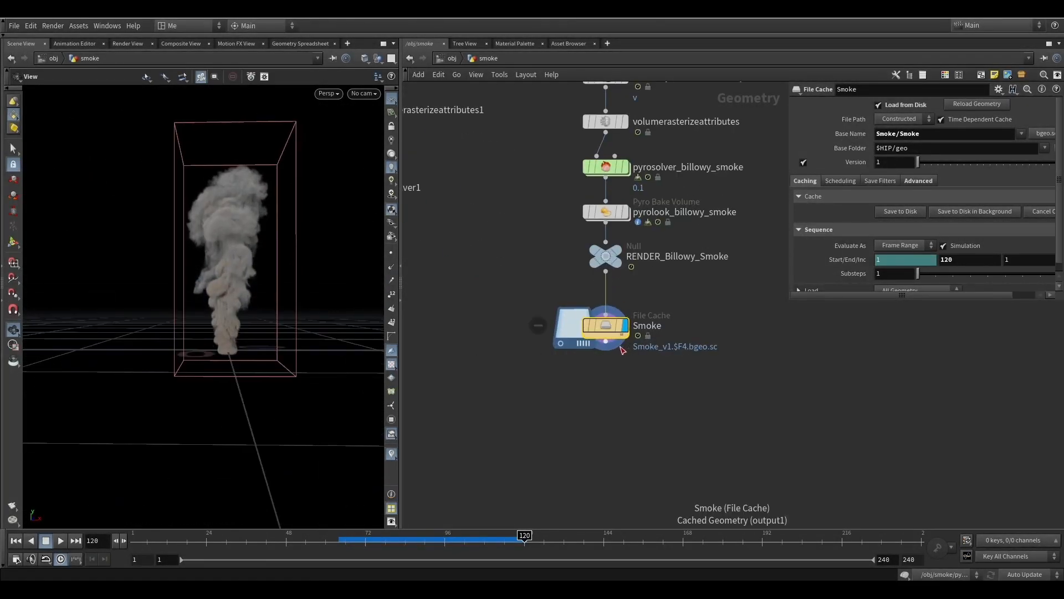
# - Add a Volume Deform node with its Lattice from Volume node below the Smoke file cache
pyautogui.scroll(2, 600, 321)
pyautogui.press('Tab')
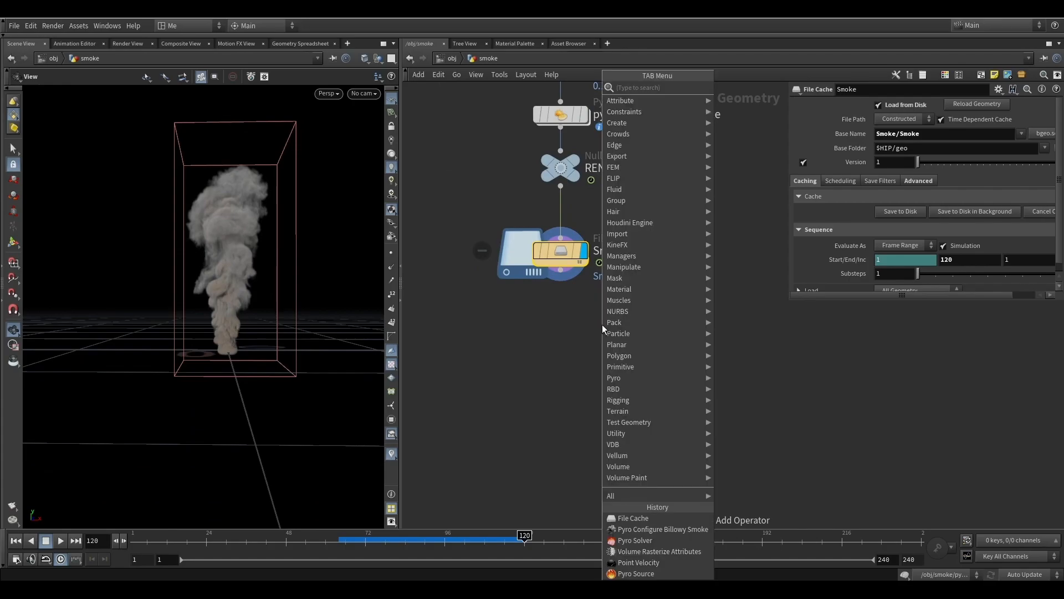
pyautogui.write('vol')
pyautogui.click(764, 165)
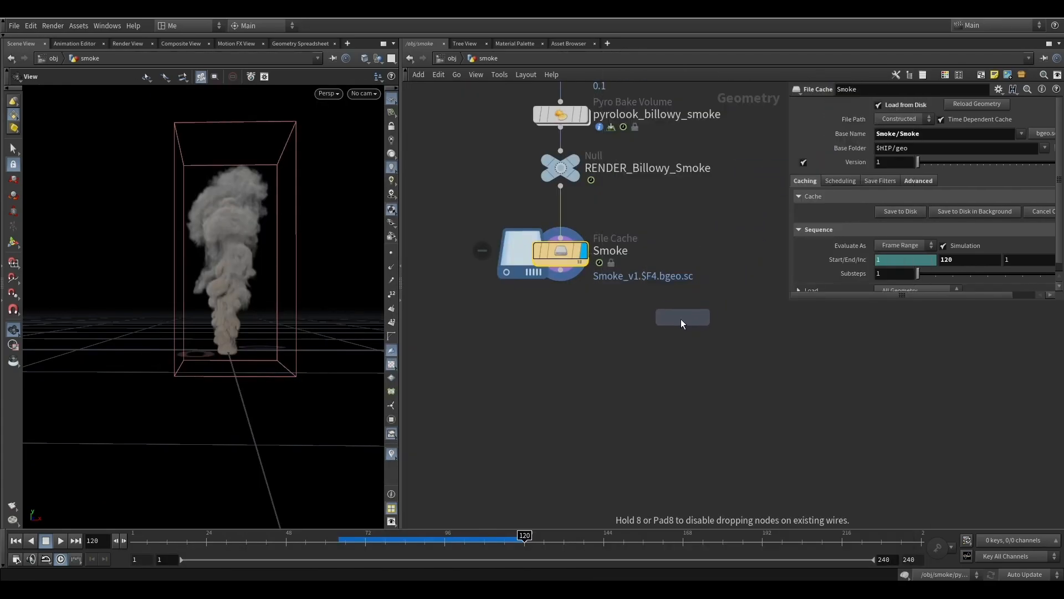
pyautogui.click(677, 411)
pyautogui.moveTo(677, 352); pyautogui.dragTo(570, 395)
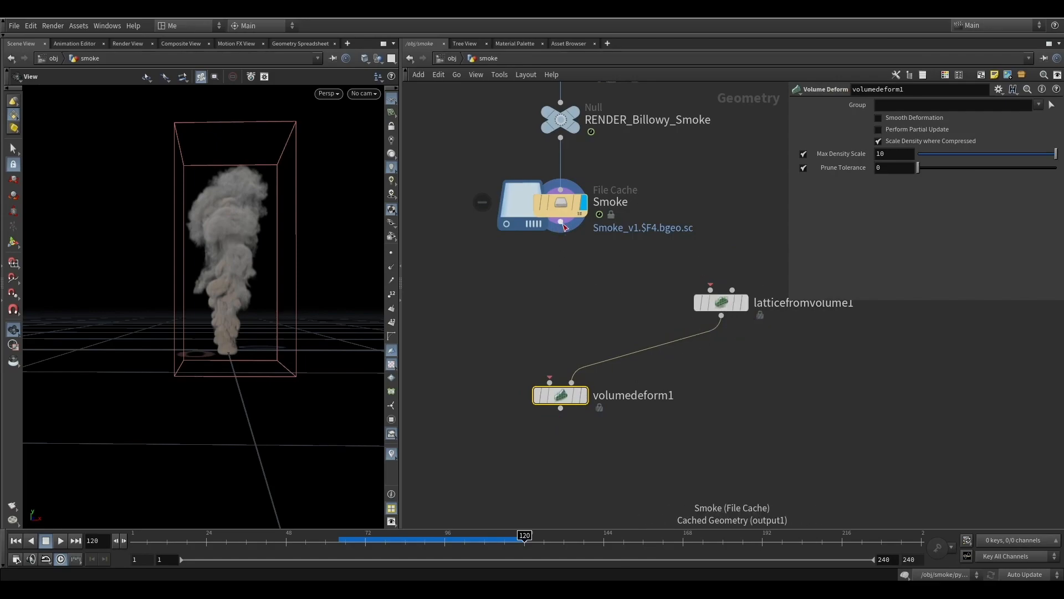
pyautogui.moveTo(564, 398); pyautogui.dragTo(575, 397)
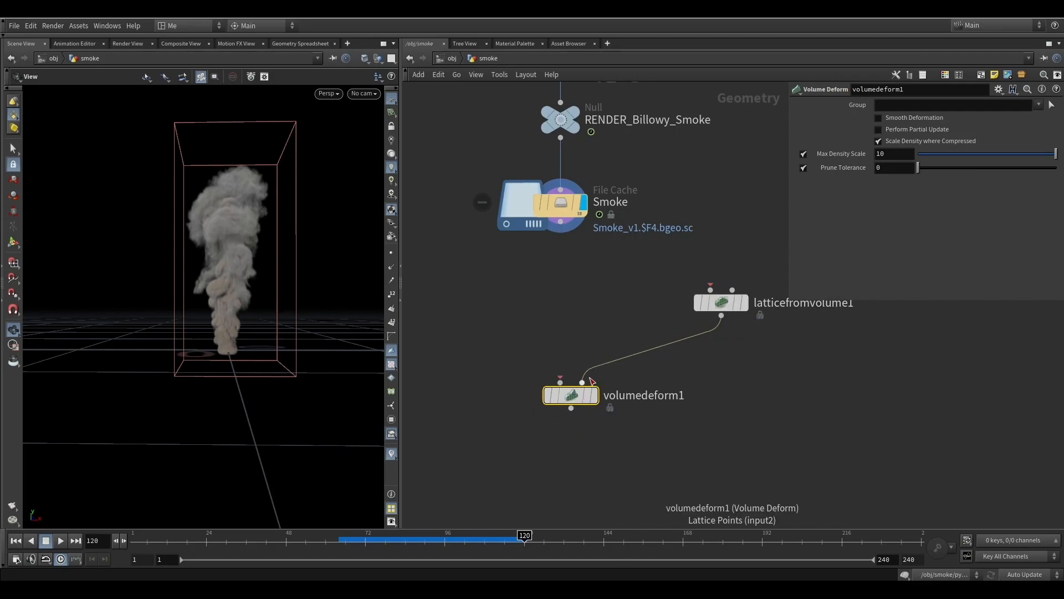
# - Connect the Smoke cache to the Volume Deform's first input and space out the deform and lattice nodes
pyautogui.click(561, 383)
pyautogui.click(560, 222)
pyautogui.moveTo(573, 397)
pyautogui.mouseDown()
pyautogui.moveTo(569, 459)
pyautogui.moveTo(578, 458)
pyautogui.mouseUp()
pyautogui.moveTo(725, 303); pyautogui.dragTo(706, 335)
# - Feed the Smoke cache into the Lattice from Volume node's first input and display its lattice points
pyautogui.moveTo(761, 371); pyautogui.dragTo(636, 282)
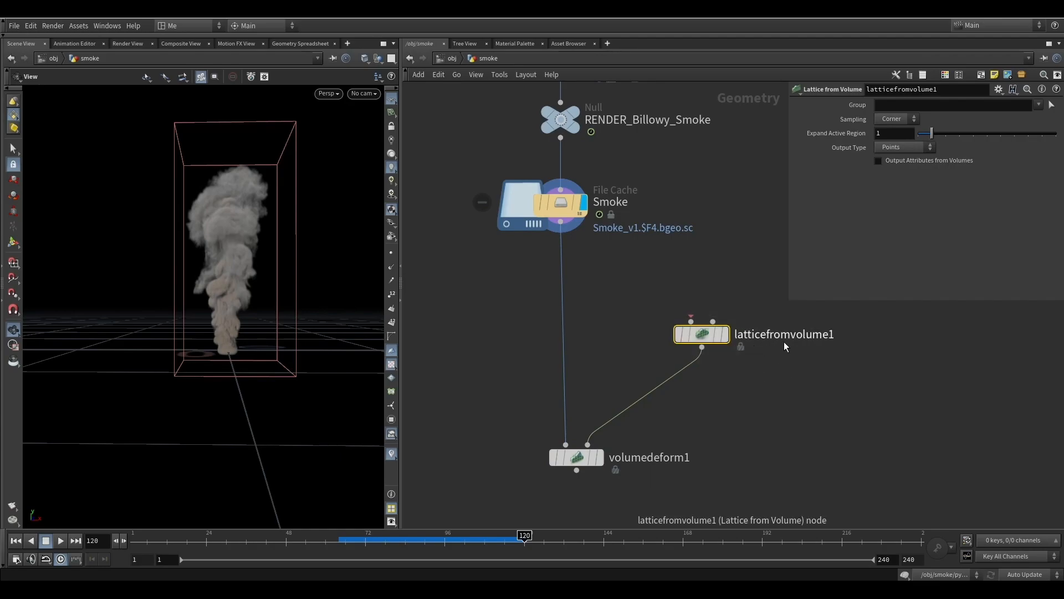
pyautogui.click(597, 226)
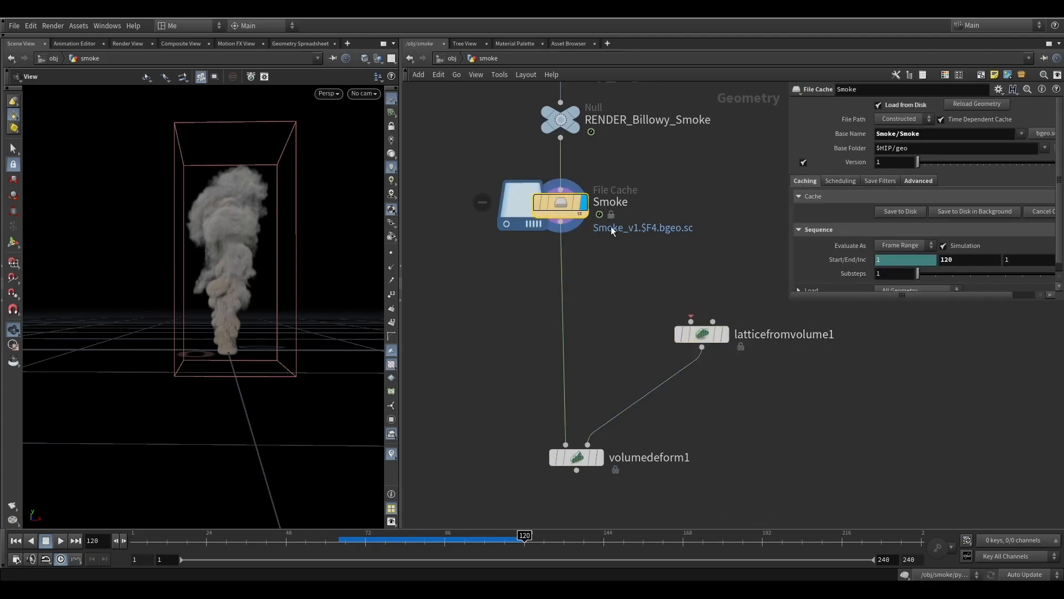
pyautogui.click(706, 339)
pyautogui.click(725, 334)
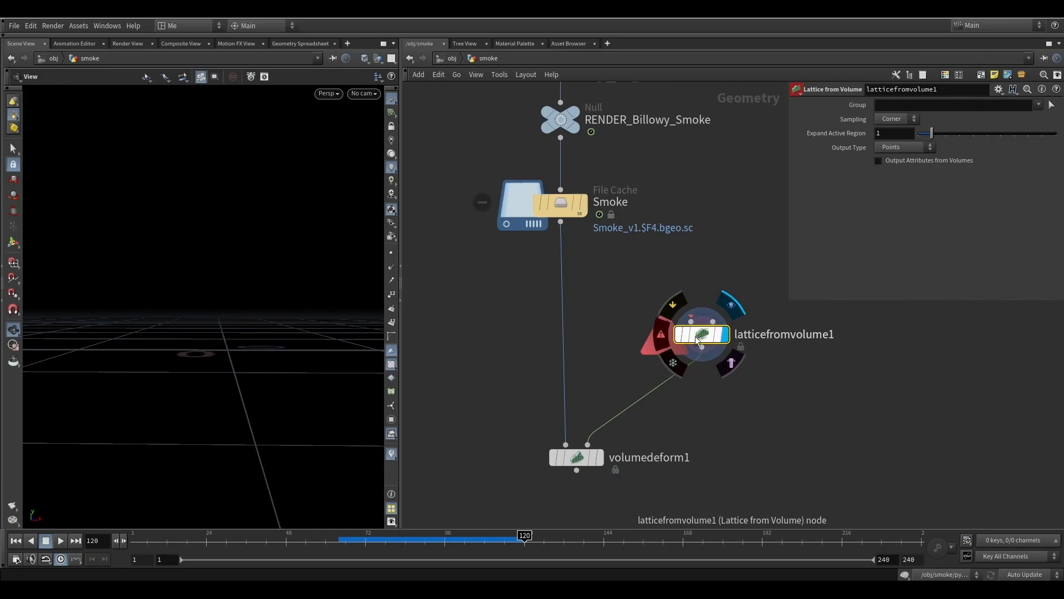
pyautogui.moveTo(561, 222); pyautogui.dragTo(721, 326)
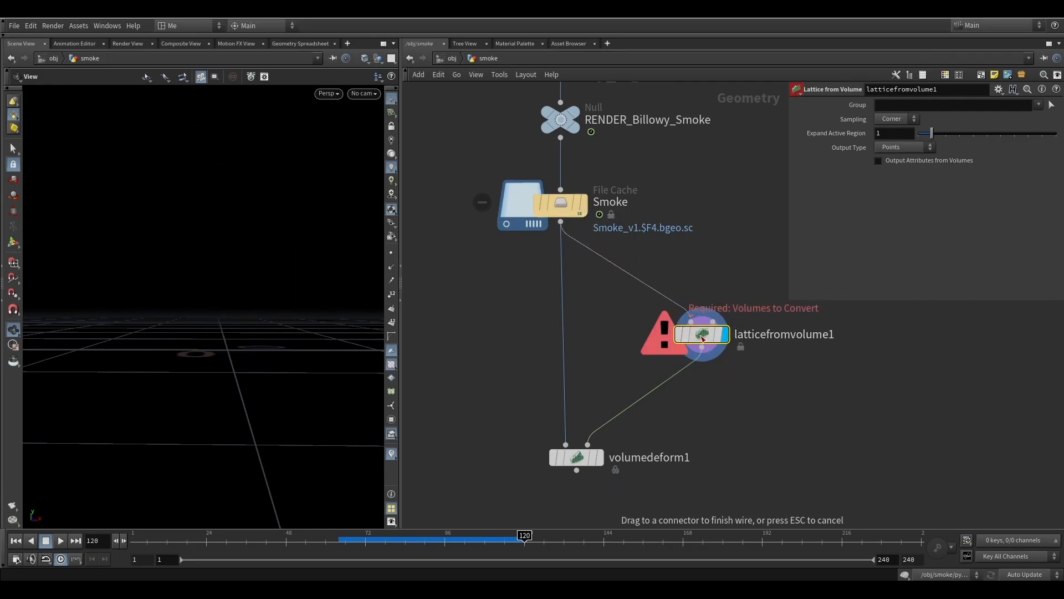
pyautogui.moveTo(231, 253); pyautogui.dragTo(214, 225)
pyautogui.scroll(4, 213, 224)
pyautogui.scroll(-2, 217, 237)
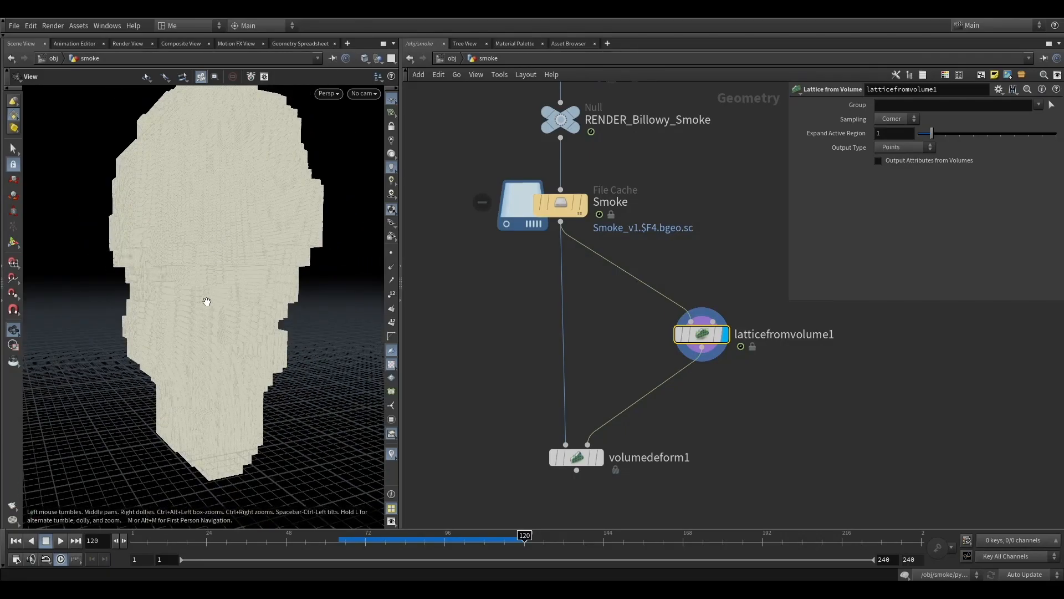
pyautogui.scroll(-2, 207, 303)
pyautogui.moveTo(259, 349); pyautogui.dragTo(294, 348)
# - Insert a Volume Resample node between the Smoke cache and the Lattice from Volume node
pyautogui.press('Tab')
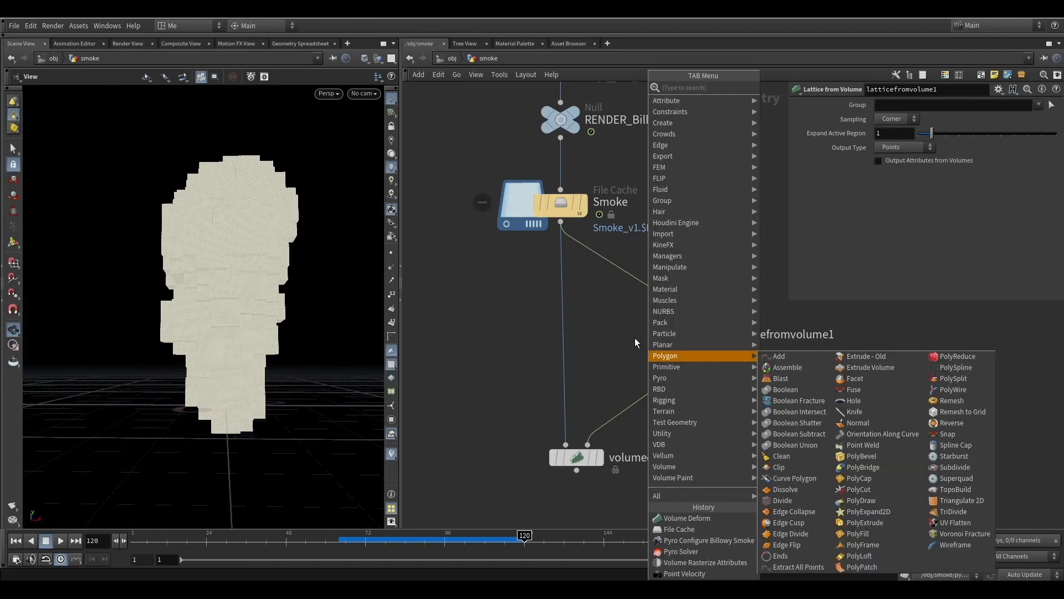
pyautogui.write('volu')
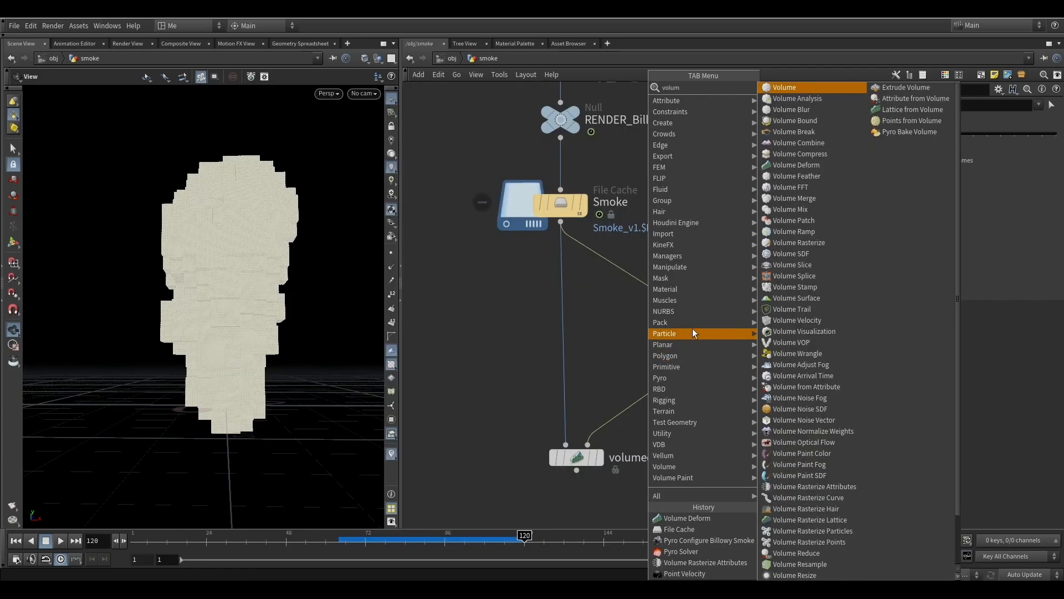
pyautogui.write('me sam')
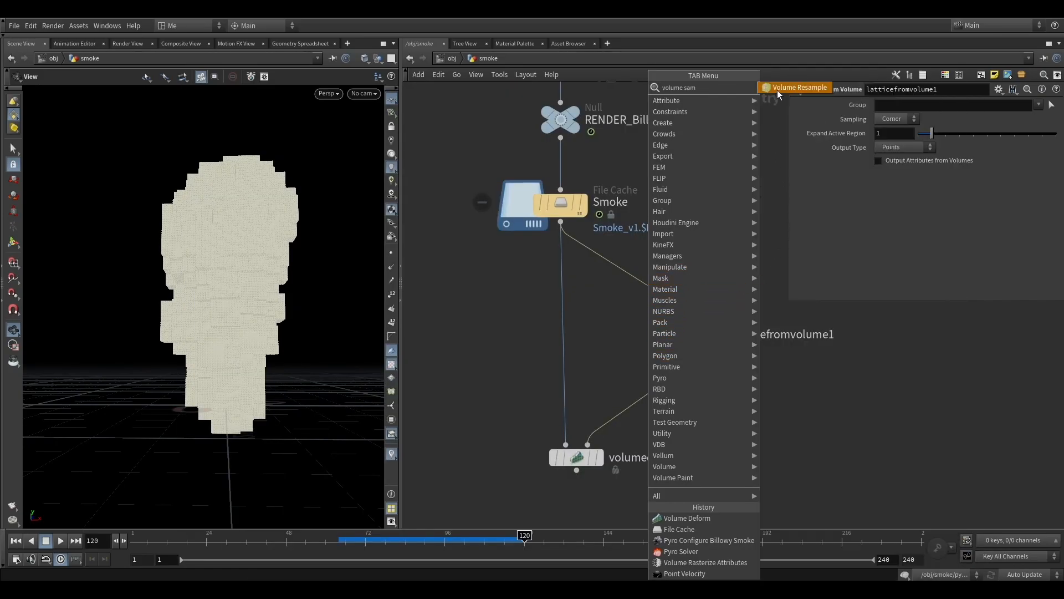
pyautogui.click(777, 90)
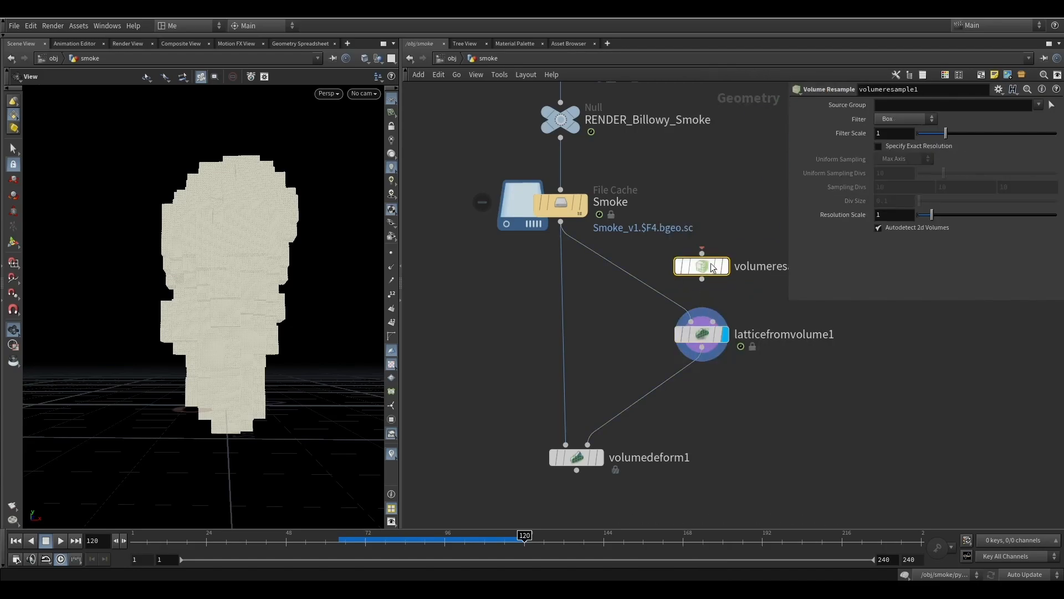
pyautogui.click(630, 280)
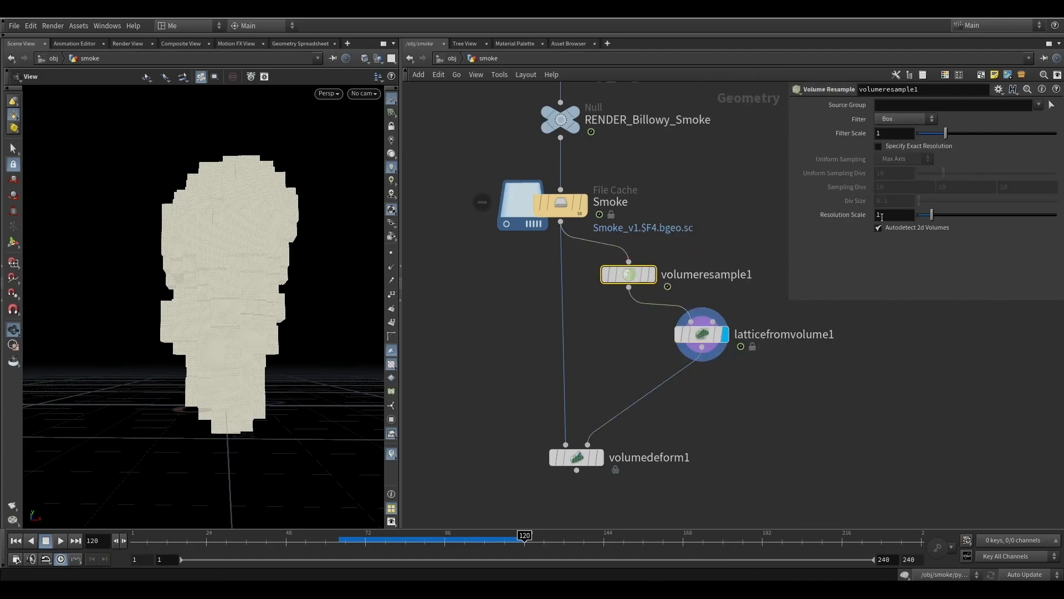
# - Set the Volume Resample's Resolution Scale to 0.1 and inspect the lattice points
pyautogui.click(903, 219)
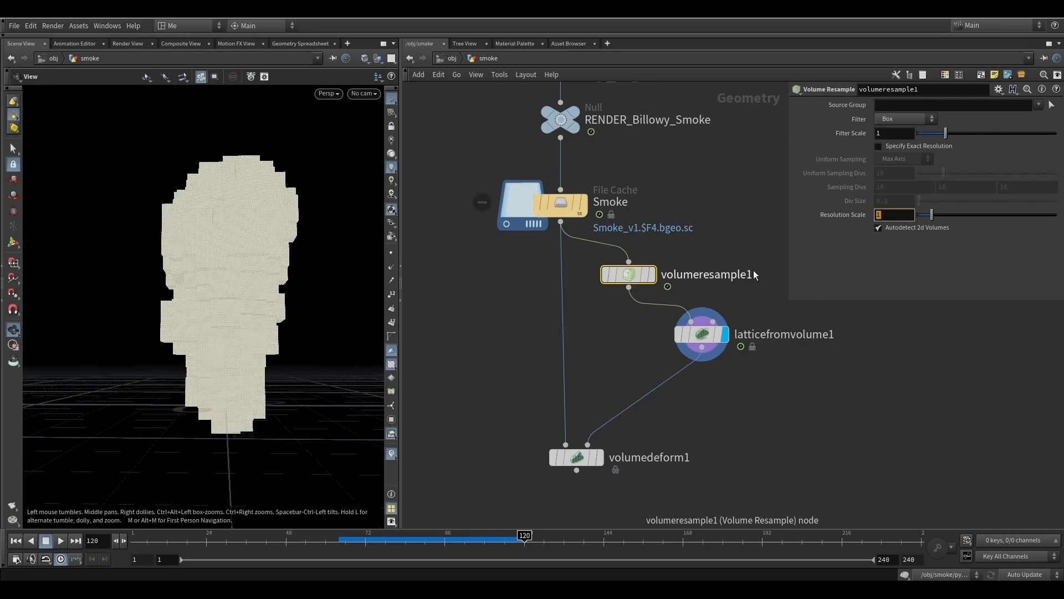
pyautogui.write('0.1')
pyautogui.press('Return')
pyautogui.moveTo(355, 288); pyautogui.dragTo(161, 325)
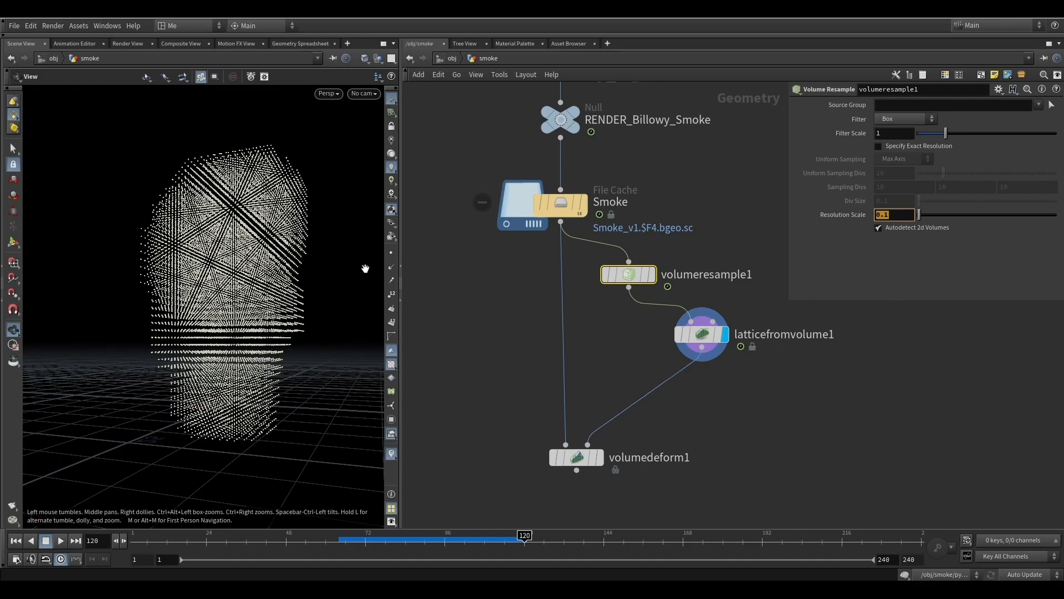
pyautogui.moveTo(270, 310); pyautogui.dragTo(266, 344)
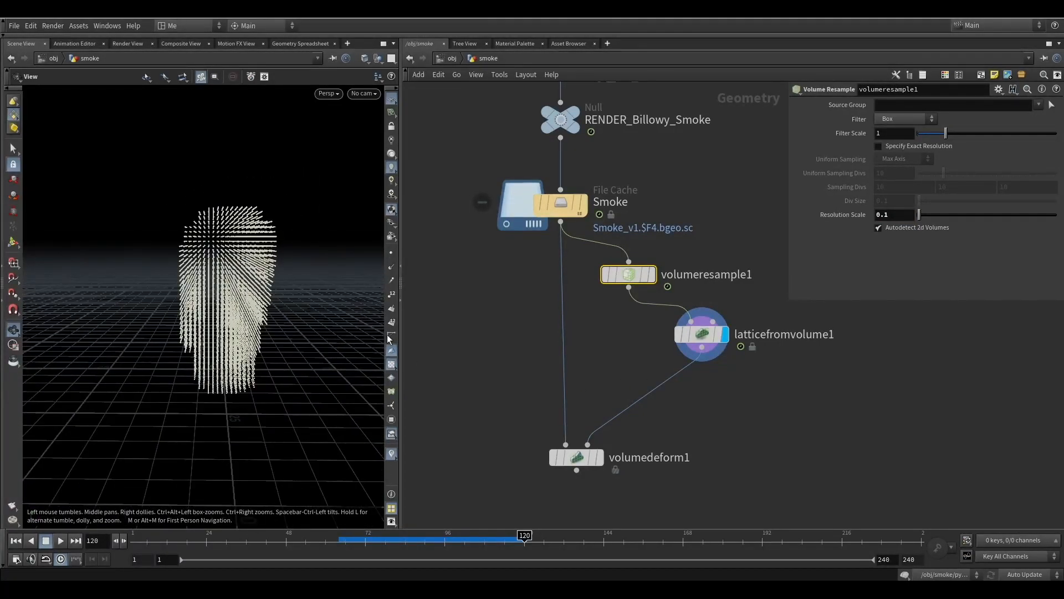
# - Set the Volume Resample's Resolution Scale to 0.3 for a denser point lattice
pyautogui.click(880, 215)
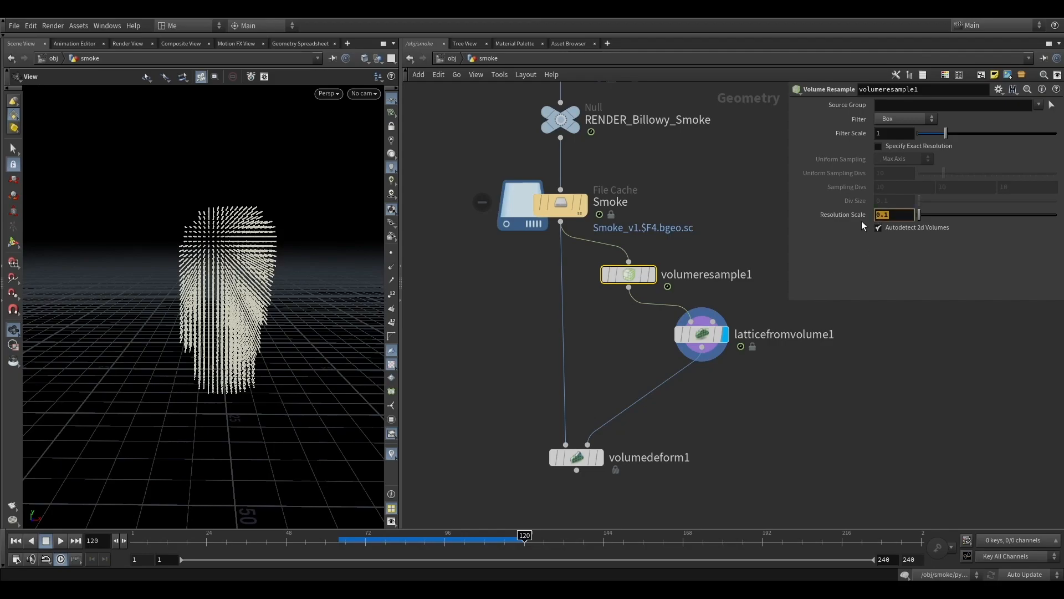
pyautogui.write('0.3')
pyautogui.press('Return')
pyautogui.moveTo(207, 344); pyautogui.dragTo(427, 316)
pyautogui.scroll(5, 240, 302)
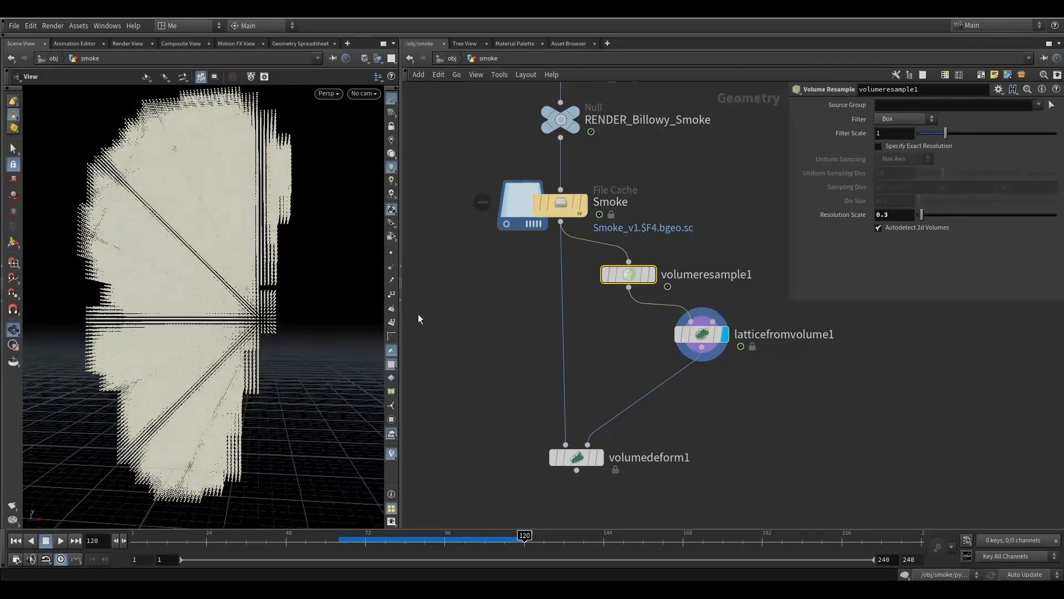
pyautogui.moveTo(604, 281)
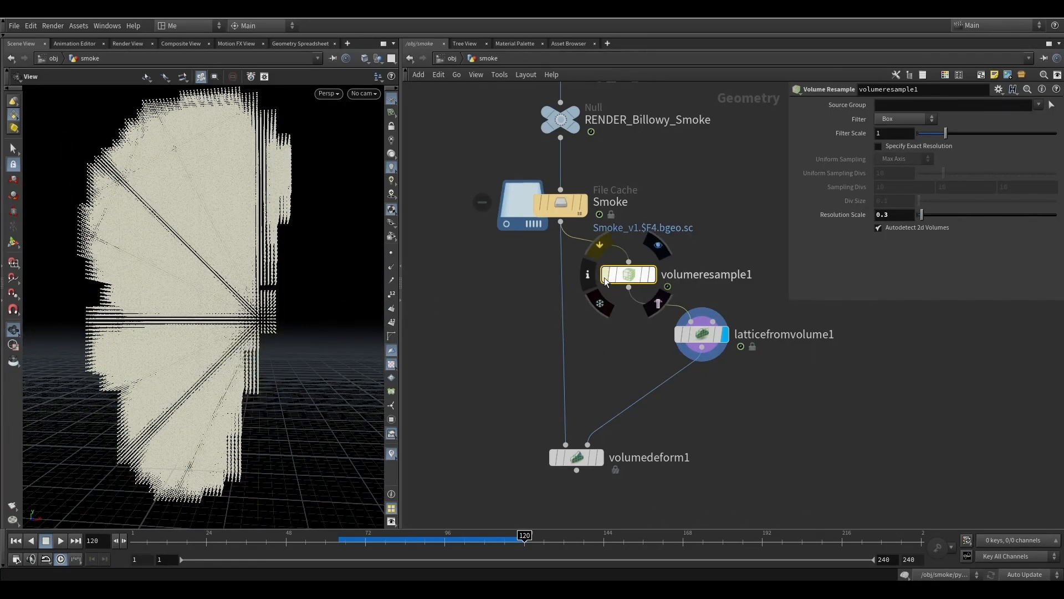
pyautogui.scroll(-2, 721, 272)
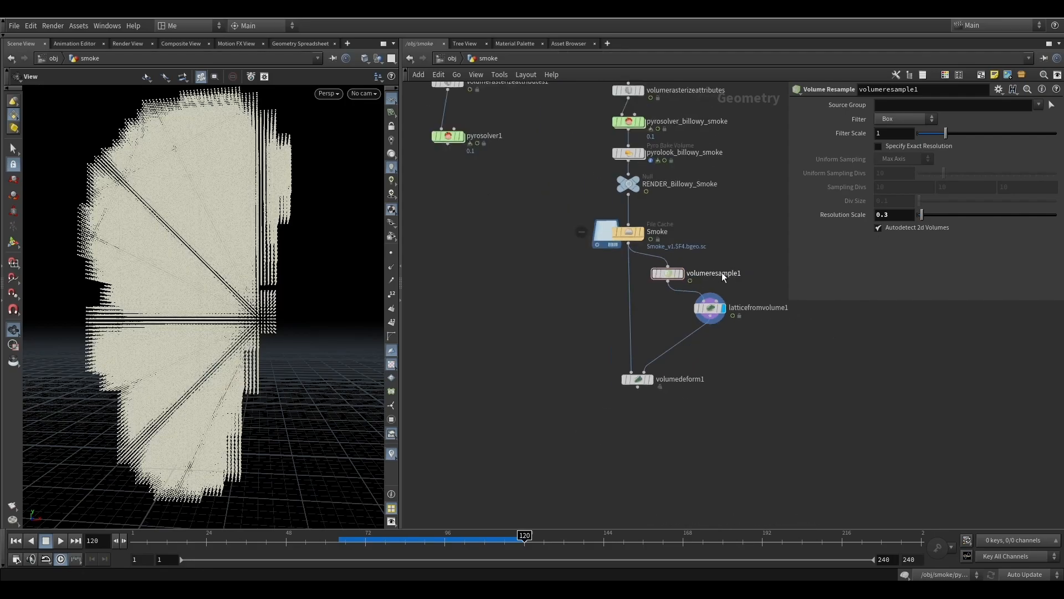
pyautogui.scroll(3, 645, 387)
# - Display the Volume Deform result and check the smoke at frames 90 and 120
pyautogui.moveTo(605, 412); pyautogui.dragTo(605, 441)
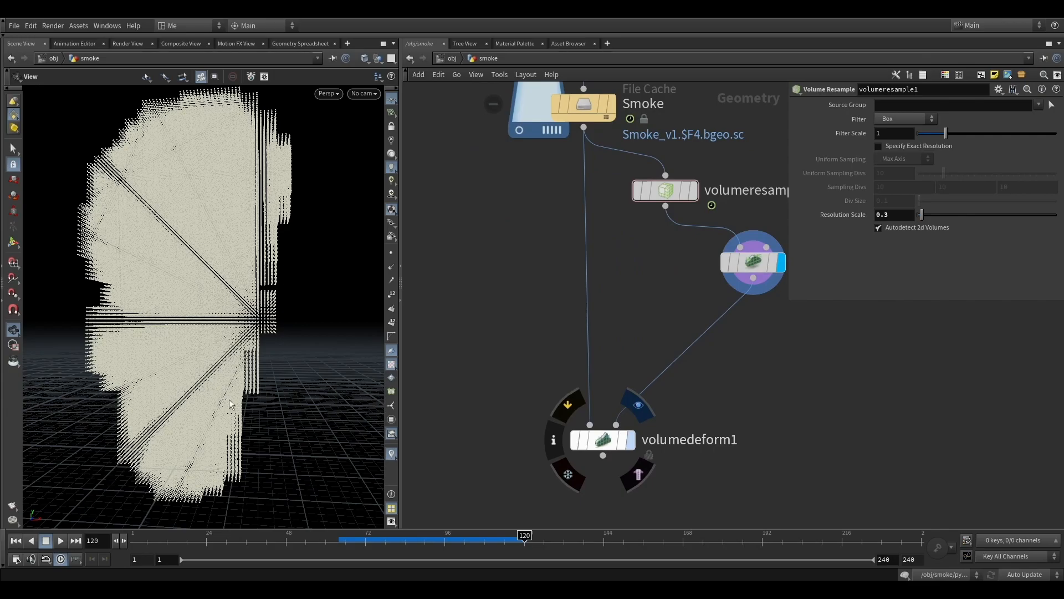
pyautogui.click(630, 443)
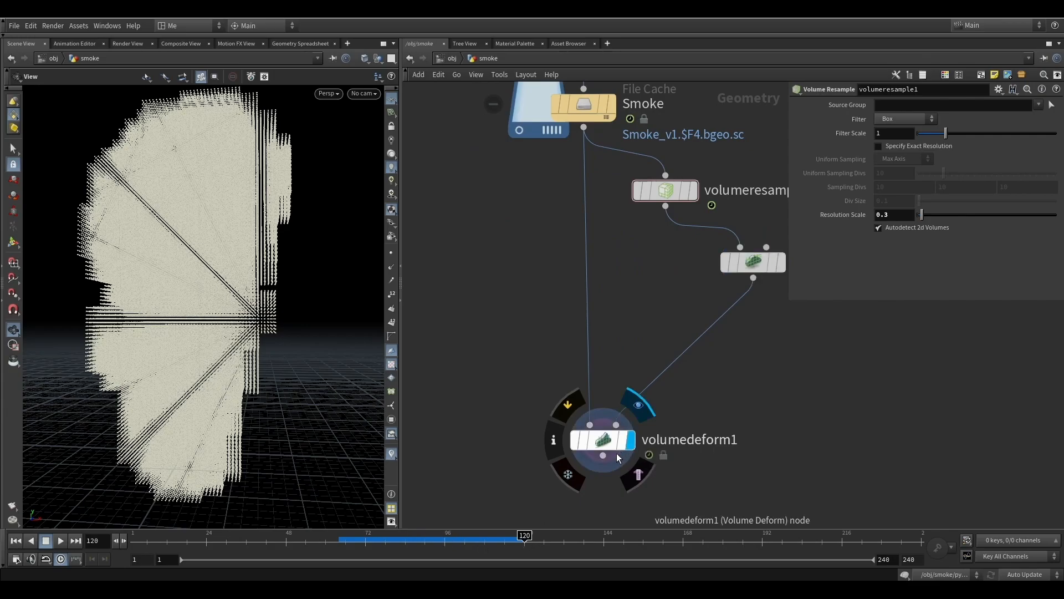
pyautogui.moveTo(210, 365); pyautogui.dragTo(246, 339)
pyautogui.click(425, 541)
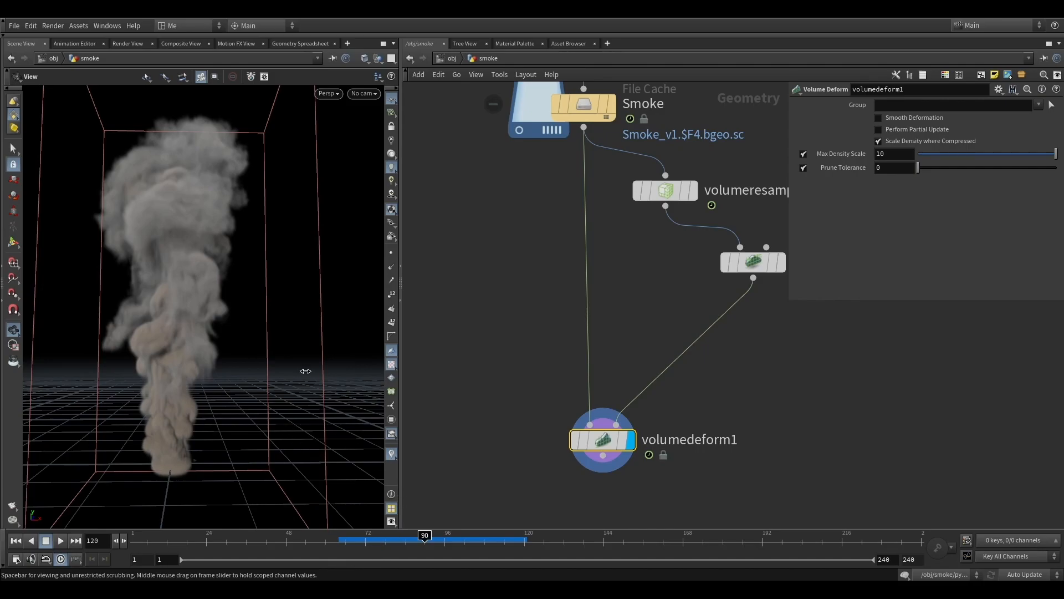
pyautogui.click(524, 542)
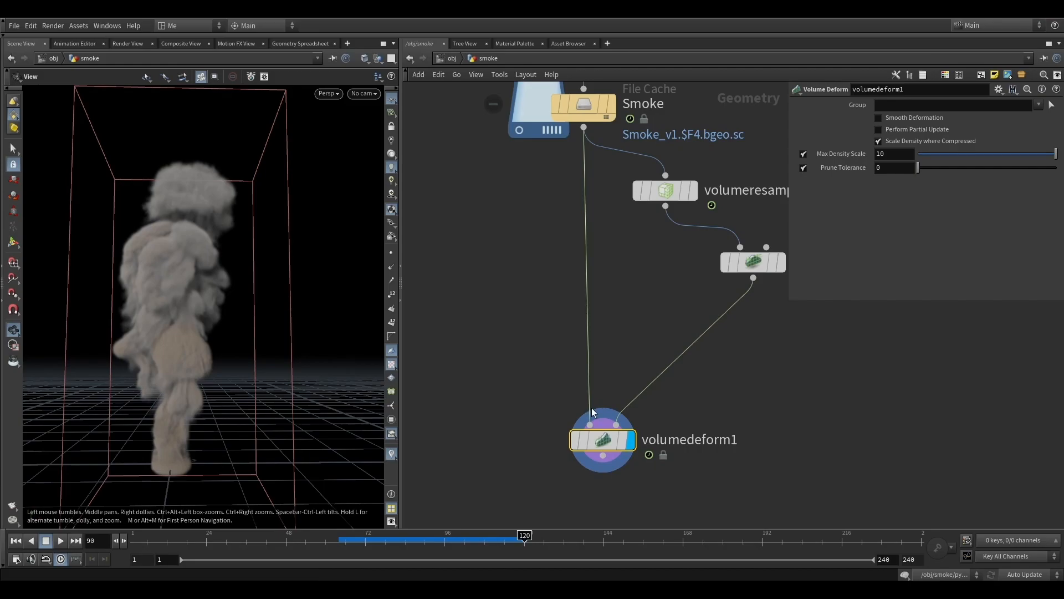
pyautogui.moveTo(211, 332); pyautogui.dragTo(247, 290)
# - Select the Lattice from Volume node and display its points in the viewport
pyautogui.click(801, 408)
pyautogui.scroll(-5, 565, 331)
pyautogui.scroll(5, 645, 333)
pyautogui.click(593, 253)
pyautogui.click(591, 254)
# - Insert a Bend node between Lattice from Volume and Volume Deform and display its output
pyautogui.press('Tab')
pyautogui.write('be')
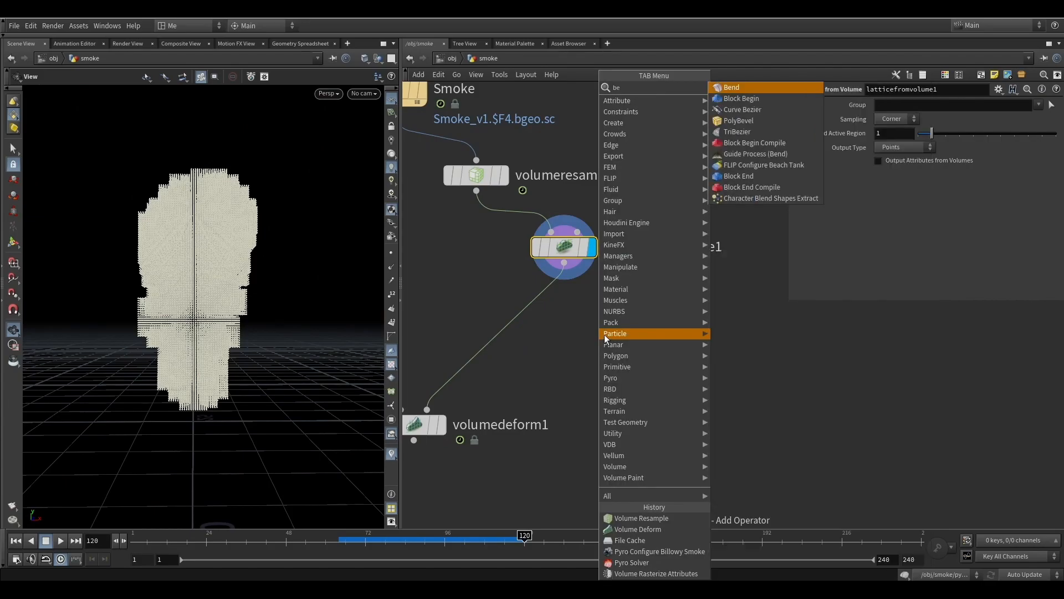
pyautogui.write('nd')
pyautogui.click(749, 89)
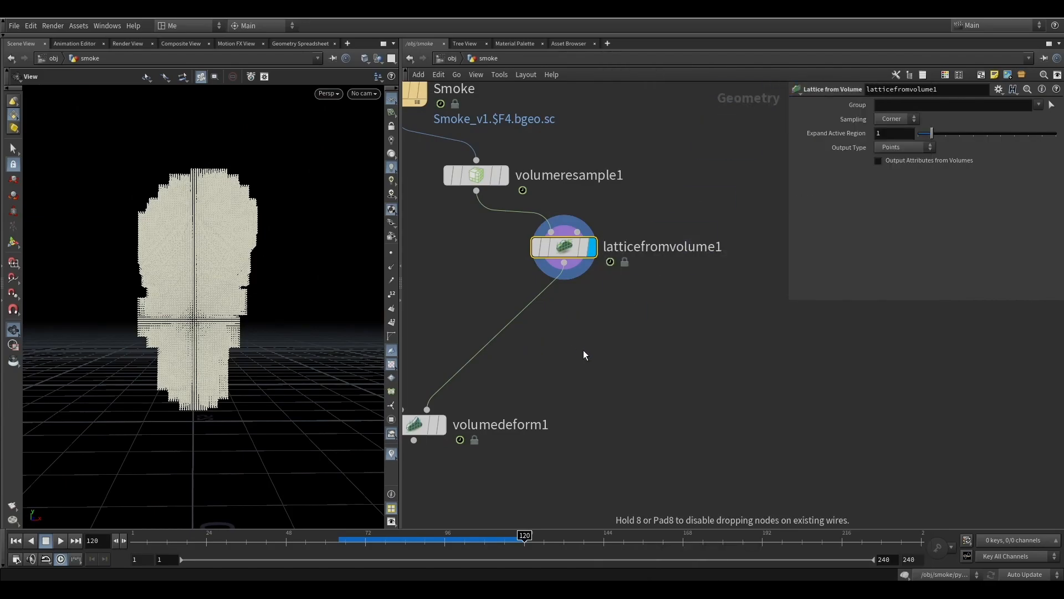
pyautogui.click(575, 365)
pyautogui.moveTo(574, 350); pyautogui.dragTo(504, 328)
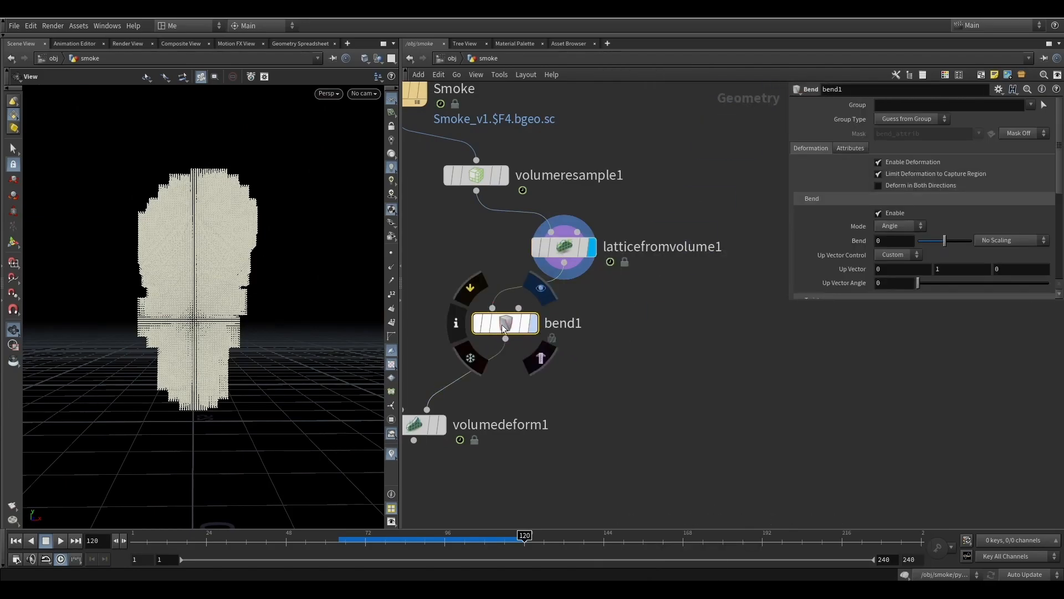
pyautogui.click(535, 324)
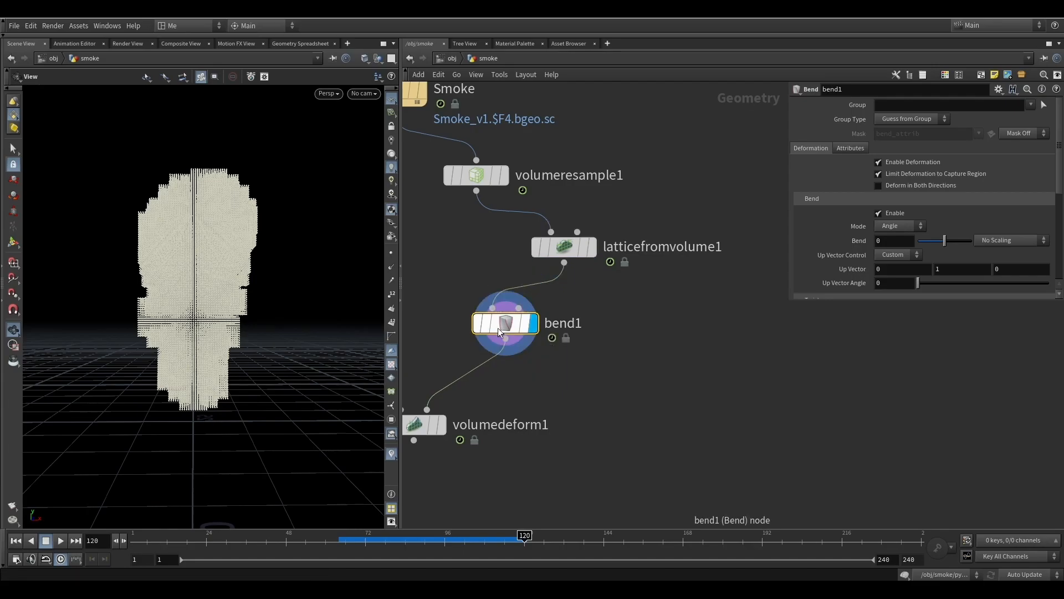
# - Show the Bend node's handles in the viewport and view the lattice points from an angle
pyautogui.moveTo(169, 357); pyautogui.dragTo(209, 355)
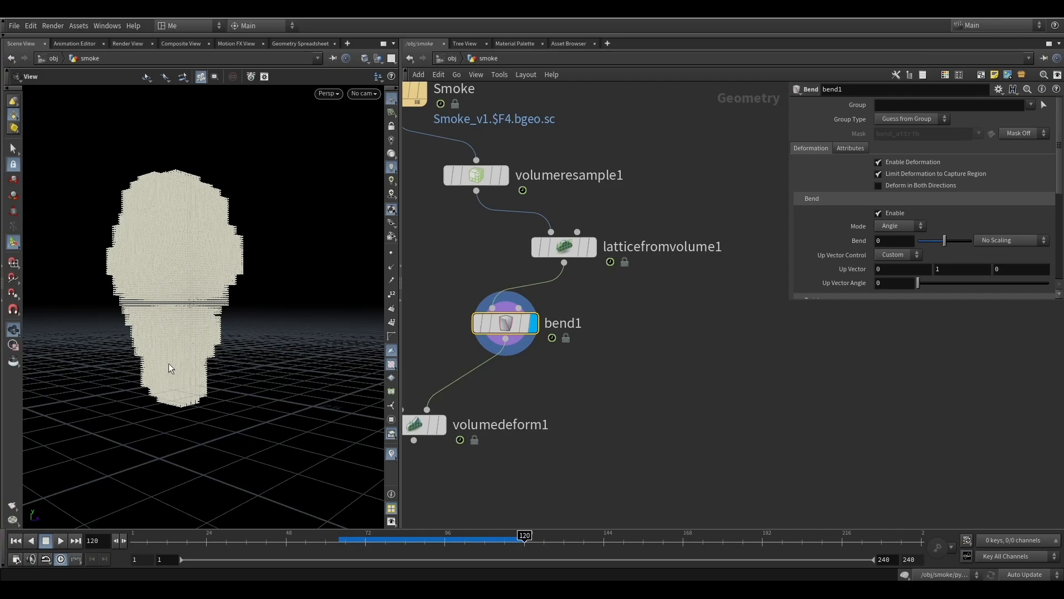
pyautogui.keyDown('alt'); pyautogui.moveTo(176, 360); pyautogui.dragTo(156, 373); pyautogui.keyUp('alt')
pyautogui.click(970, 273)
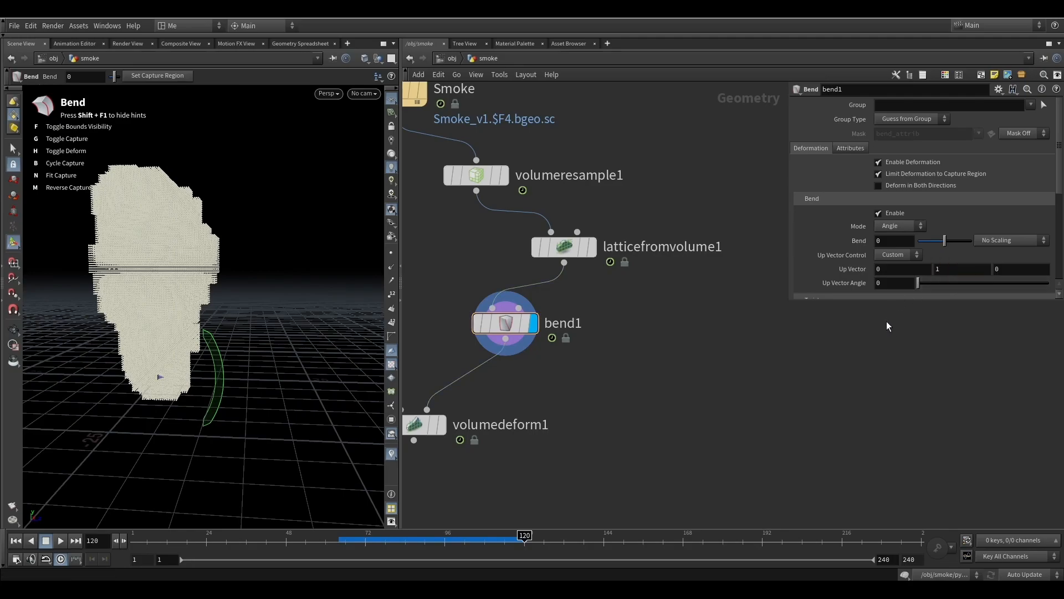
# - Set the Bend node's capture direction to 0, 1, 0 so the capture region points upward
pyautogui.scroll(-5, 836, 228)
pyautogui.click(955, 258)
pyautogui.click(1005, 258)
pyautogui.press('Return')
pyautogui.moveTo(948, 259); pyautogui.dragTo(1049, 271)
pyautogui.write('1')
pyautogui.press('Return')
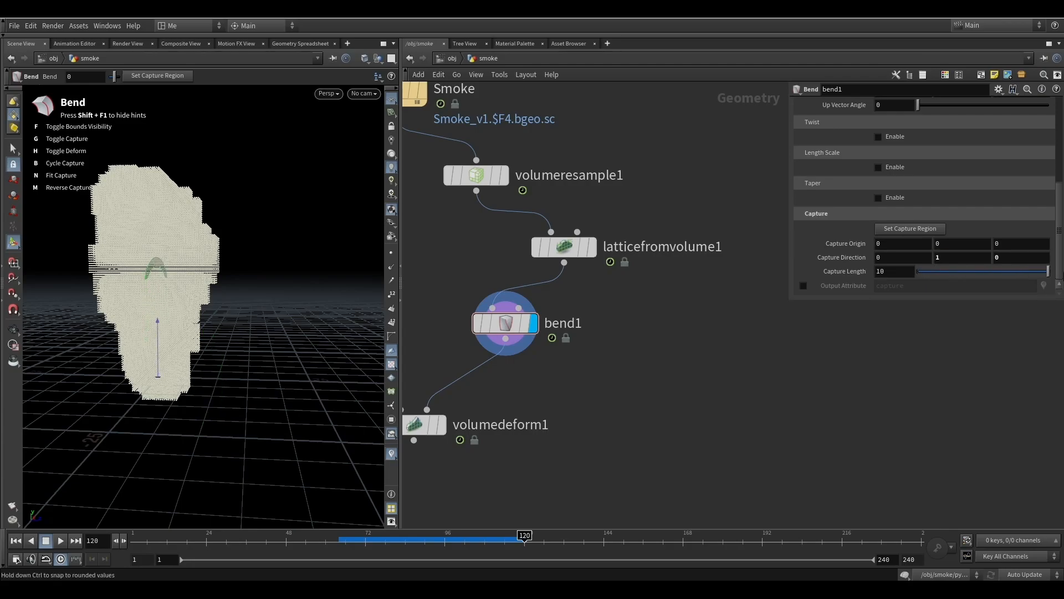
# - Lengthen the Bend capture region to cover the full height of the lattice, ending at a capture length of 35
pyautogui.doubleClick(893, 269)
pyautogui.write('20')
pyautogui.press('Return')
pyautogui.doubleClick(893, 270)
pyautogui.write('30')
pyautogui.press('Return')
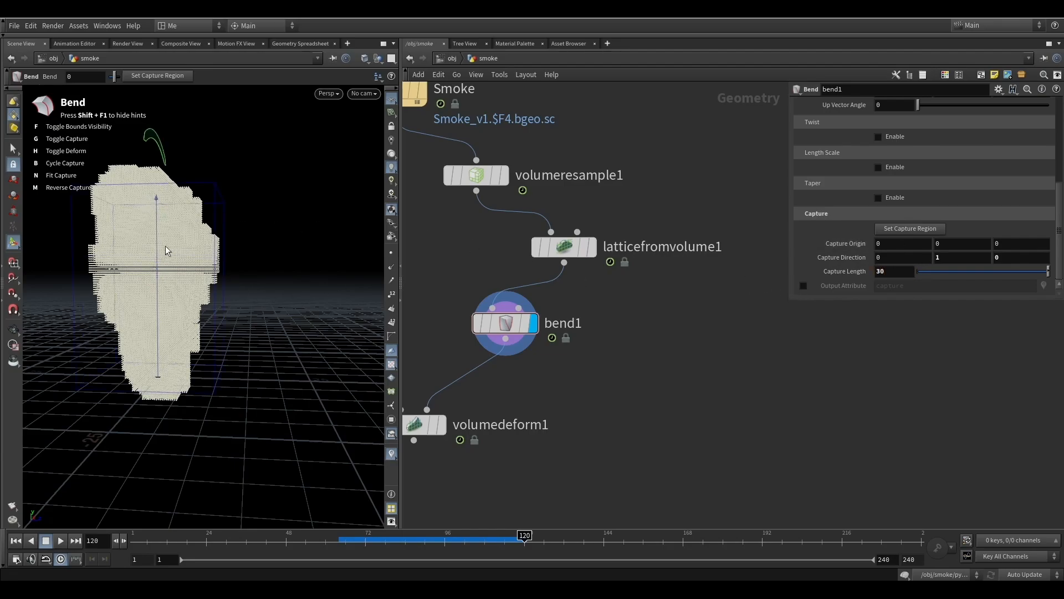
pyautogui.moveTo(888, 271); pyautogui.dragTo(859, 278)
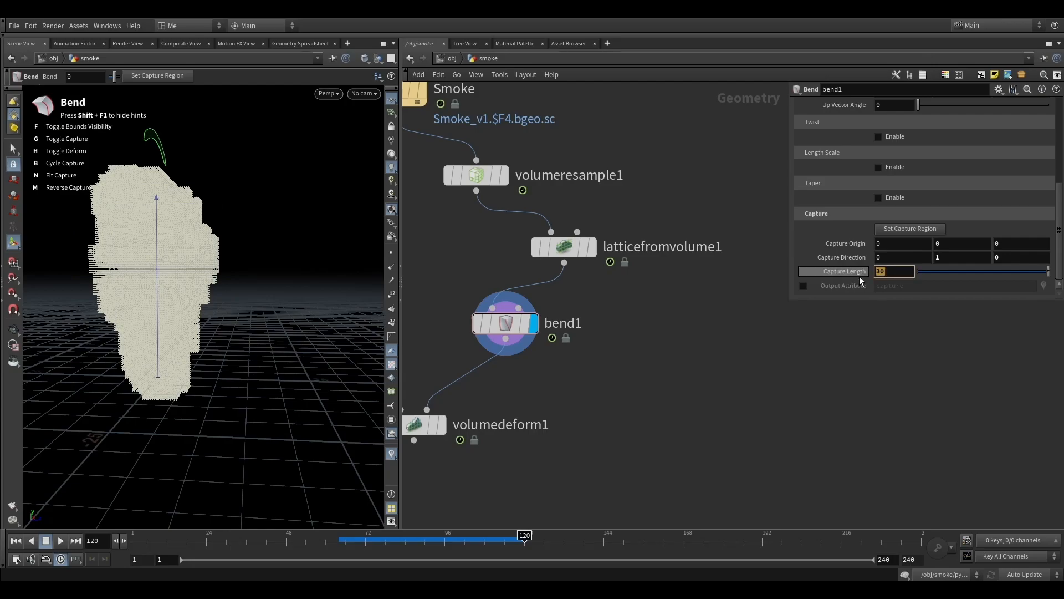
pyautogui.write('35')
pyautogui.press('Return')
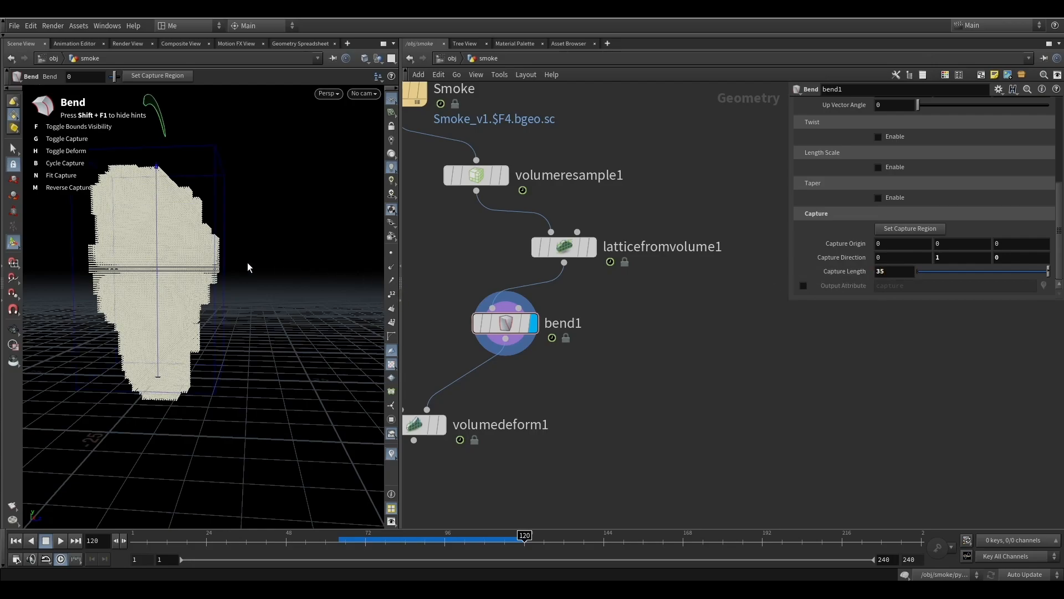
# - Bend the lattice interactively with the viewport handle to about -211 degrees and view the arch from a lower angle
pyautogui.moveTo(266, 283)
pyautogui.keyDown('alt'); pyautogui.mouseDown()
pyautogui.moveTo(208, 319)
pyautogui.moveTo(228, 273)
pyautogui.moveTo(257, 279)
pyautogui.mouseUp(); pyautogui.keyUp('alt')
pyautogui.scroll(-4, 228, 273)
pyautogui.moveTo(200, 245)
pyautogui.mouseDown()
pyautogui.moveTo(253, 259)
pyautogui.moveTo(209, 254)
pyautogui.mouseUp()
pyautogui.moveTo(194, 168); pyautogui.dragTo(86, 574)
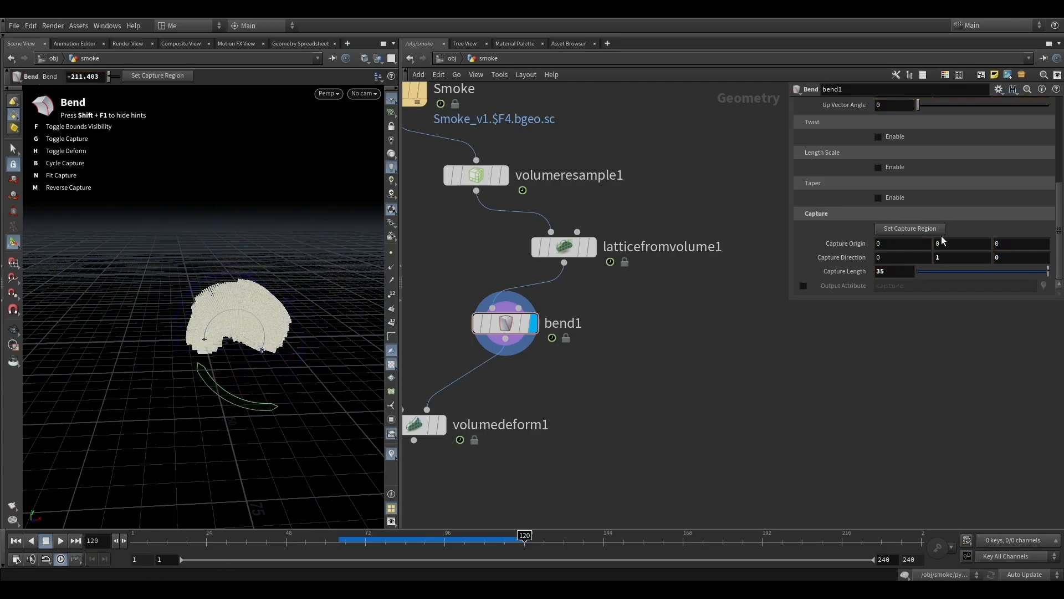
pyautogui.scroll(3, 835, 211)
pyautogui.scroll(2, 840, 214)
pyautogui.keyDown('alt'); pyautogui.moveTo(280, 330); pyautogui.dragTo(240, 318); pyautogui.keyUp('alt')
pyautogui.scroll(3, 240, 319)
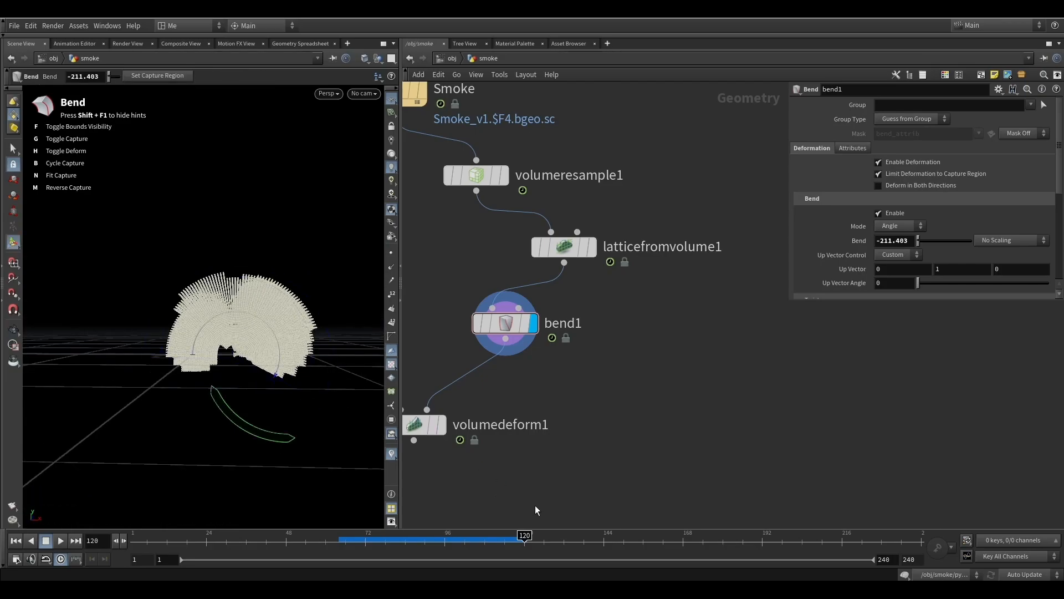
# - Display the Volume Deform node's output and view the bent smoke up close
pyautogui.scroll(-3, 659, 414)
pyautogui.moveTo(535, 425)
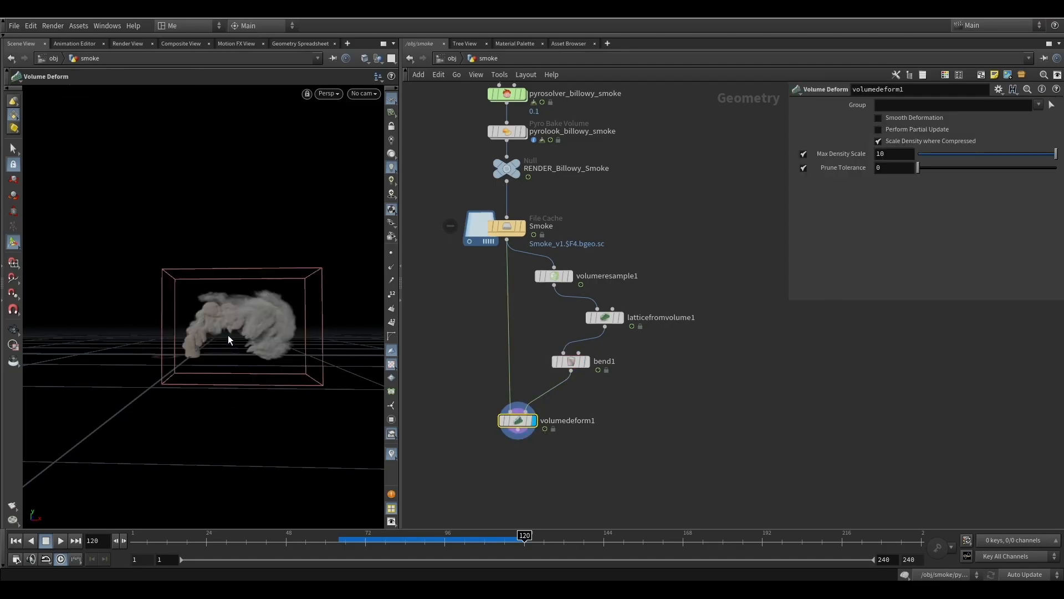
pyautogui.keyDown('alt'); pyautogui.scroll(5, 230, 335); pyautogui.keyUp('alt')
pyautogui.keyDown('alt'); pyautogui.moveTo(219, 335); pyautogui.dragTo(159, 304); pyautogui.keyUp('alt')
pyautogui.moveTo(160, 304)
pyautogui.mouseDown(button='right')
pyautogui.moveTo(158, 268)
pyautogui.moveTo(167, 294)
pyautogui.mouseUp(button='right')
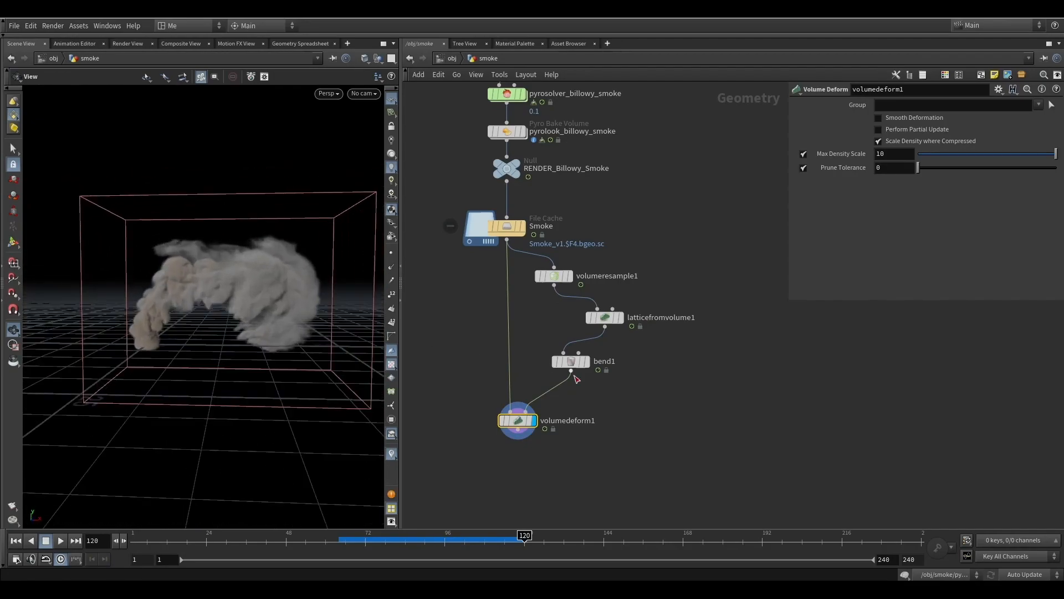
# - Return to frame 1, create a new camera from the current view and lock it to the view
pyautogui.click(16, 540)
pyautogui.click(371, 94)
pyautogui.click(374, 126)
pyautogui.click(392, 127)
# - Frame the shot through cam1 with the smoke source low on one side, and unlock the camera from the view
pyautogui.scroll(-3, 172, 338)
pyautogui.keyDown('alt'); pyautogui.moveTo(174, 337); pyautogui.dragTo(181, 335); pyautogui.keyUp('alt')
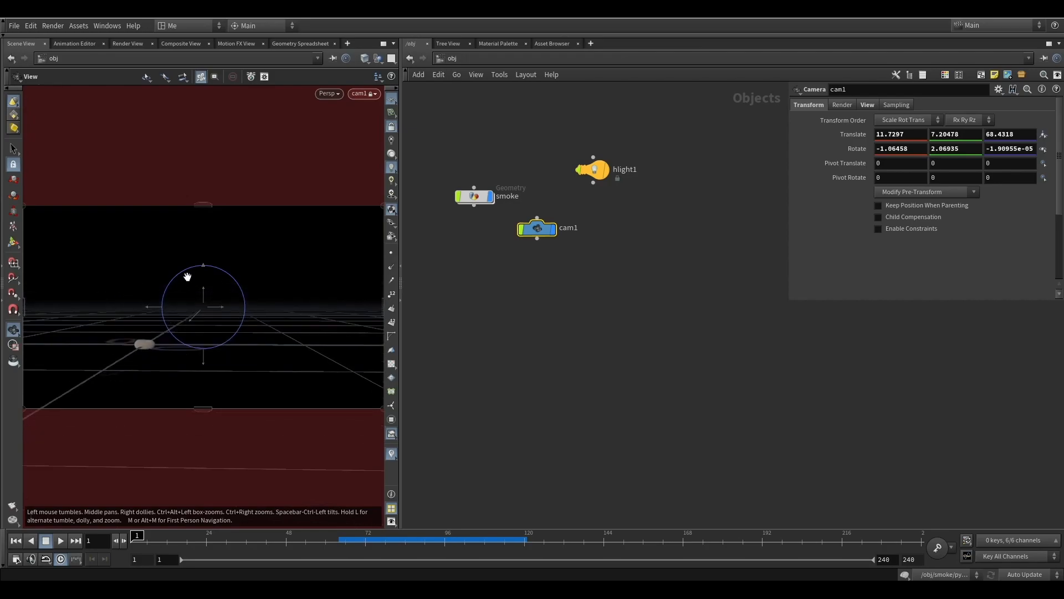
pyautogui.keyDown('alt'); pyautogui.moveTo(186, 278); pyautogui.dragTo(245, 299, button='right'); pyautogui.keyUp('alt')
pyautogui.keyDown('alt'); pyautogui.moveTo(244, 299); pyautogui.dragTo(222, 332); pyautogui.keyUp('alt')
pyautogui.keyDown('alt'); pyautogui.moveTo(221, 333); pyautogui.dragTo(238, 297, button='right'); pyautogui.keyUp('alt')
pyautogui.keyDown('alt'); pyautogui.moveTo(238, 297); pyautogui.dragTo(235, 294); pyautogui.keyUp('alt')
pyautogui.click(395, 128)
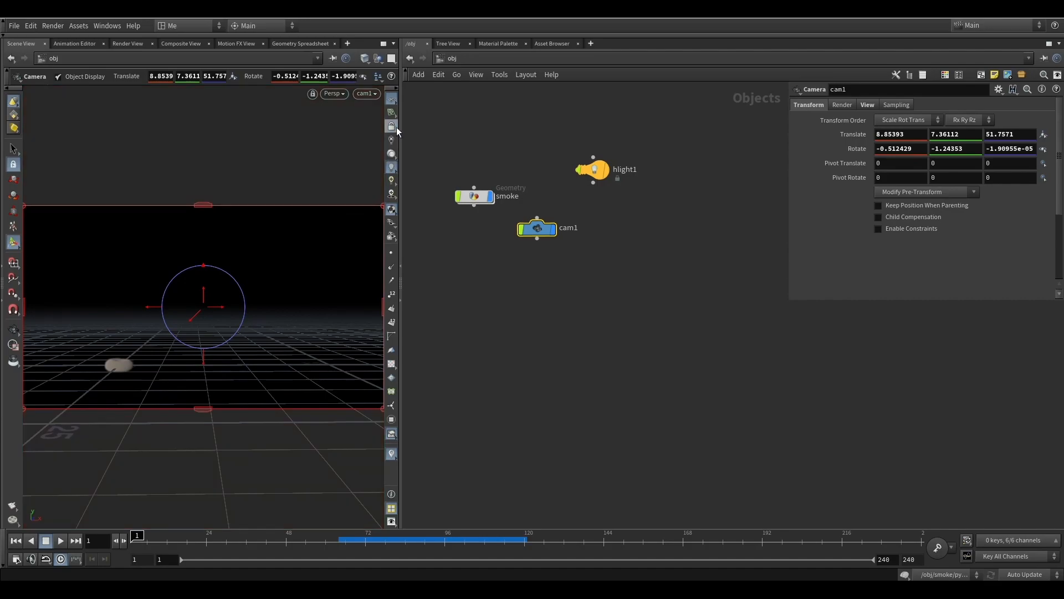
# - Switch to the View tool to hide the camera handles and go back inside the smoke object's network
pyautogui.click(368, 58)
pyautogui.click(380, 182)
pyautogui.click(14, 329)
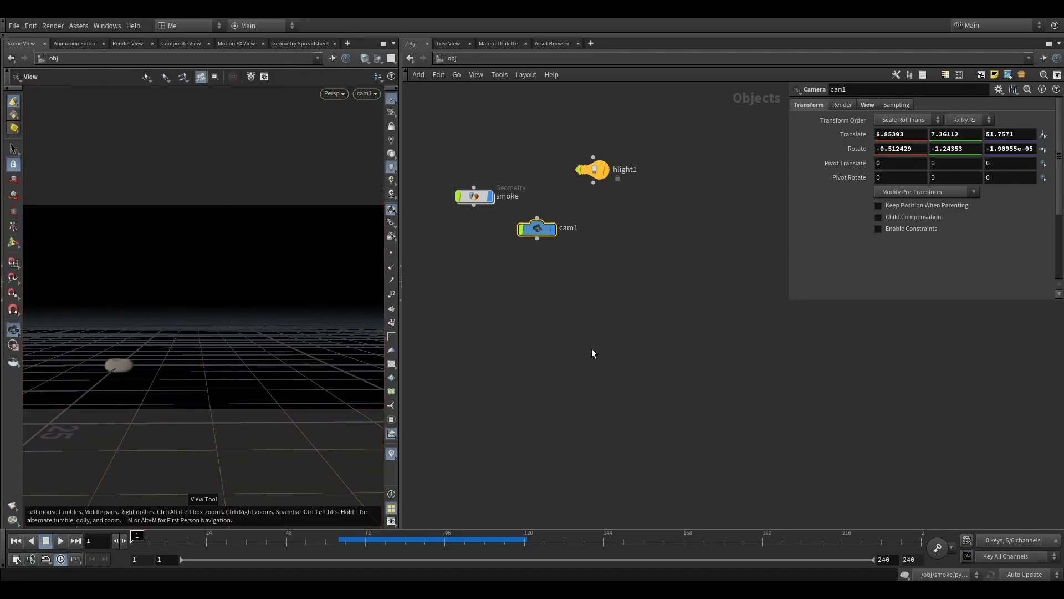
pyautogui.doubleClick(475, 196)
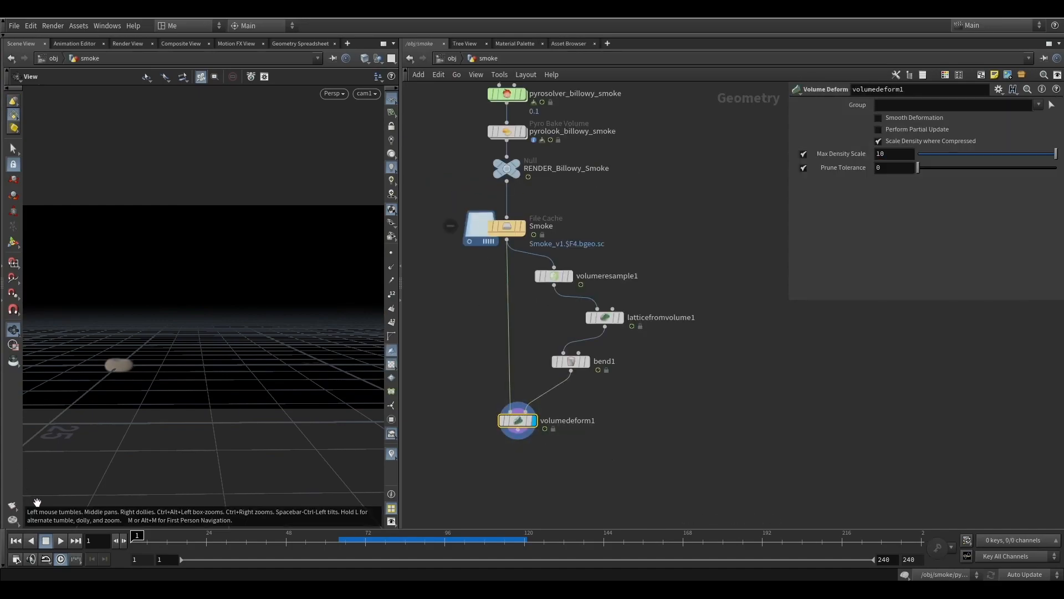
# - Open the viewport flipbook settings and set the end frame to 120
pyautogui.rightClick(12, 505)
pyautogui.click(34, 514)
pyautogui.moveTo(155, 398); pyautogui.dragTo(92, 403)
pyautogui.write('120')
pyautogui.press('Return')
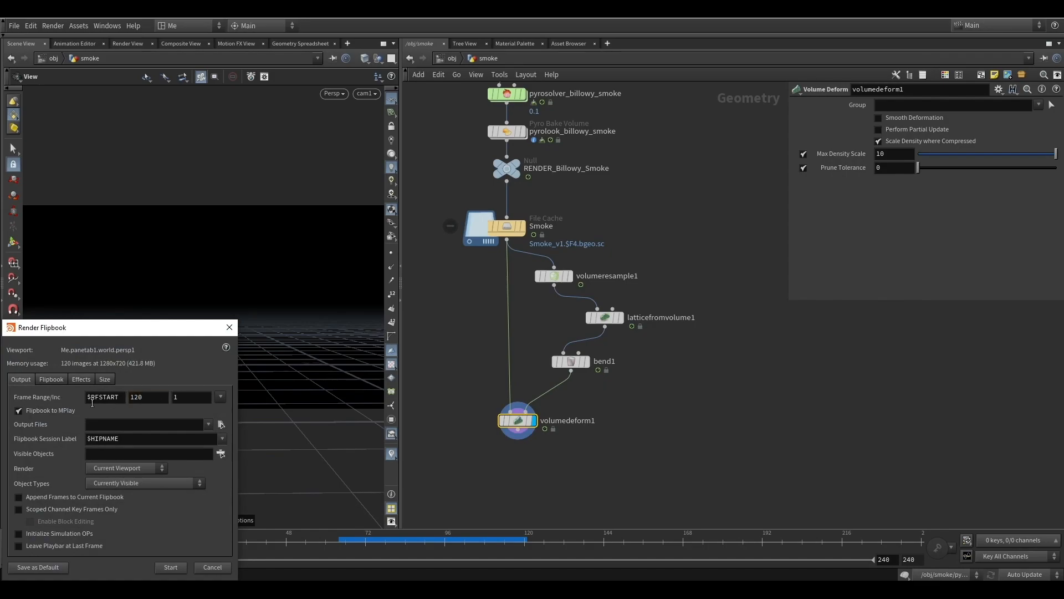
# - Check the flipbook's size settings and change the first option of its effects settings
pyautogui.click(104, 379)
pyautogui.click(86, 381)
pyautogui.click(109, 397)
pyautogui.click(127, 453)
pyautogui.click(20, 380)
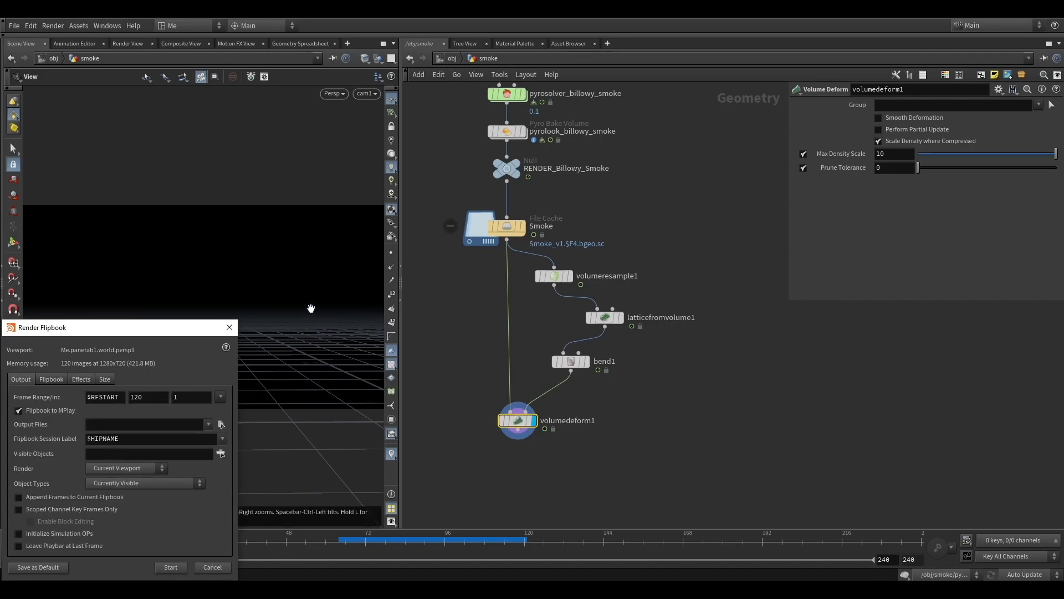
# - Maximize the scene view, render the flipbook and play it back in MPlay
pyautogui.hotkey('ctrl', 'b')
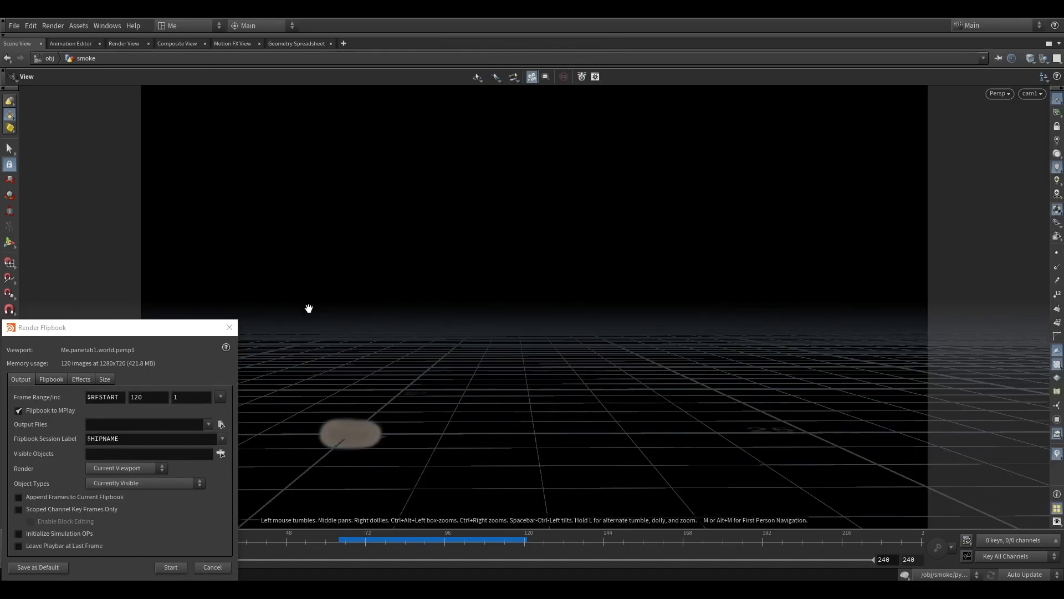
pyautogui.click(173, 566)
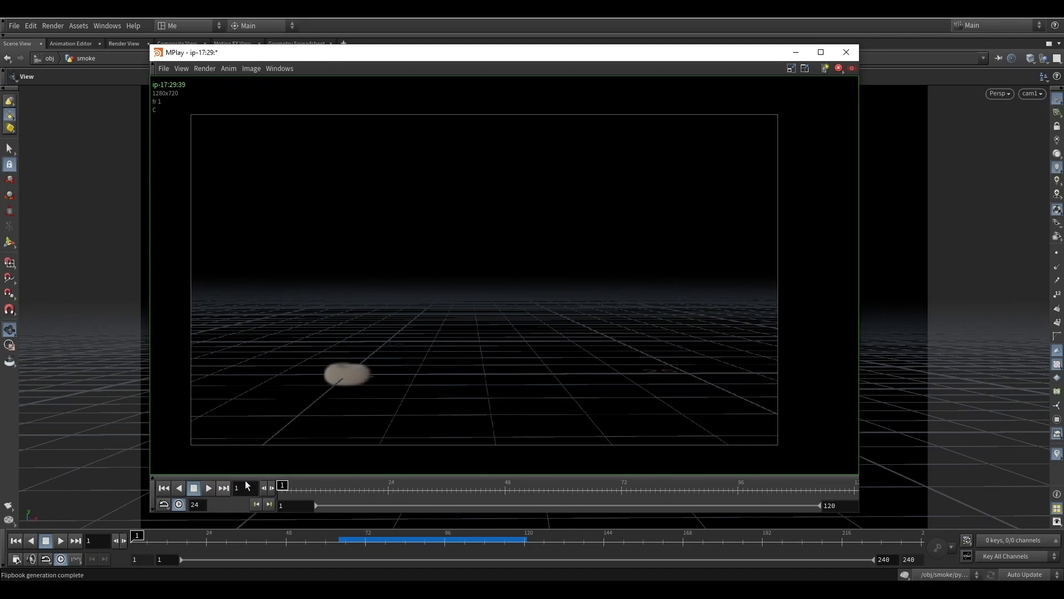
pyautogui.click(209, 489)
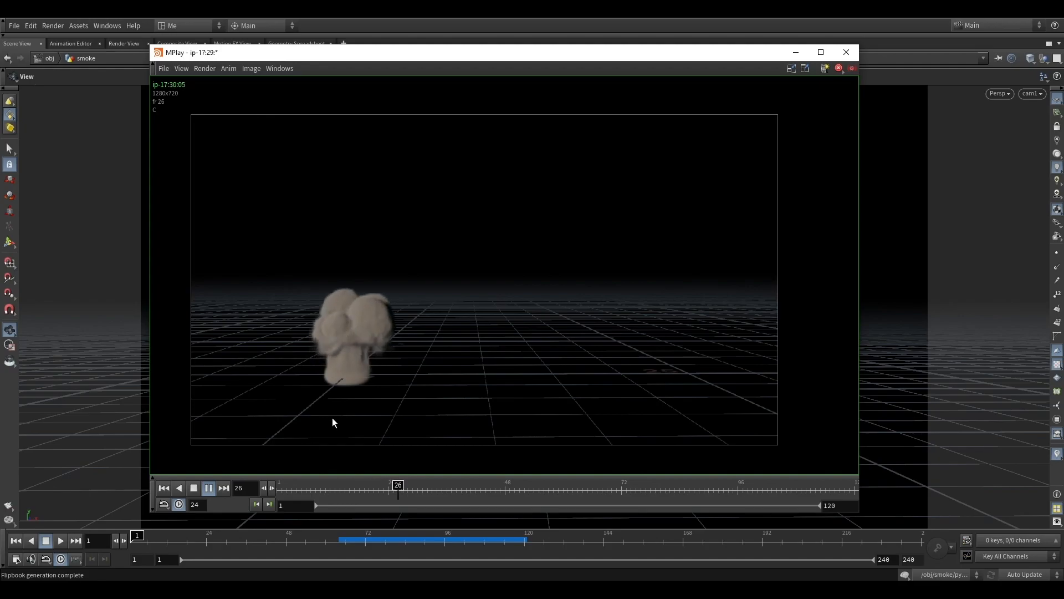